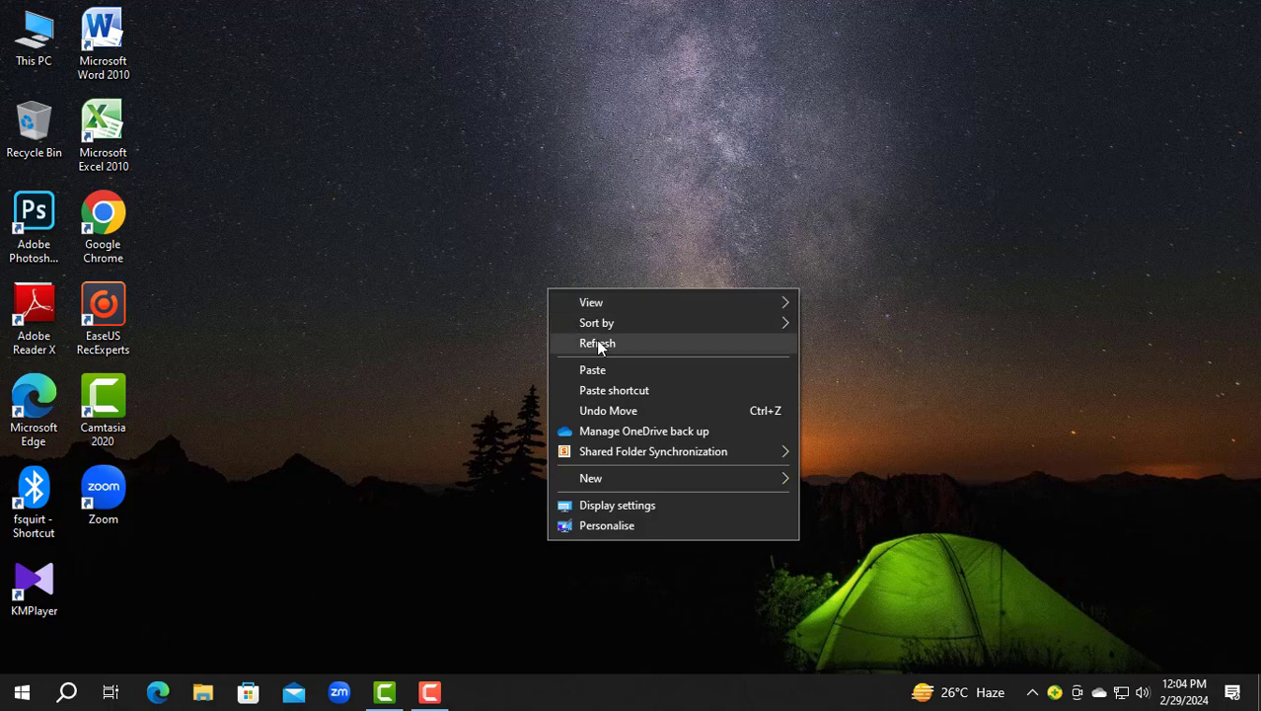
pyautogui.click(596, 342)
pyautogui.rightClick(564, 298)
pyautogui.click(613, 352)
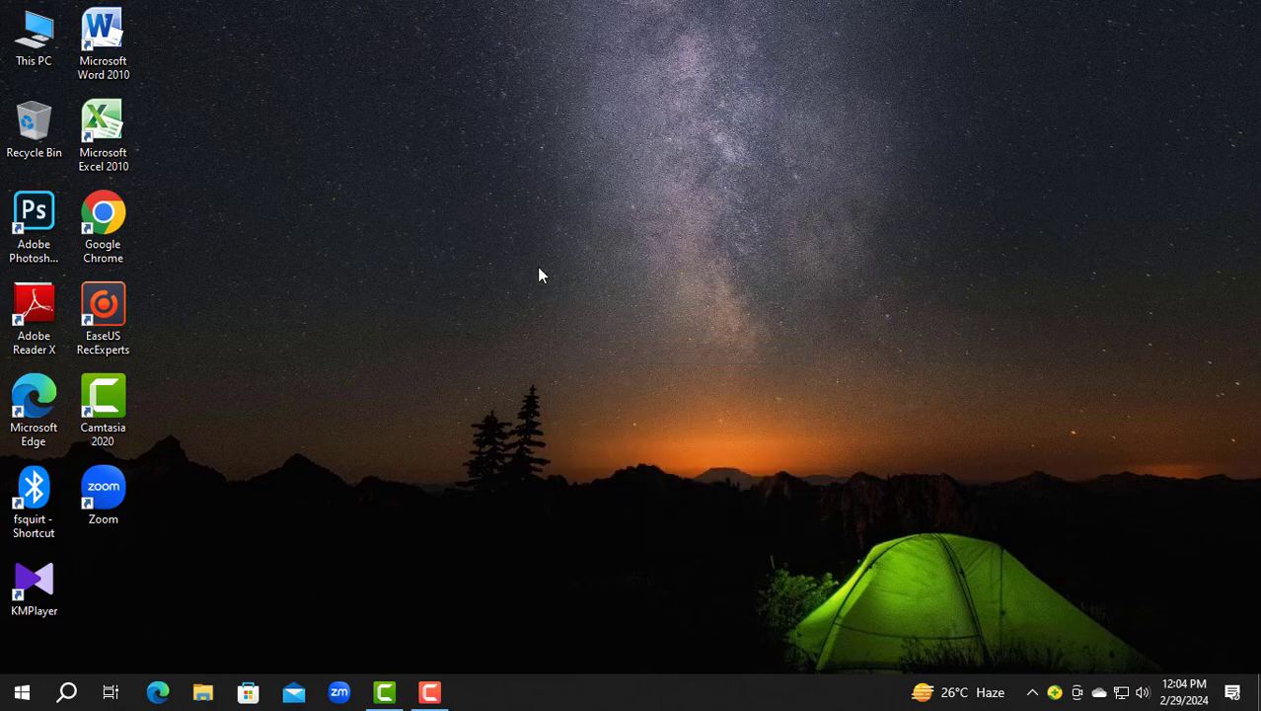
pyautogui.rightClick(540, 273)
pyautogui.click(582, 329)
pyautogui.rightClick(540, 272)
pyautogui.click(581, 329)
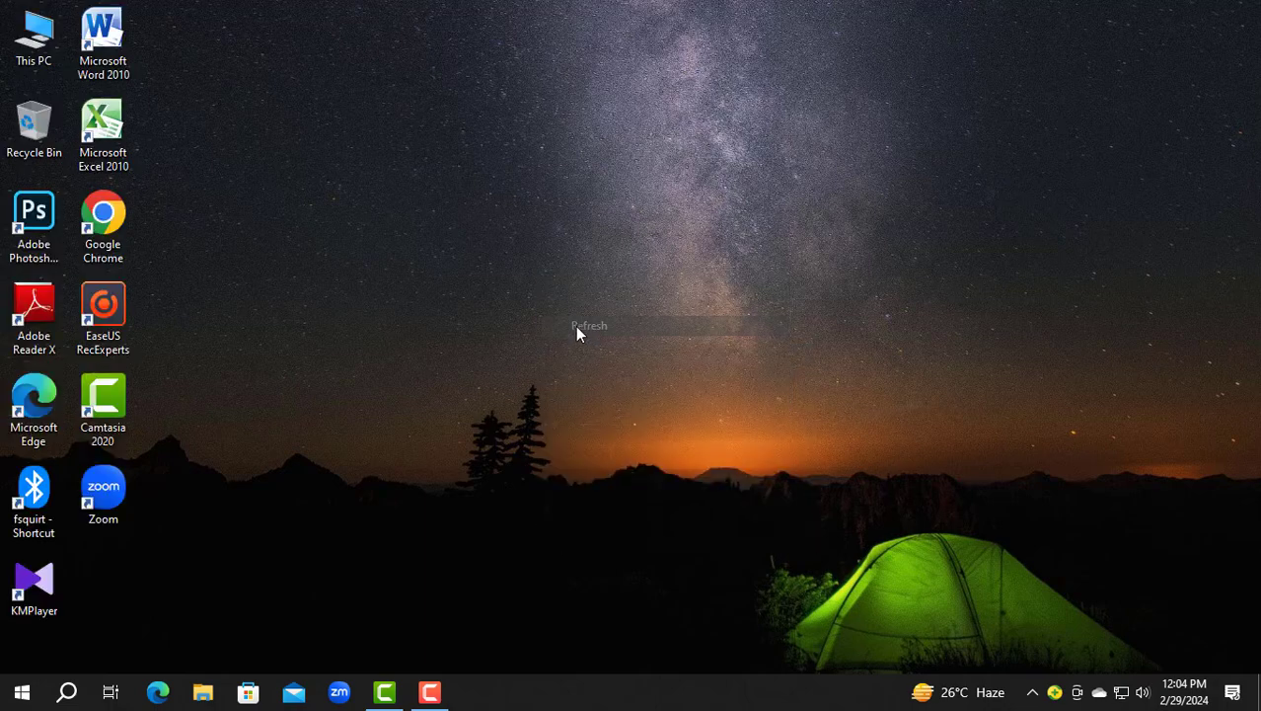
pyautogui.rightClick(572, 254)
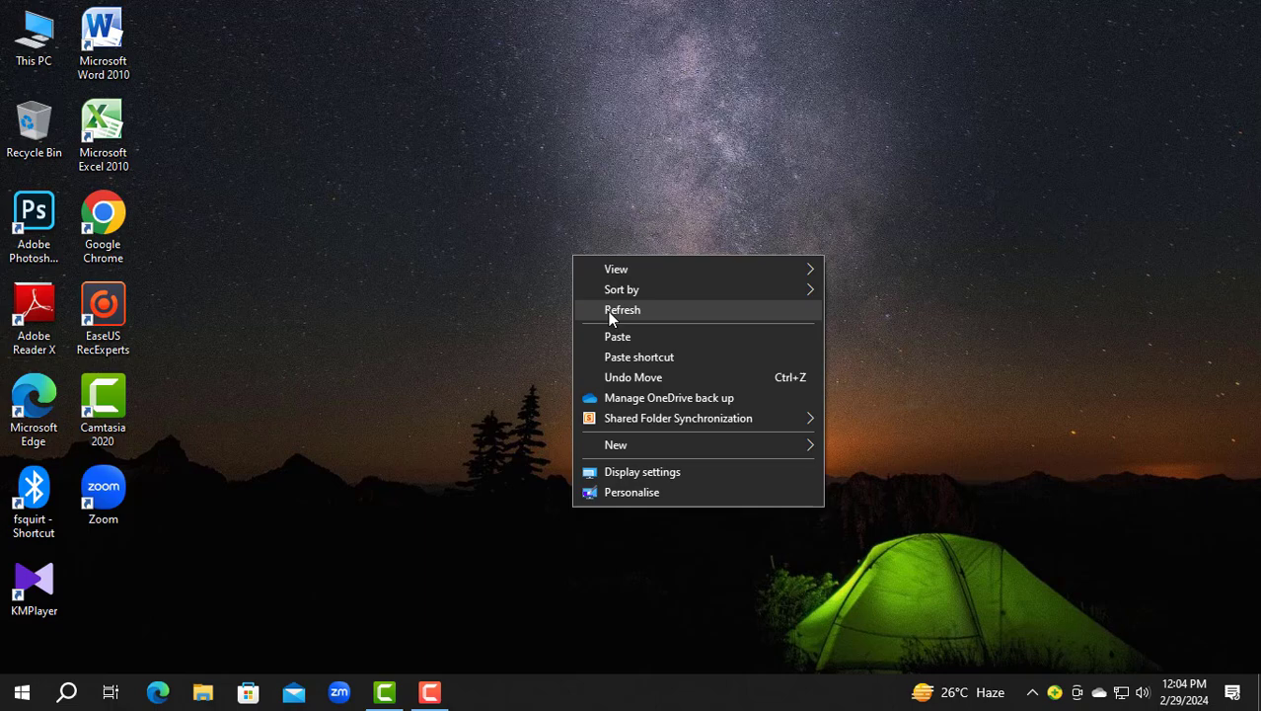
pyautogui.click(608, 311)
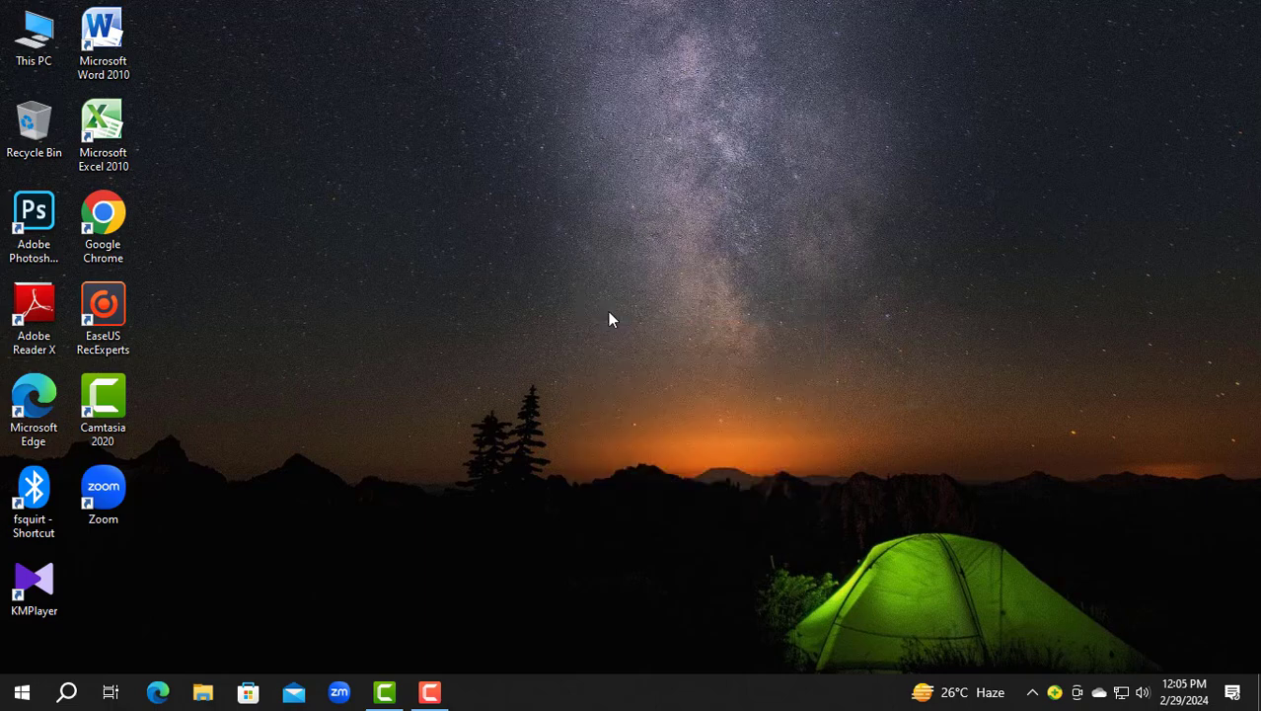
pyautogui.rightClick(564, 256)
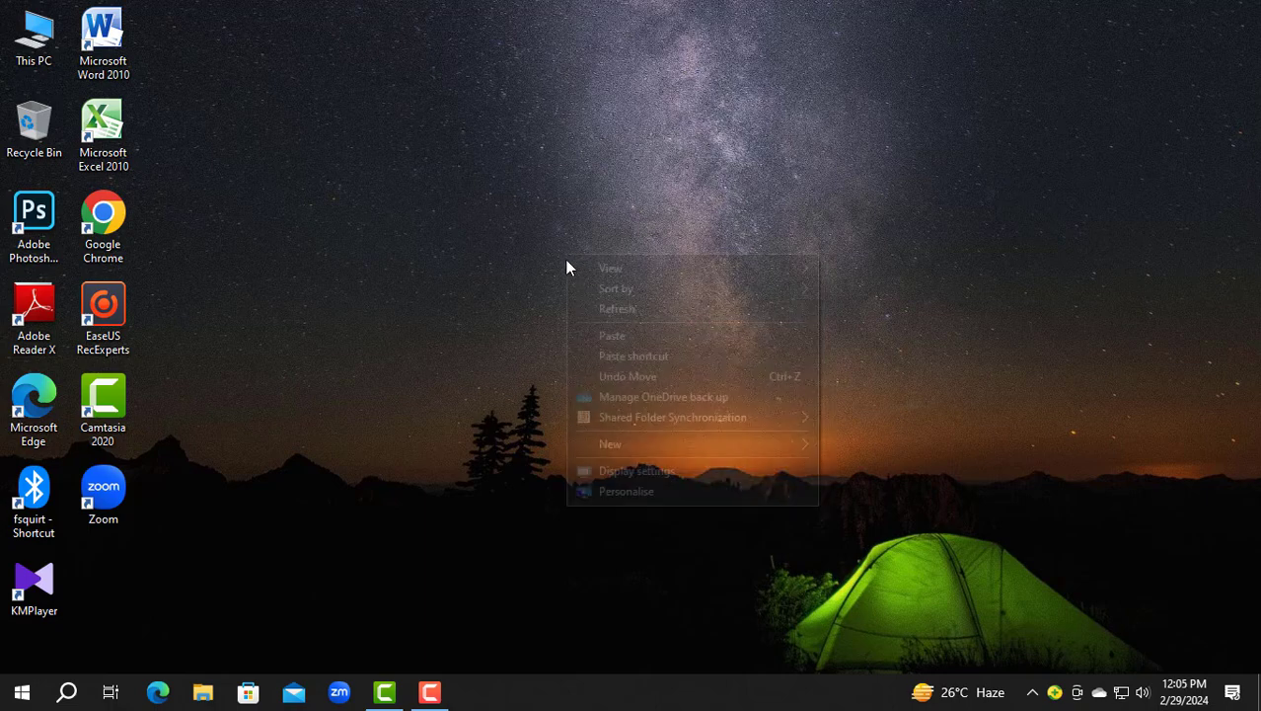
pyautogui.click(598, 304)
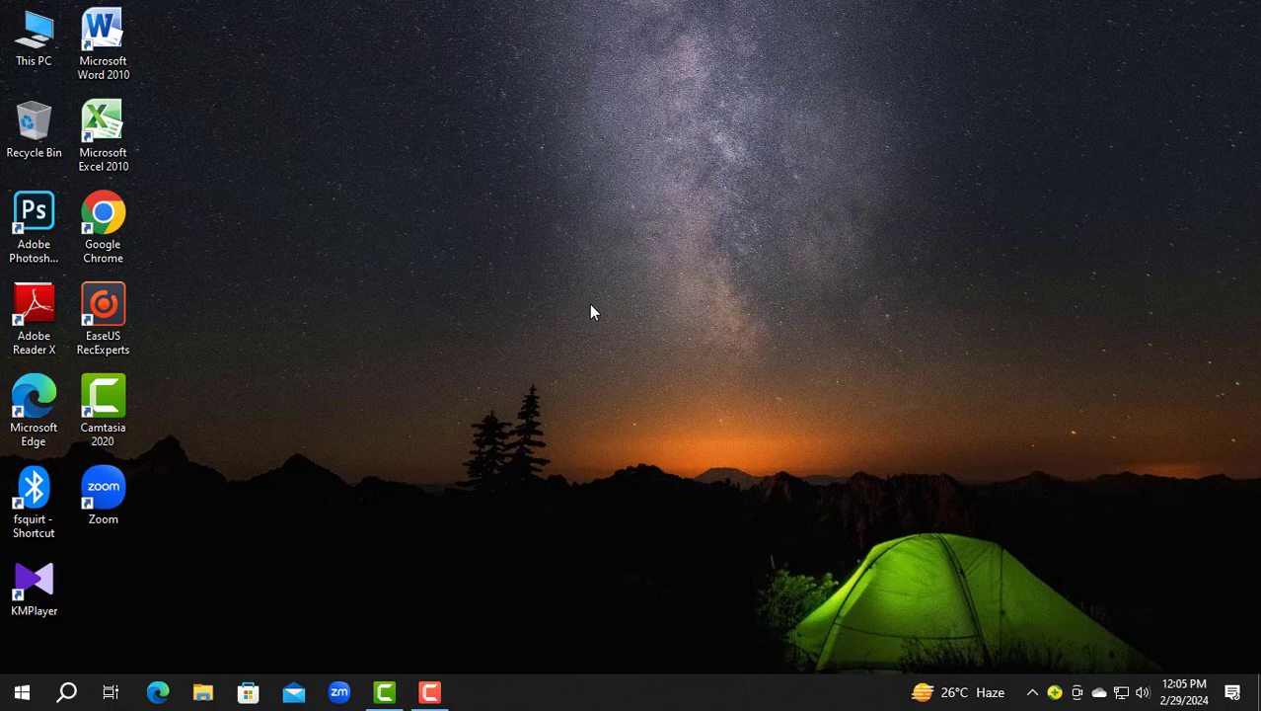
pyautogui.rightClick(564, 266)
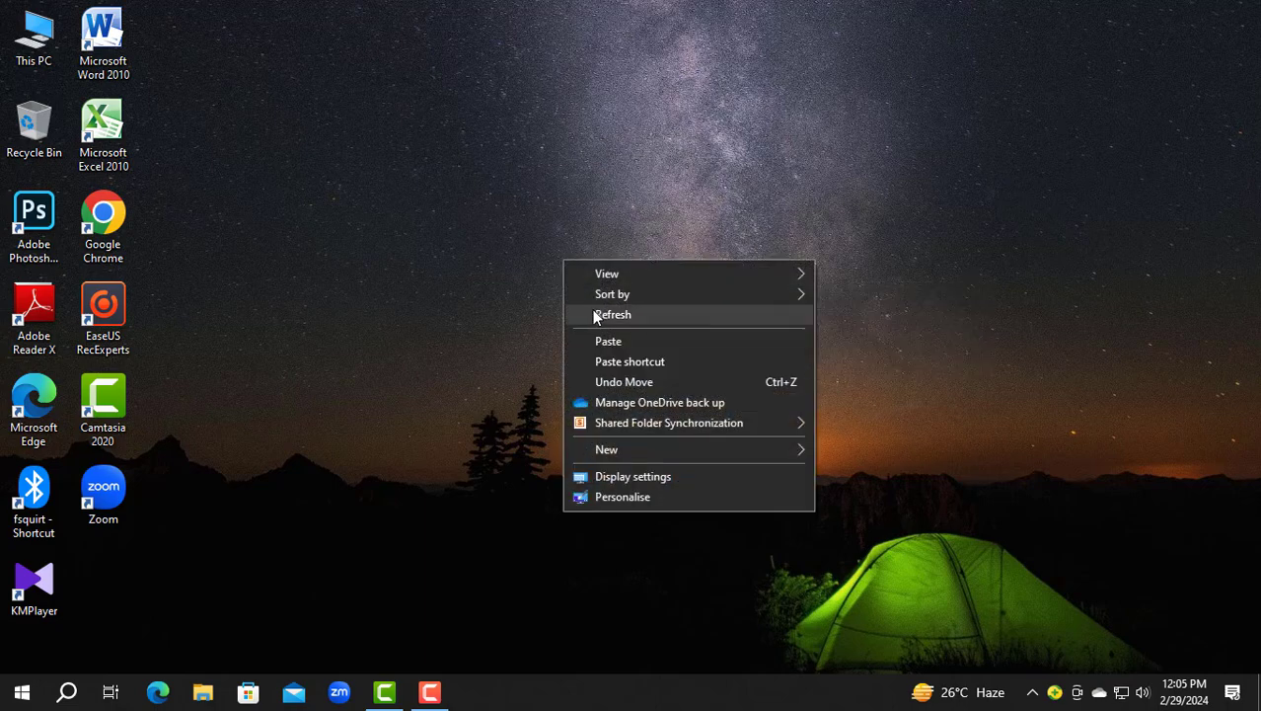
pyautogui.click(594, 312)
pyautogui.rightClick(534, 278)
pyautogui.click(594, 332)
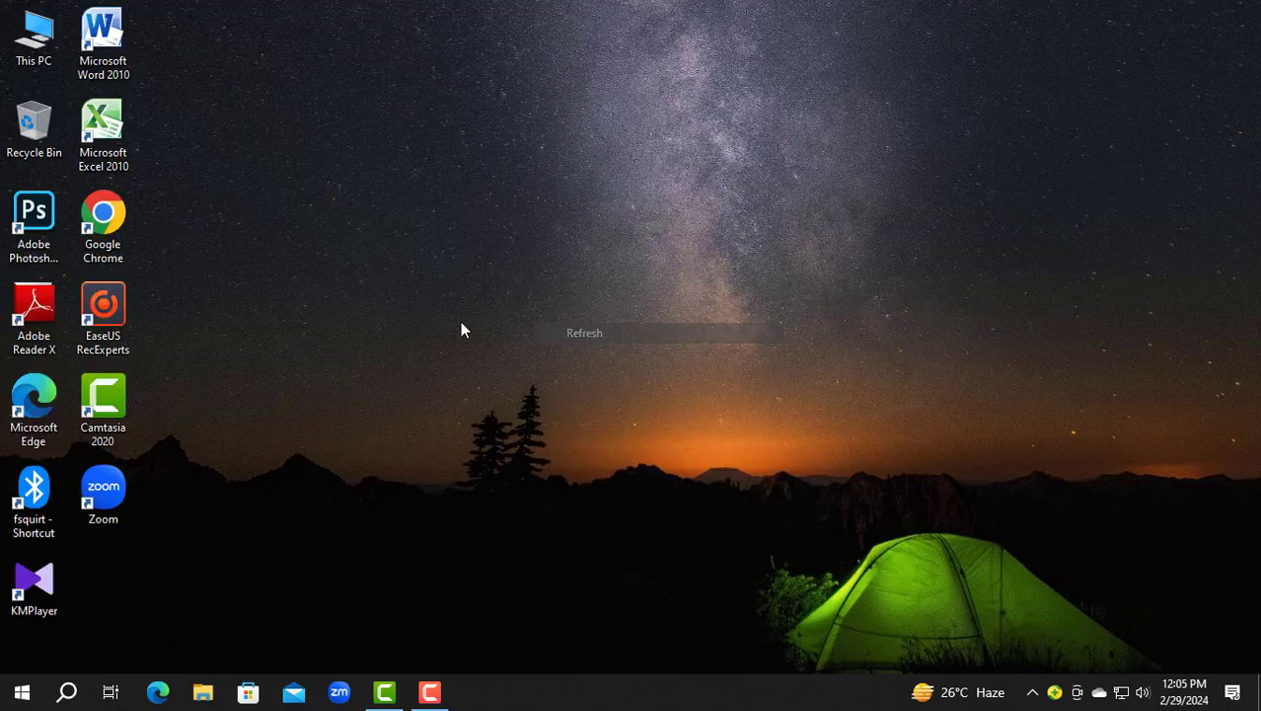
# Step: Open Google Chrome and go to the Canva home page at canva.com
pyautogui.click(112, 234)
pyautogui.doubleClick(112, 234)
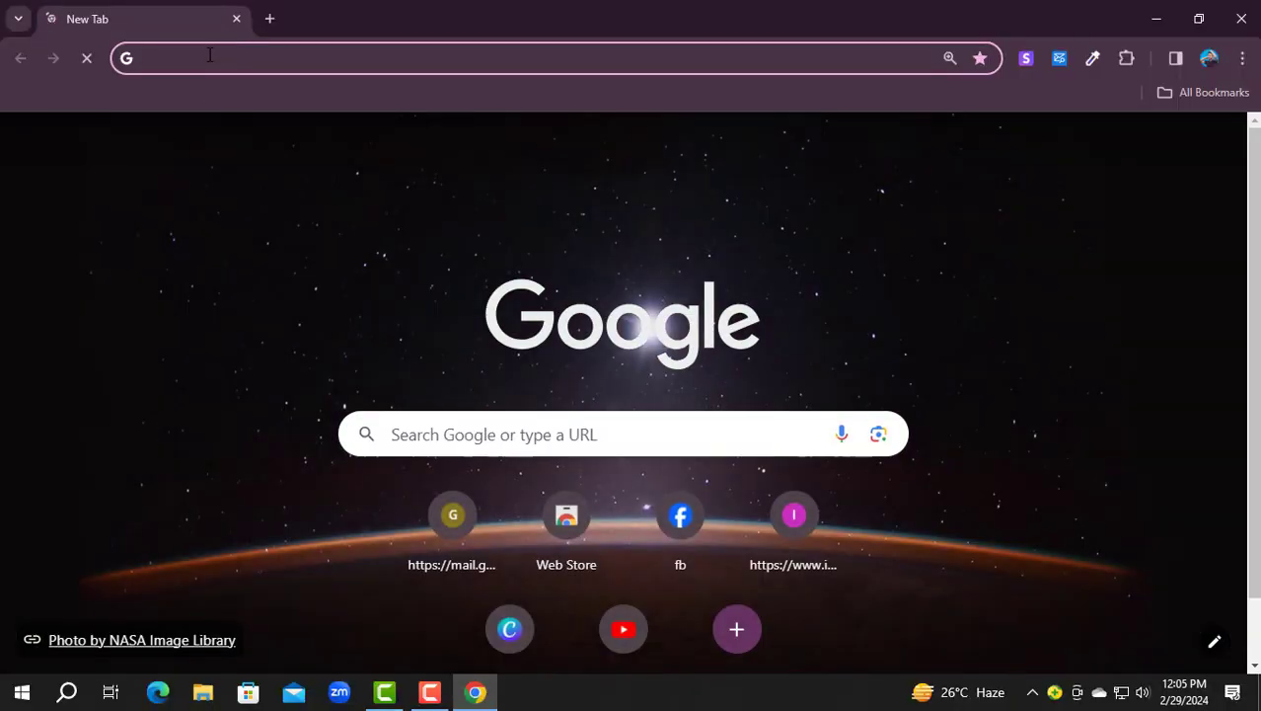
pyautogui.click(209, 55)
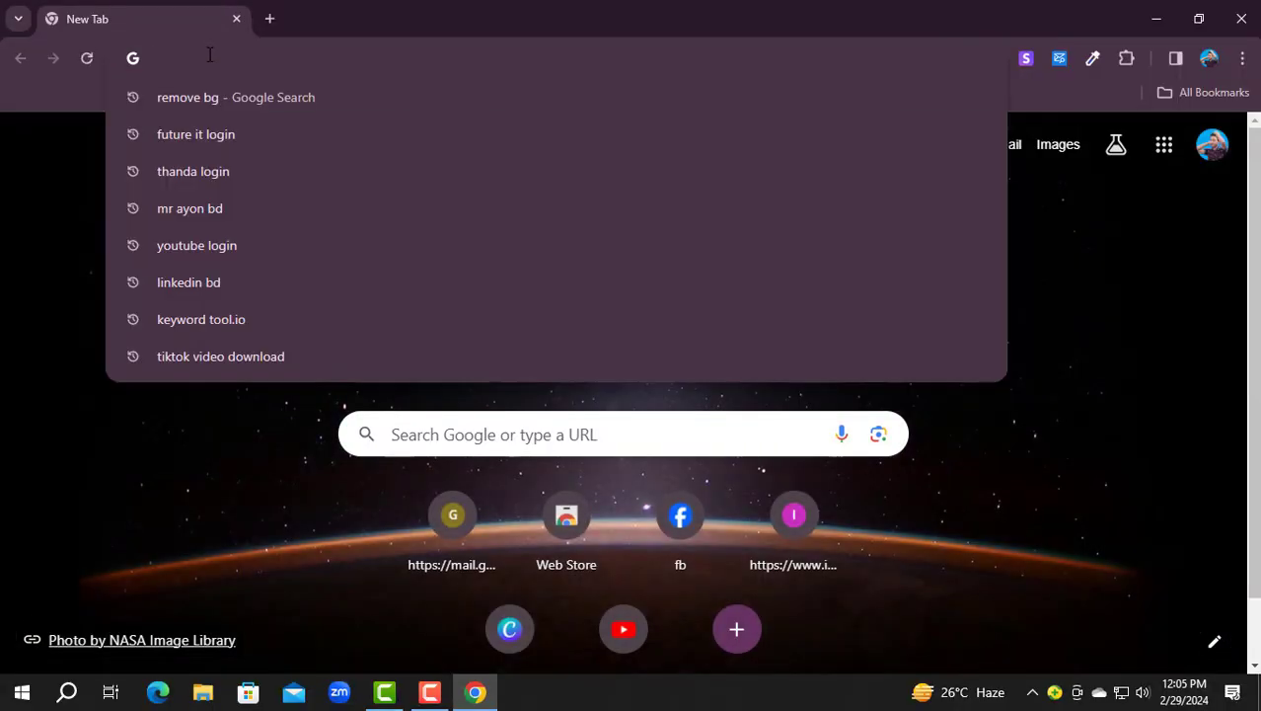
pyautogui.write('canva')
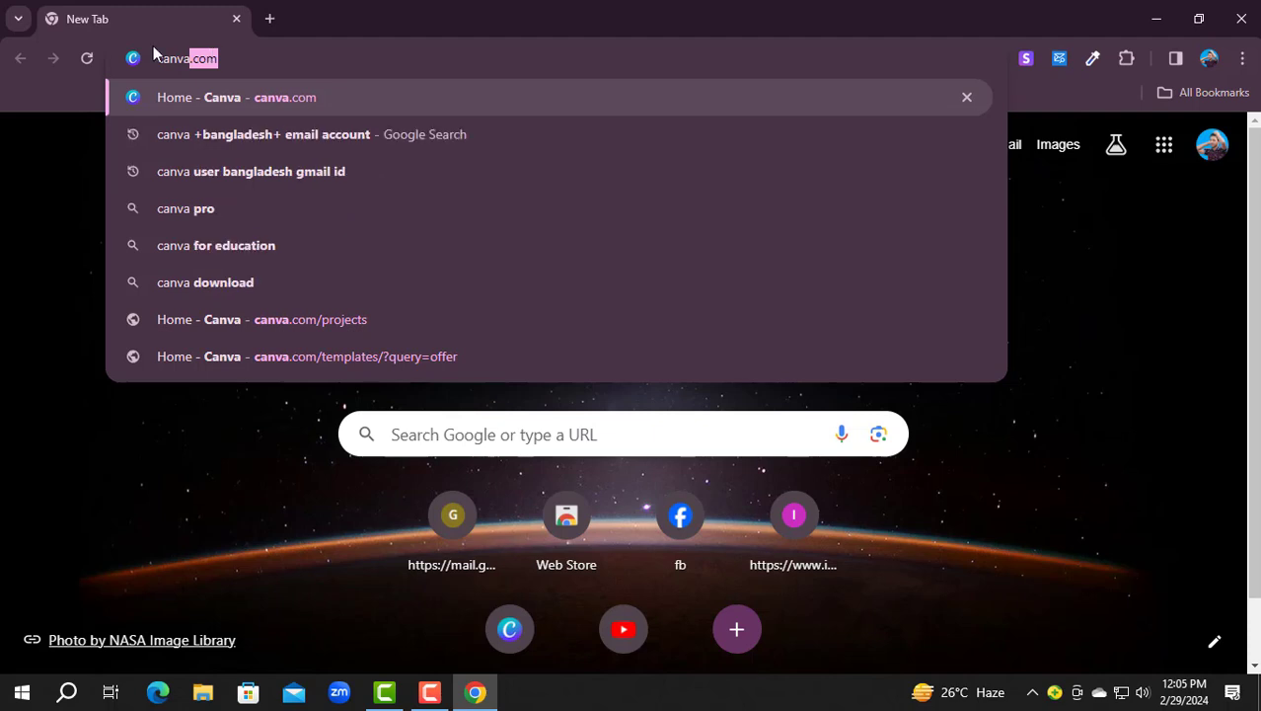
pyautogui.click(216, 102)
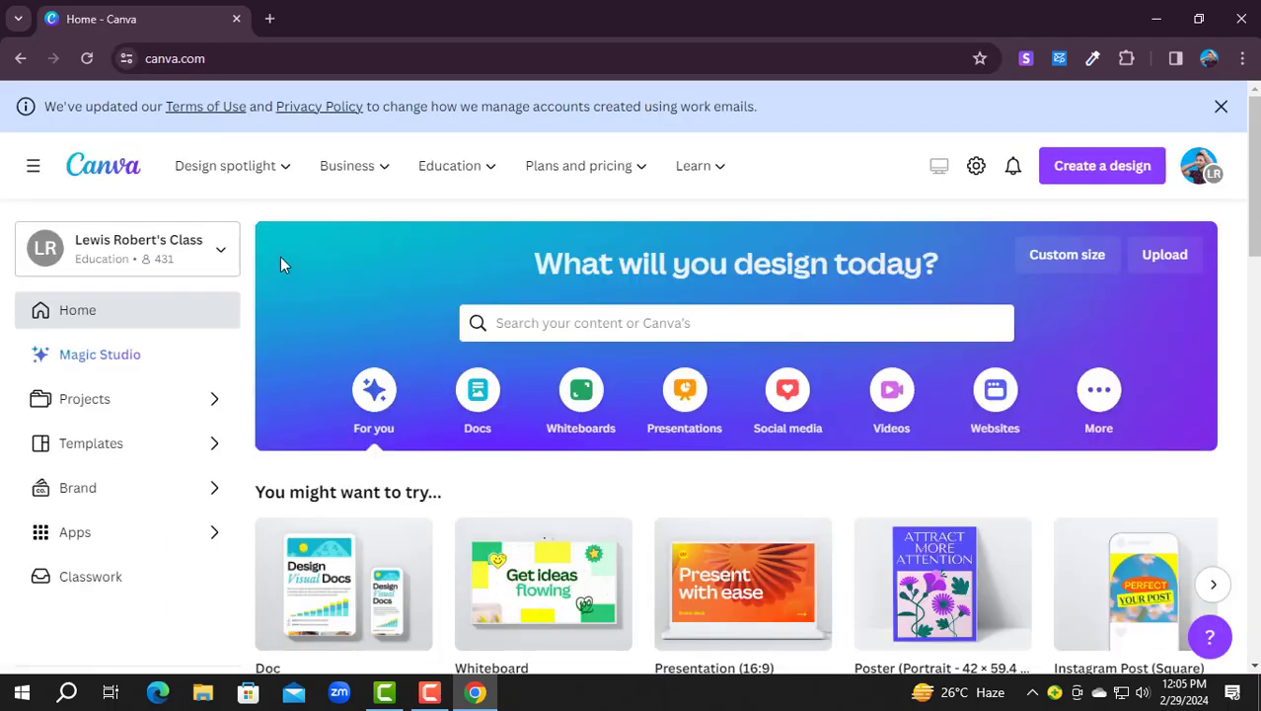
# Step: Search Canva's templates for "youtube thumbnails" using the suggested search term
pyautogui.scroll(-1, 467, 355)
pyautogui.scroll(-3, 467, 356)
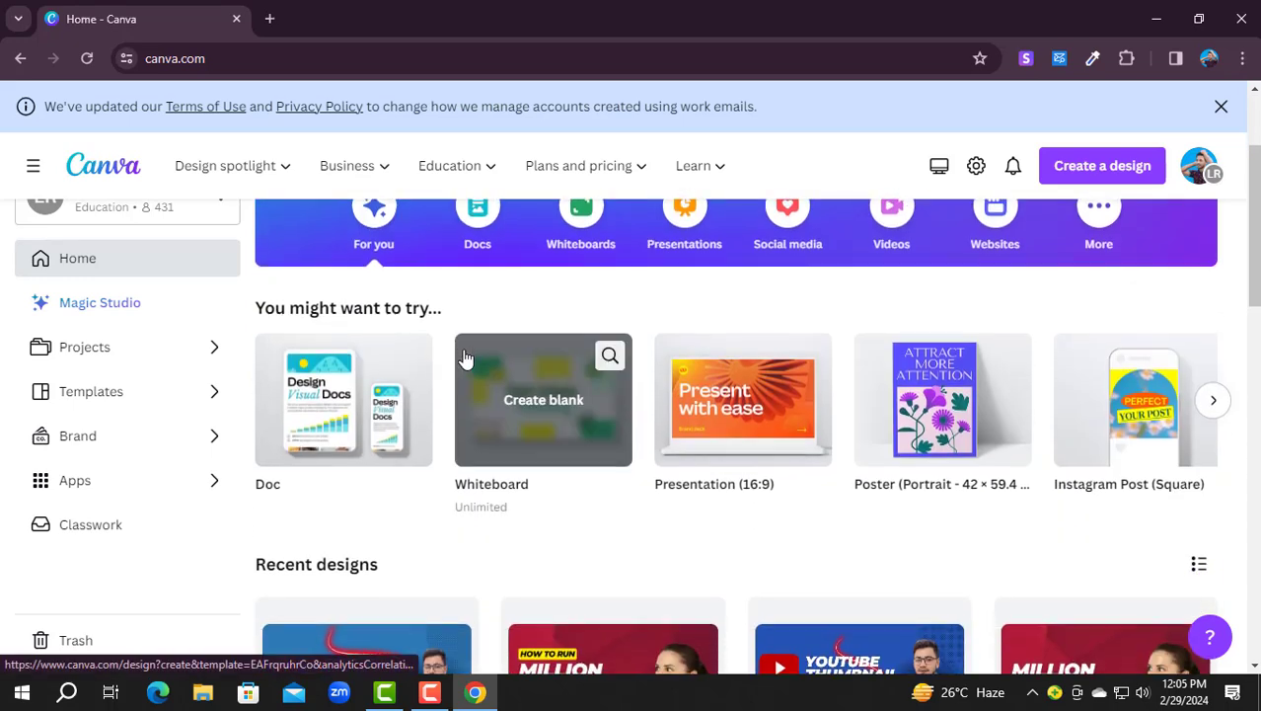
pyautogui.scroll(4, 465, 355)
pyautogui.click(526, 324)
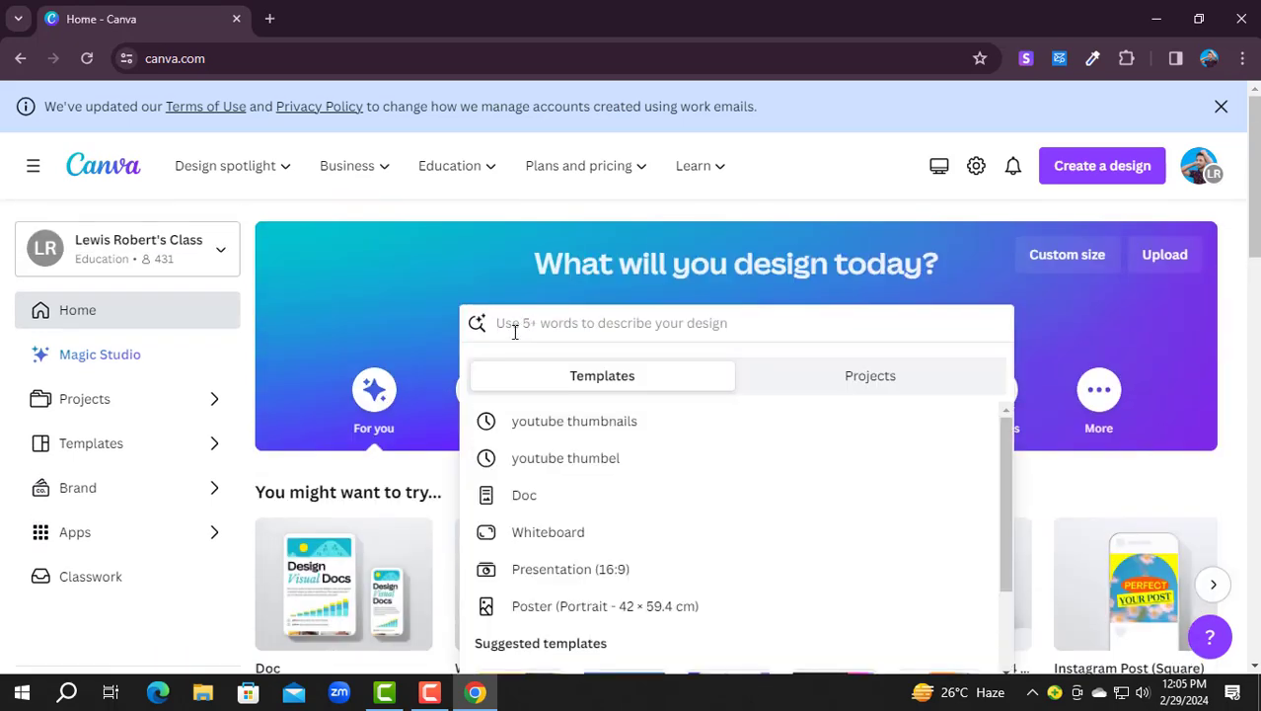
pyautogui.write('you')
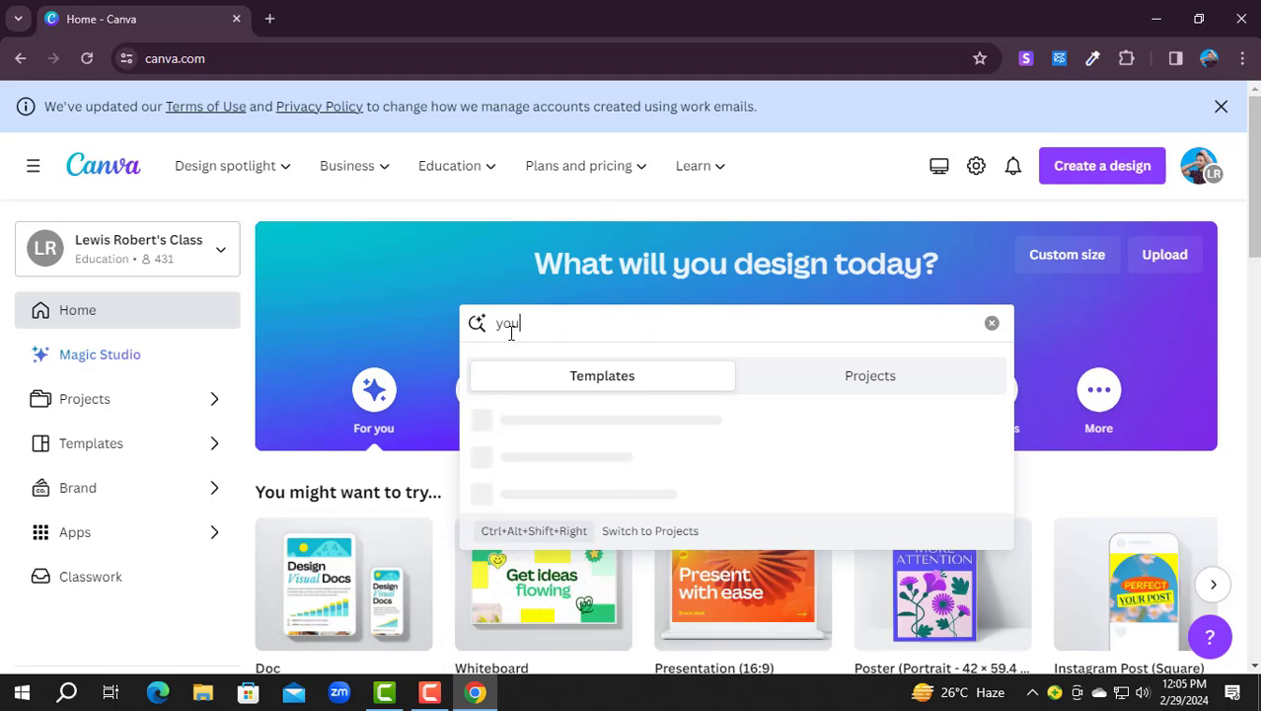
pyautogui.write('tu')
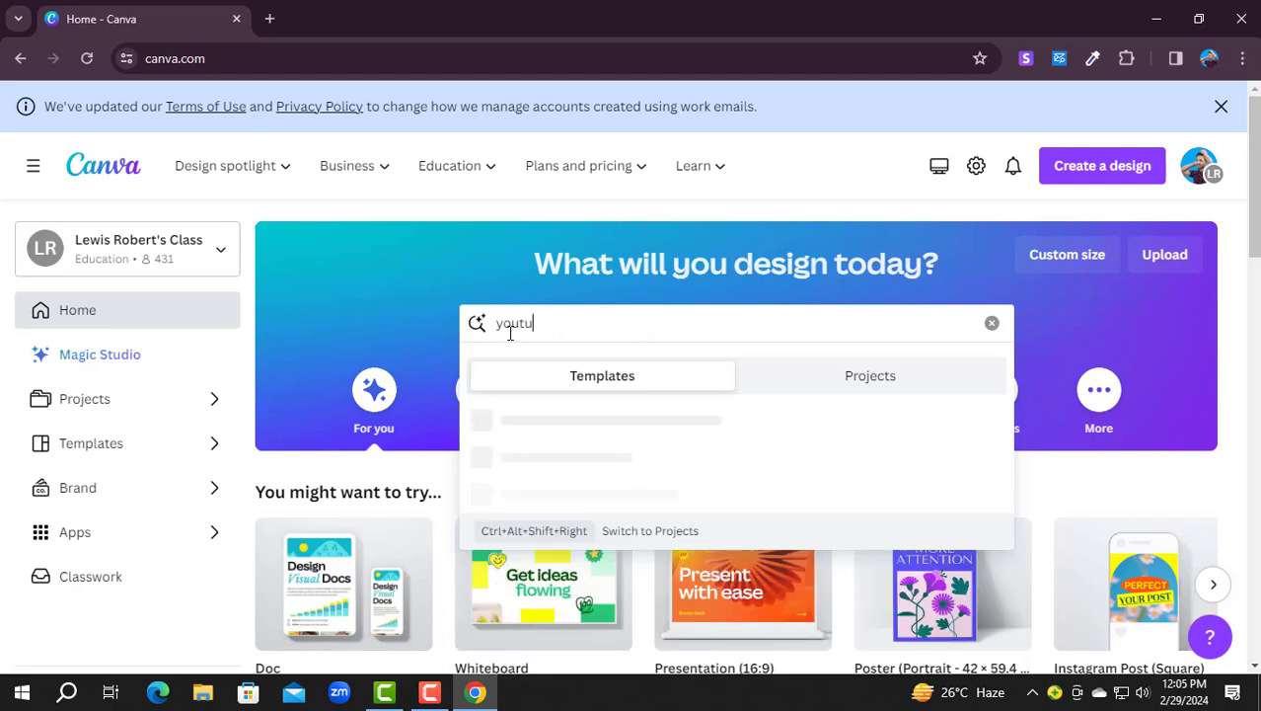
pyautogui.write('be')
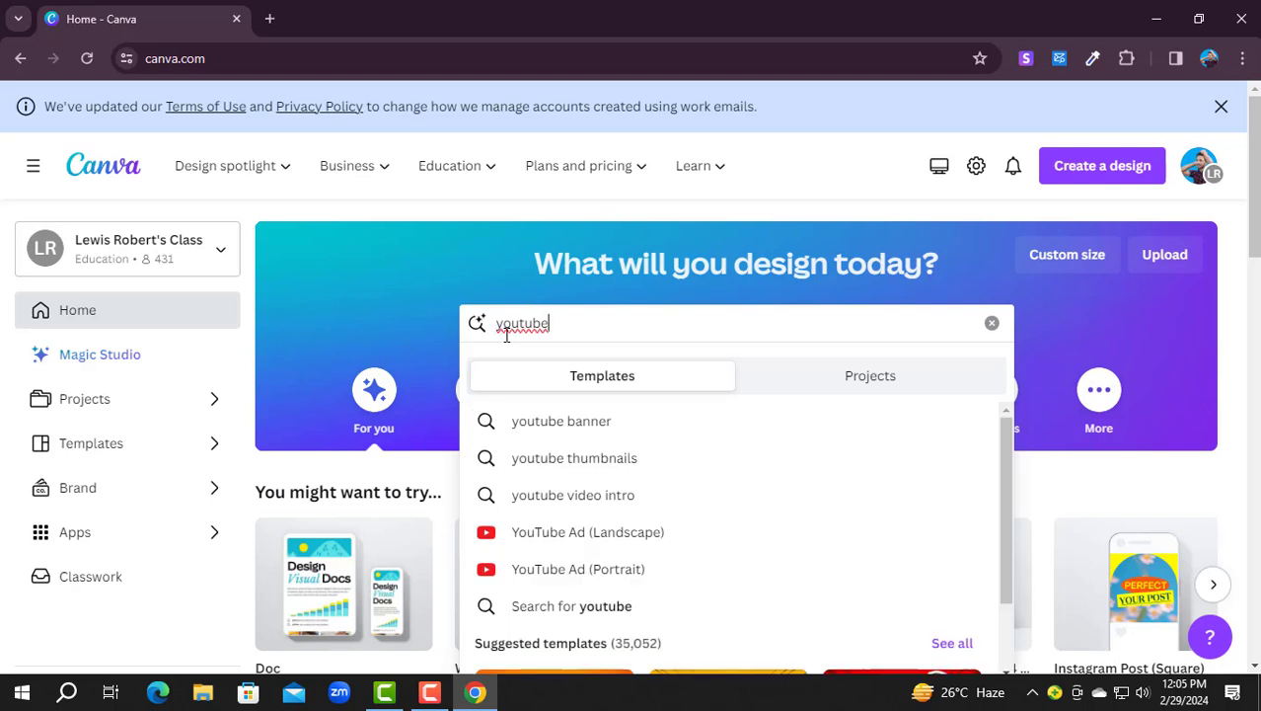
pyautogui.click(588, 462)
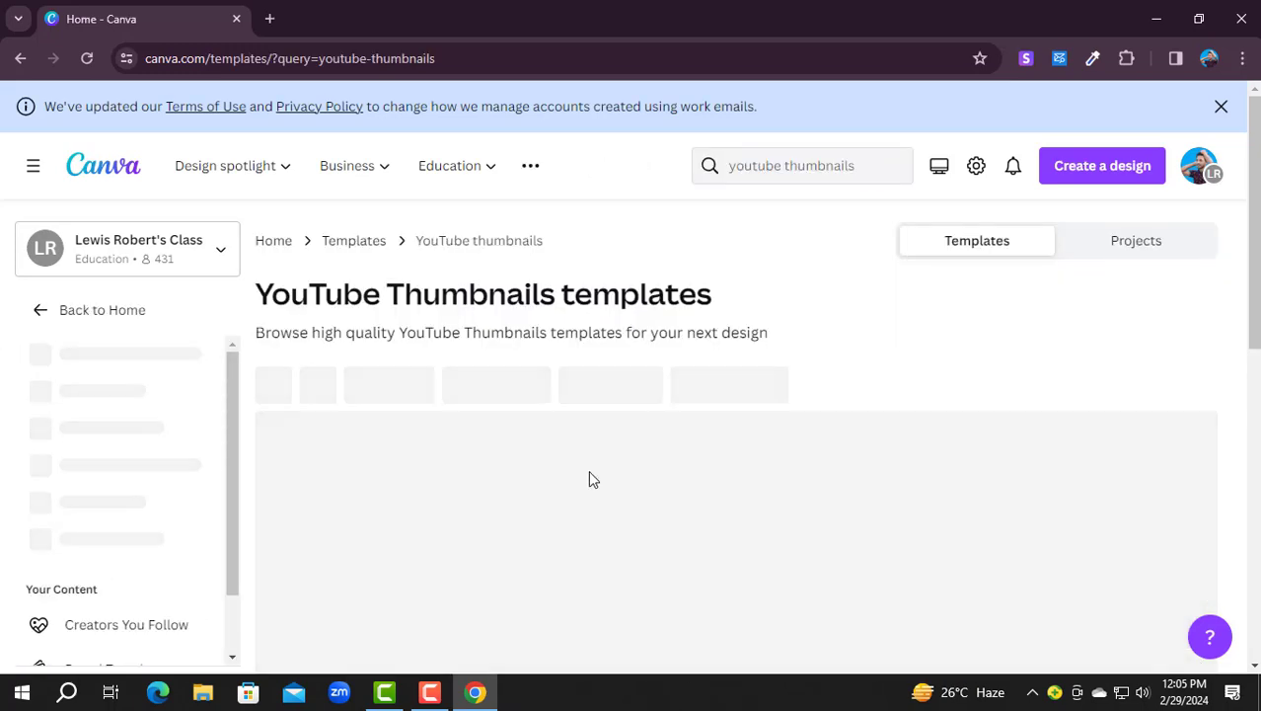
# Step: Browse the YouTube thumbnail templates in the search results to compare designs for a suitable starting point
pyautogui.scroll(-8, 642, 451)
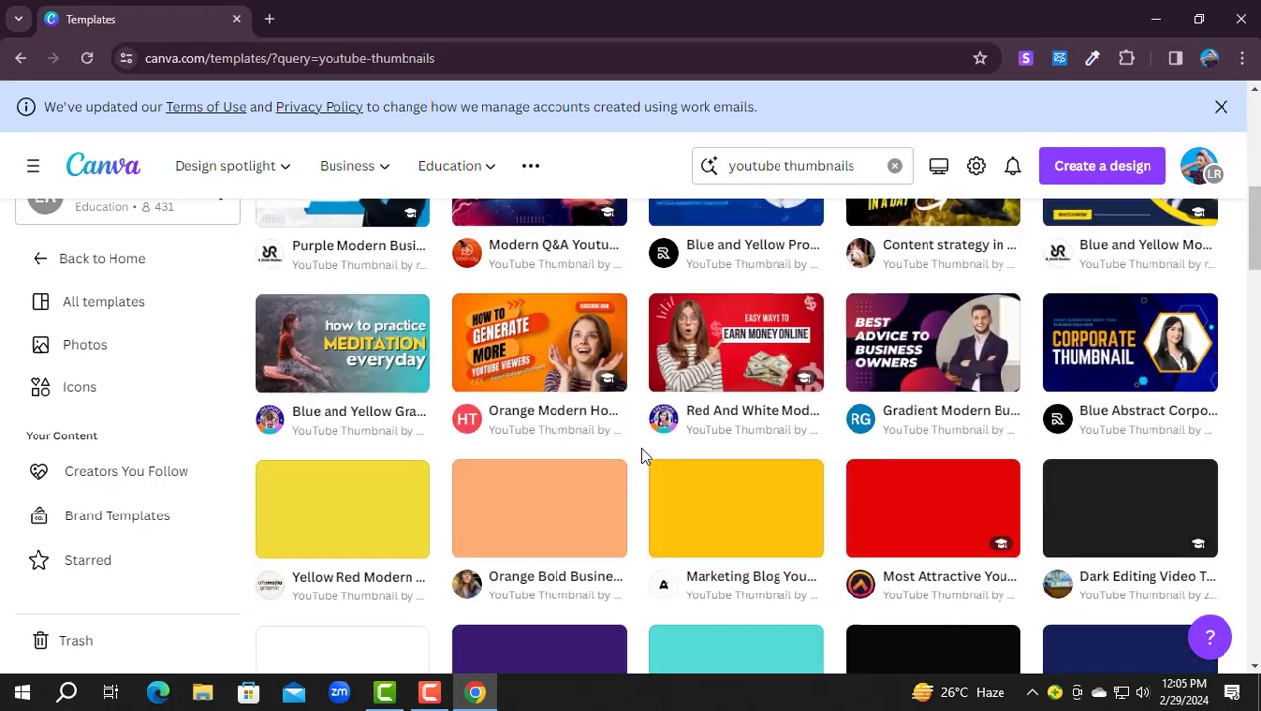
pyautogui.scroll(-5, 643, 457)
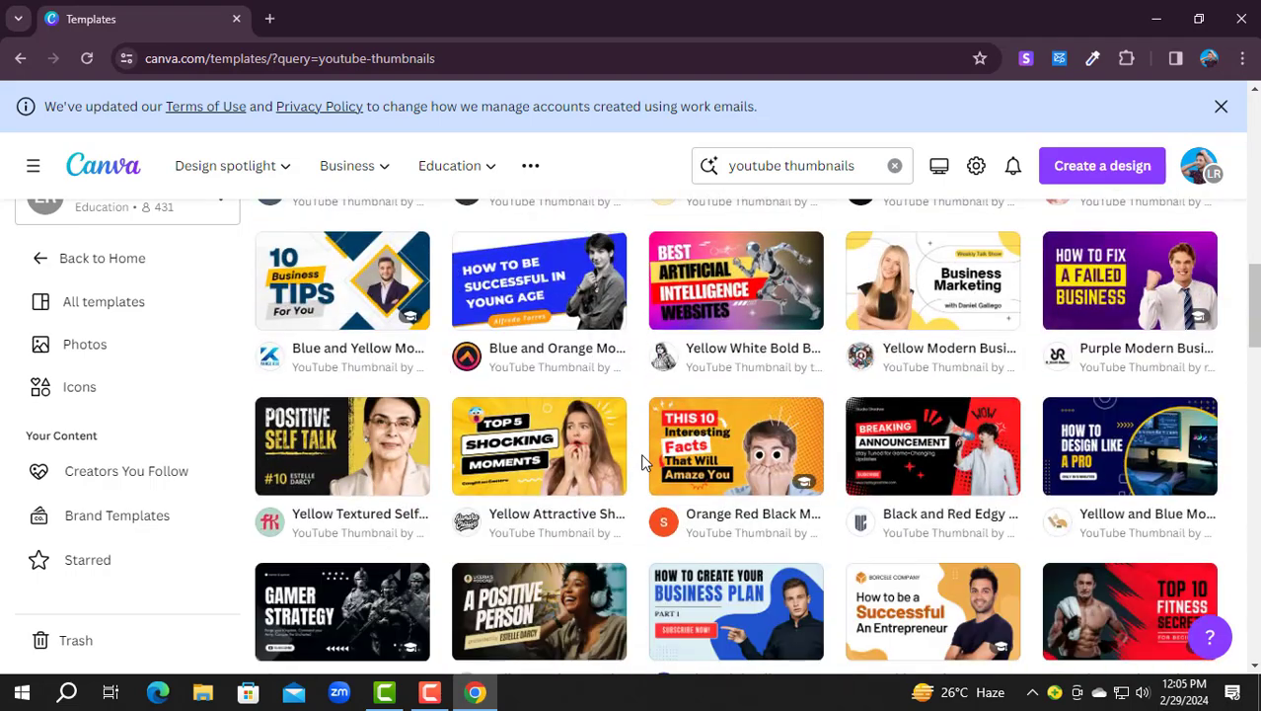
pyautogui.scroll(-5, 643, 461)
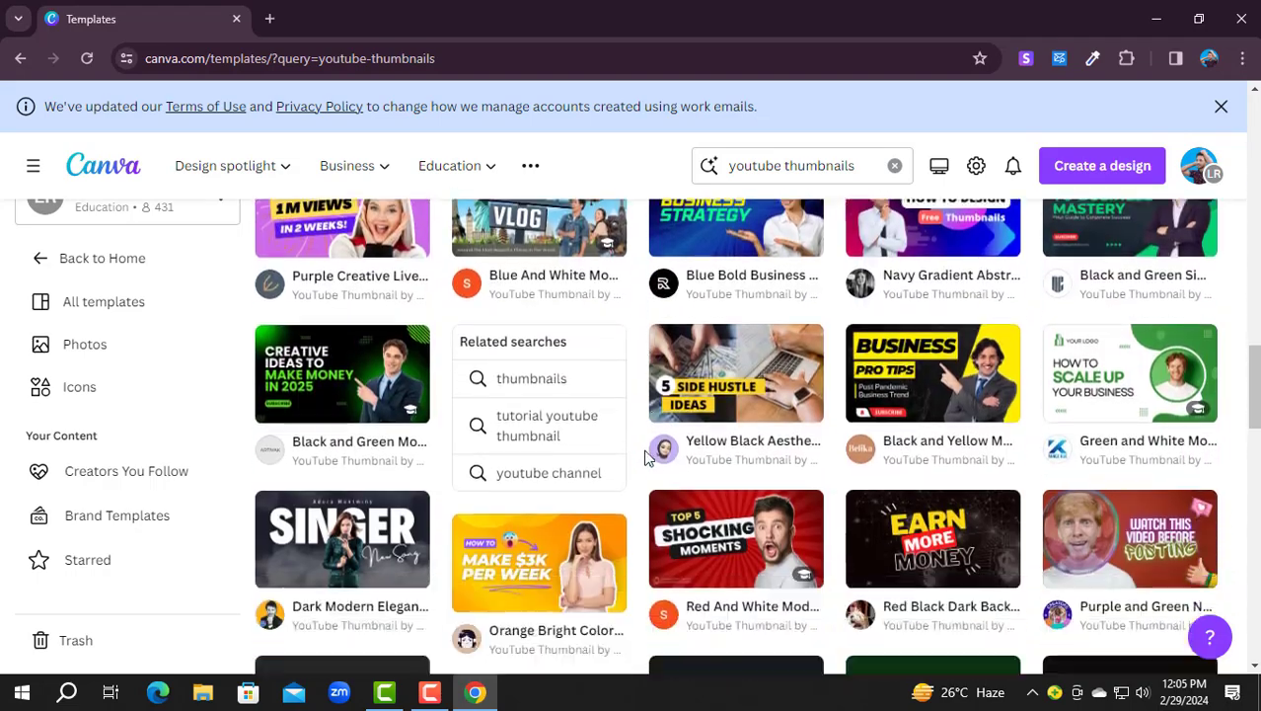
pyautogui.scroll(-3, 645, 457)
pyautogui.scroll(3, 641, 458)
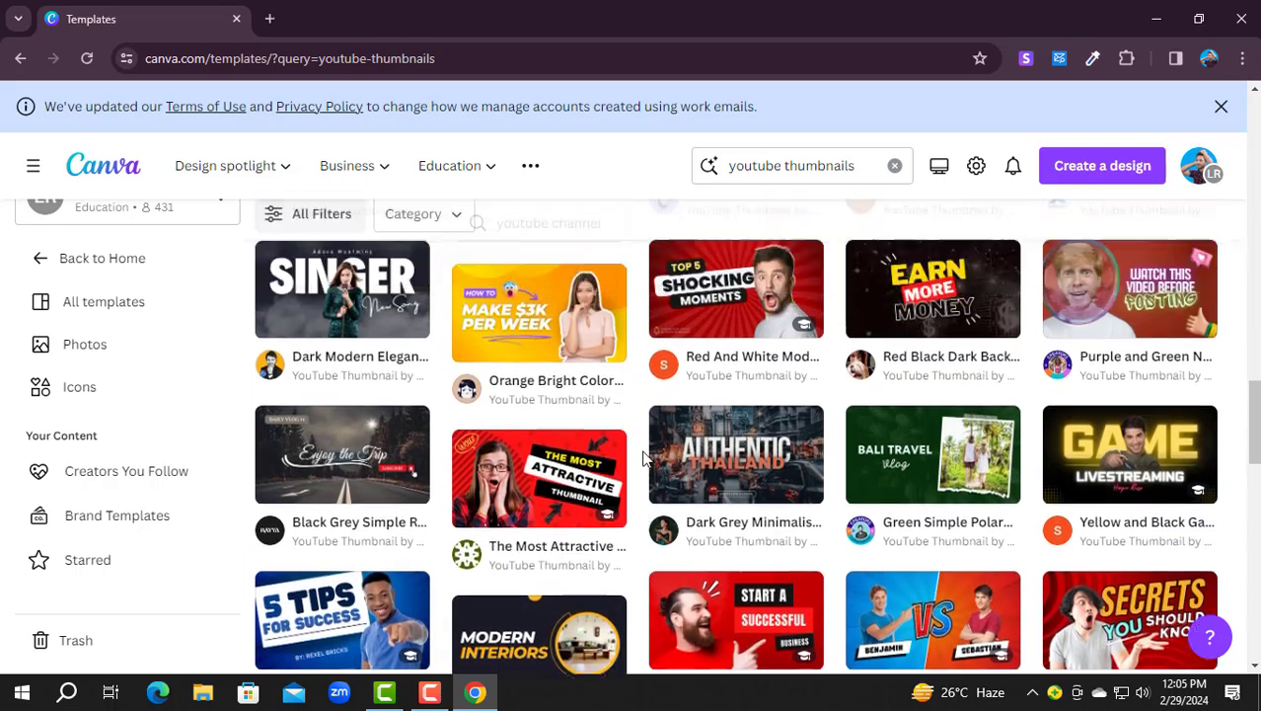
pyautogui.scroll(-7, 643, 457)
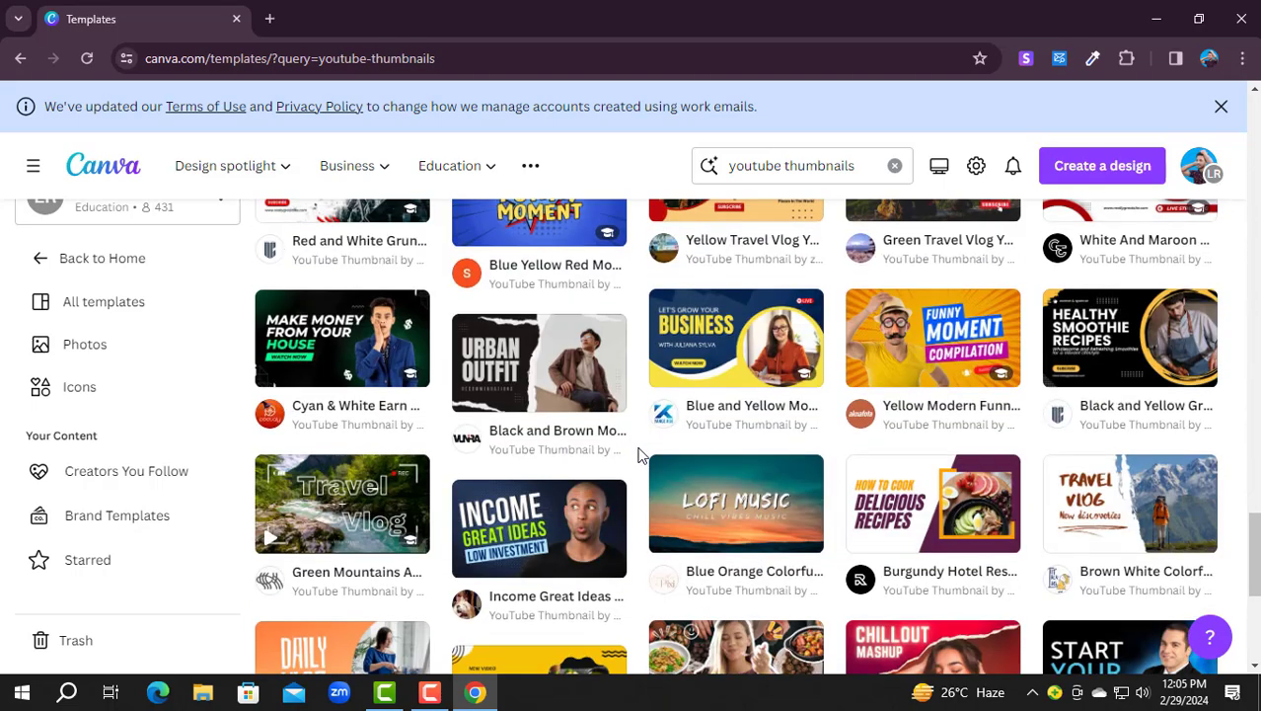
pyautogui.scroll(4, 640, 452)
pyautogui.scroll(10, 639, 454)
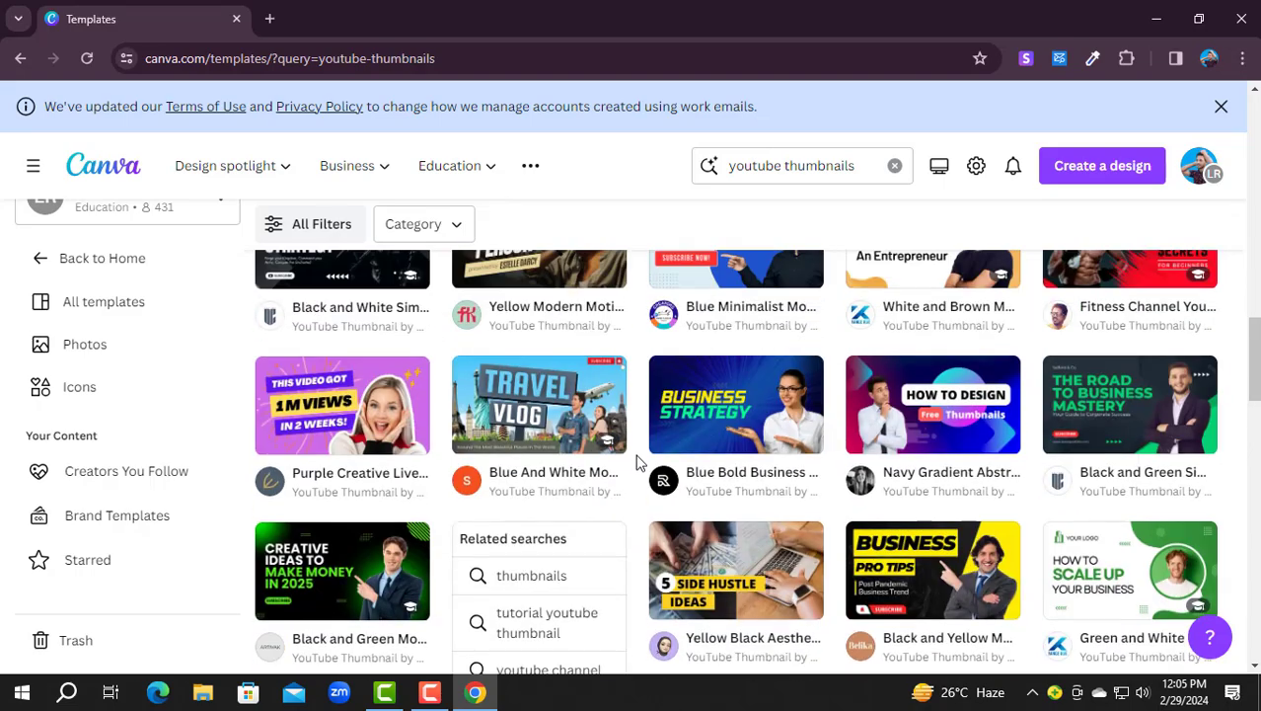
pyautogui.scroll(8, 637, 462)
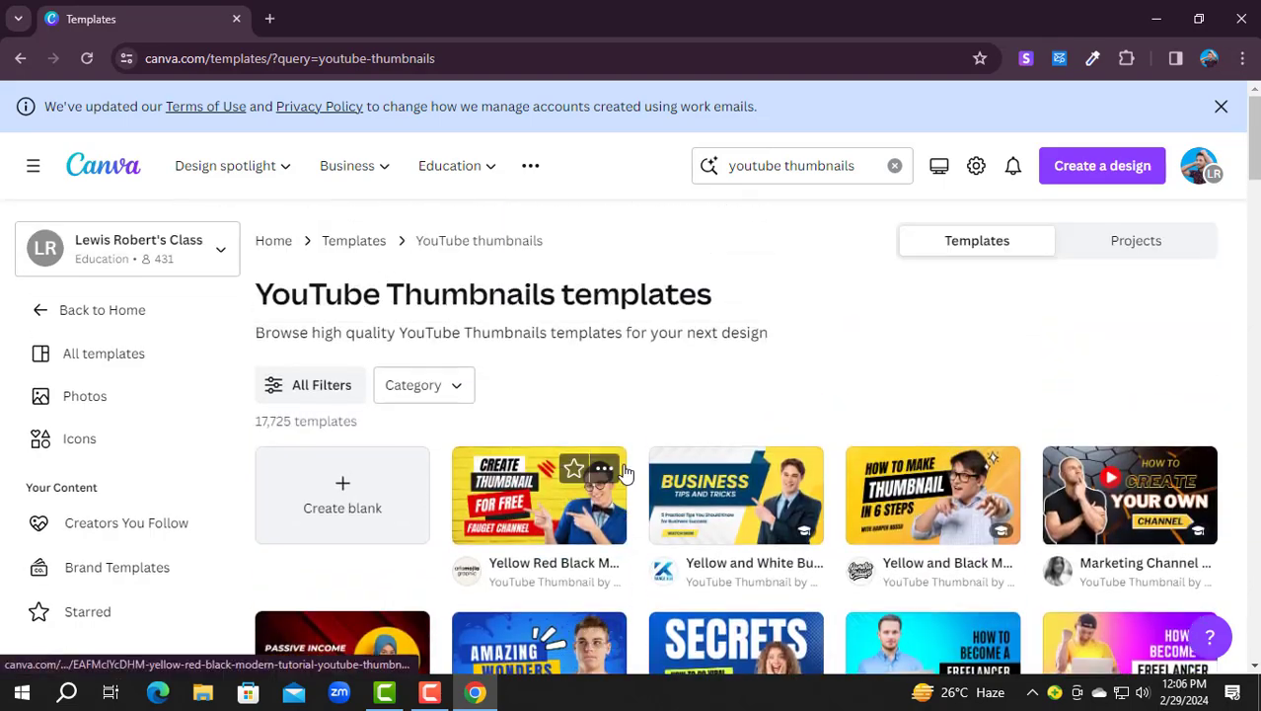
pyautogui.scroll(-3, 627, 472)
pyautogui.scroll(-1, 624, 474)
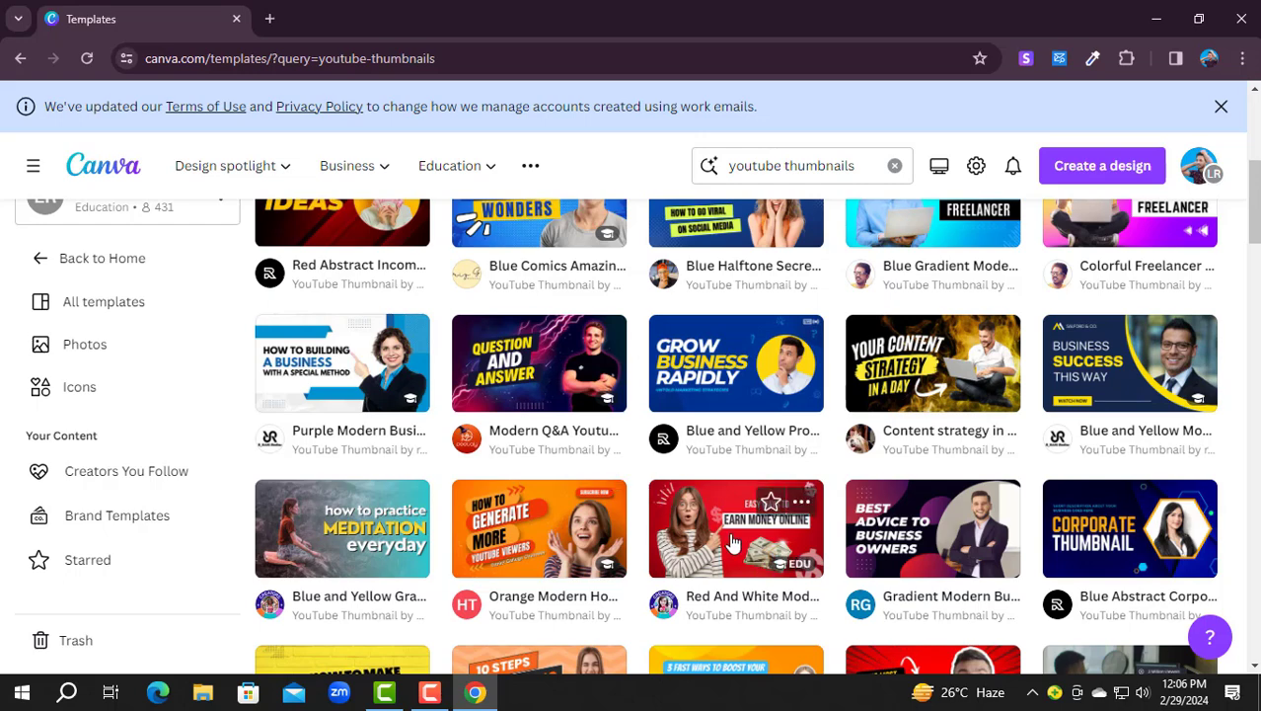
pyautogui.scroll(-5, 733, 541)
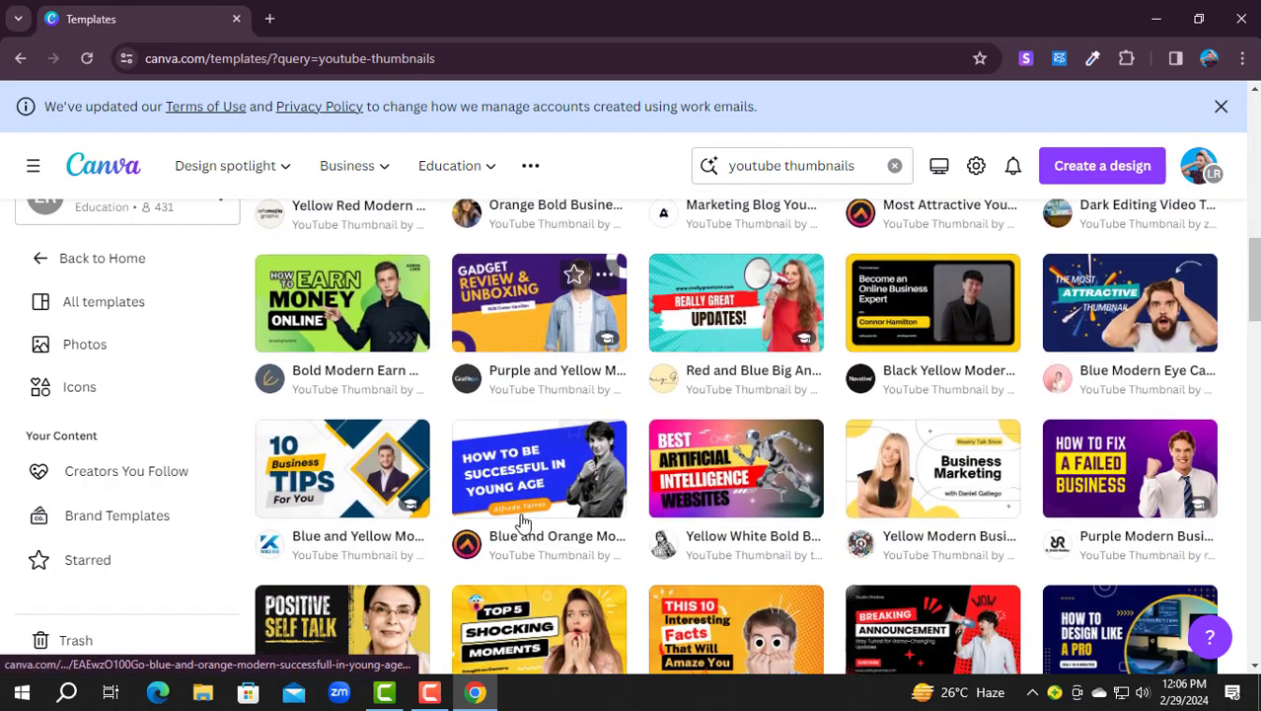
pyautogui.scroll(-2, 537, 520)
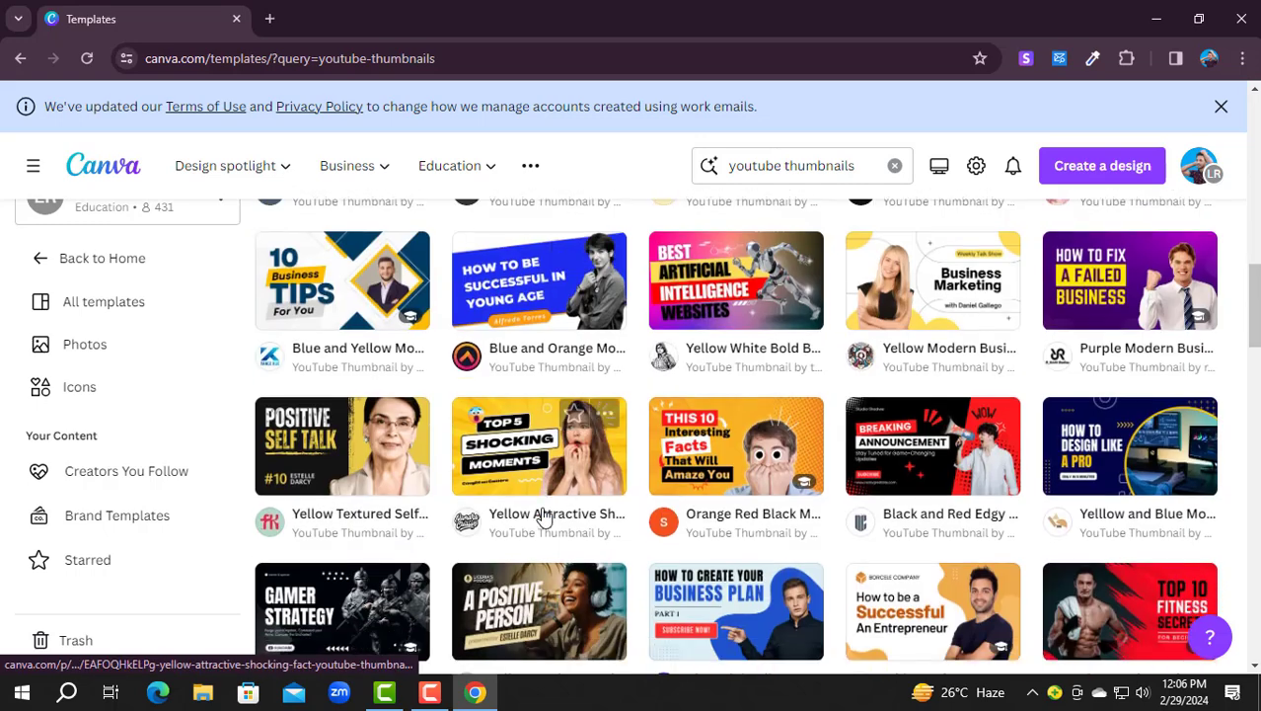
pyautogui.scroll(-2, 544, 517)
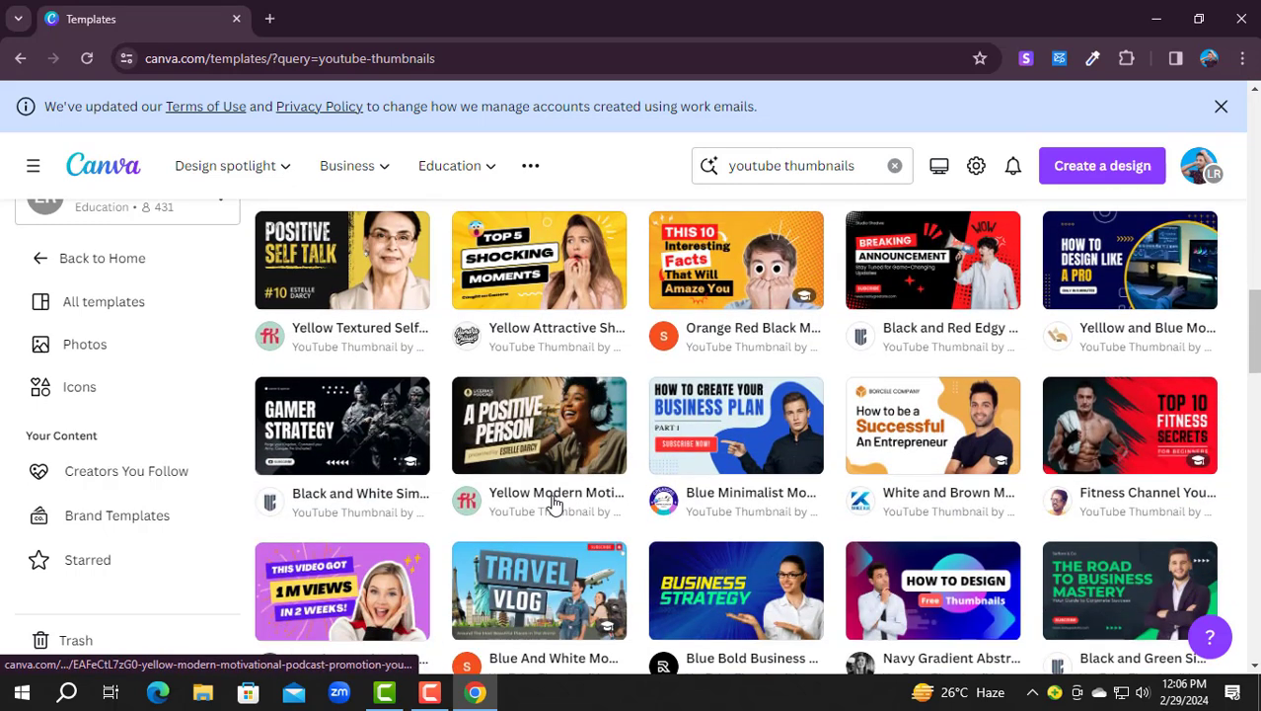
pyautogui.scroll(-4, 551, 505)
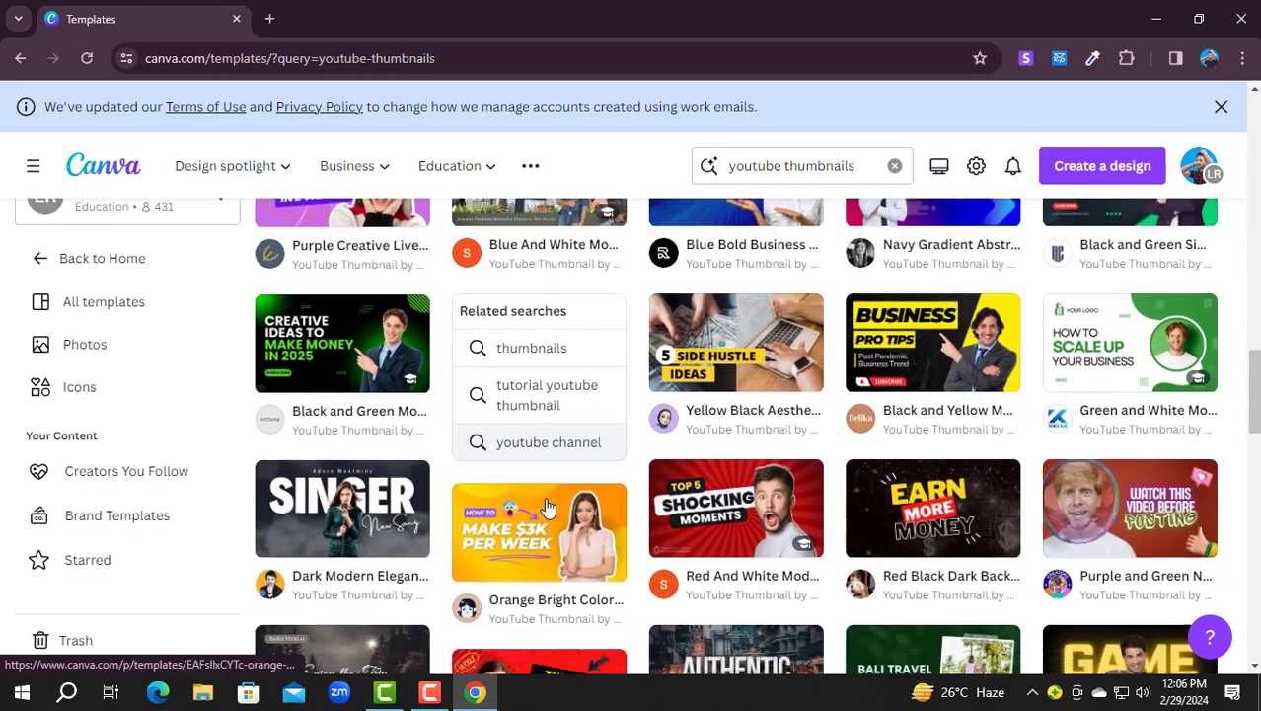
pyautogui.scroll(-2, 550, 506)
pyautogui.scroll(-2, 554, 491)
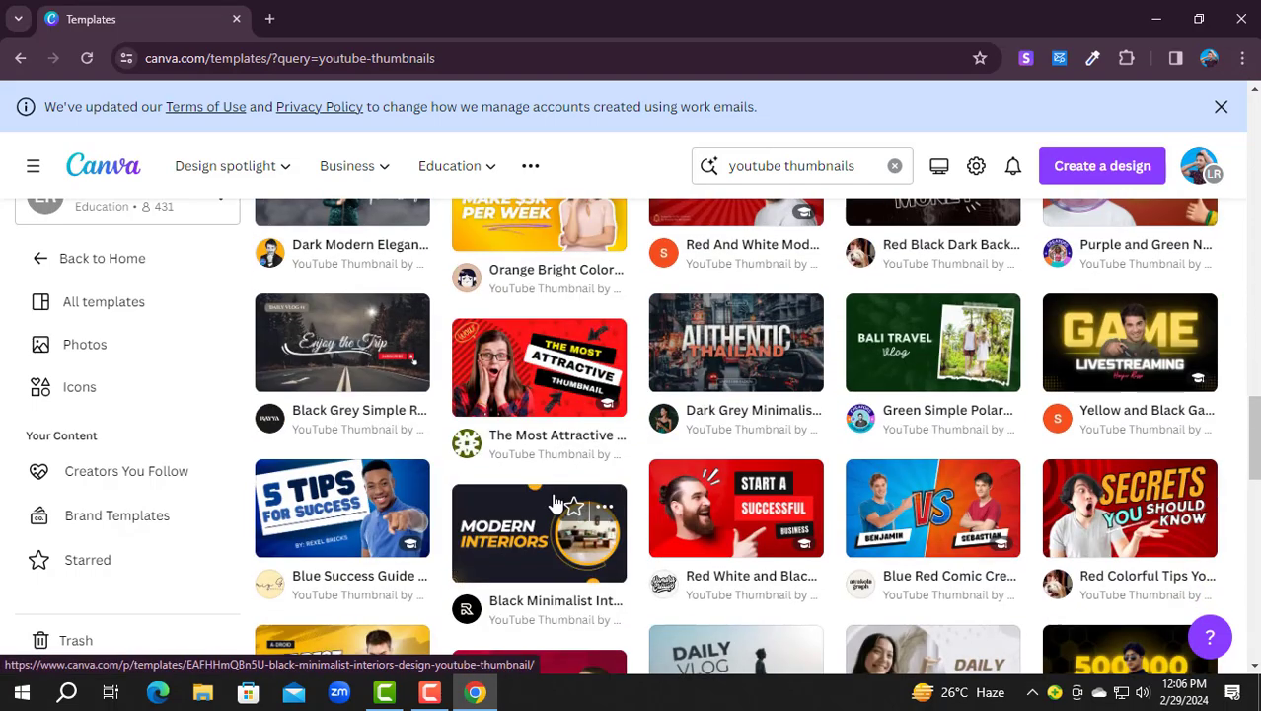
pyautogui.scroll(-2, 554, 503)
pyautogui.scroll(-3, 509, 458)
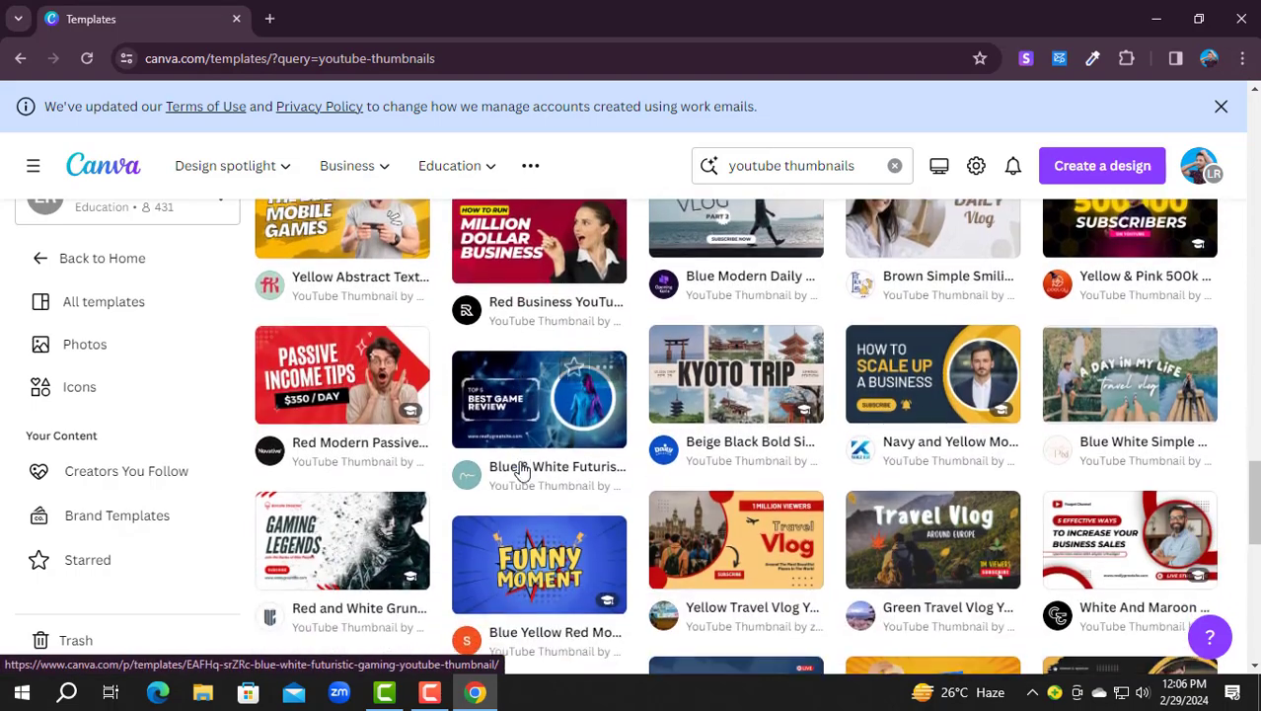
pyautogui.scroll(-5, 522, 472)
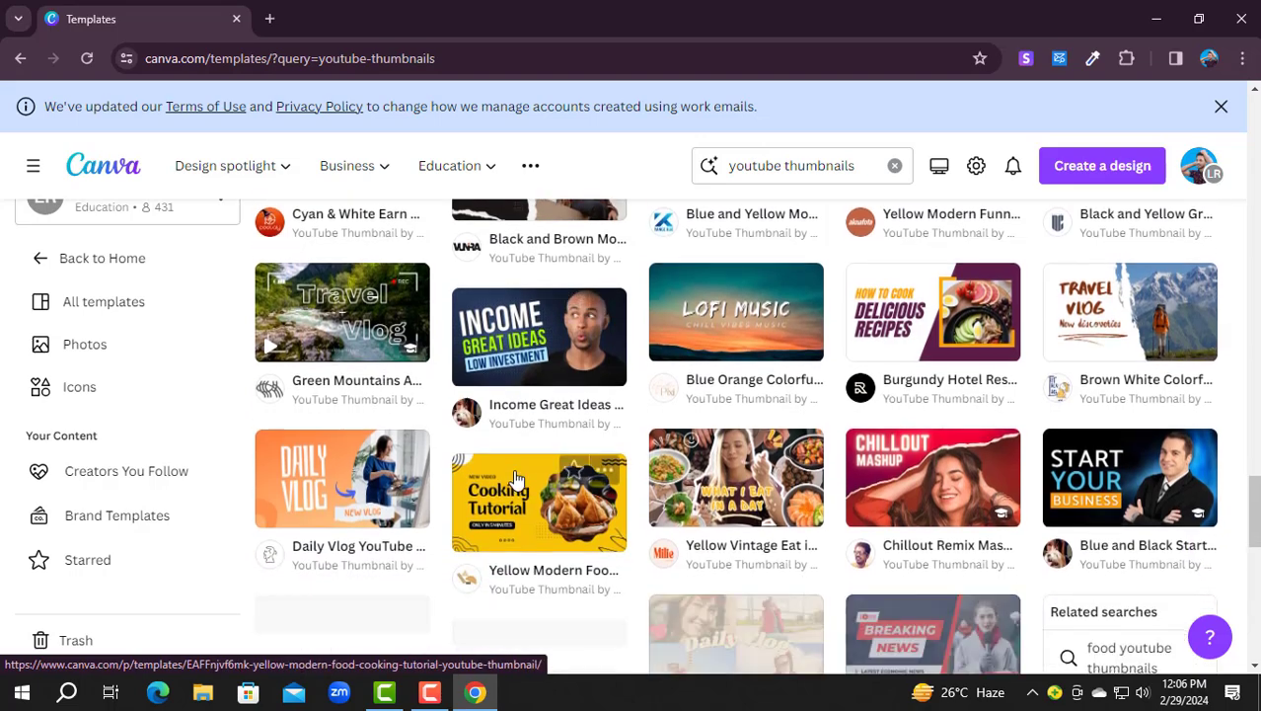
pyautogui.scroll(-1, 515, 478)
pyautogui.scroll(5, 515, 479)
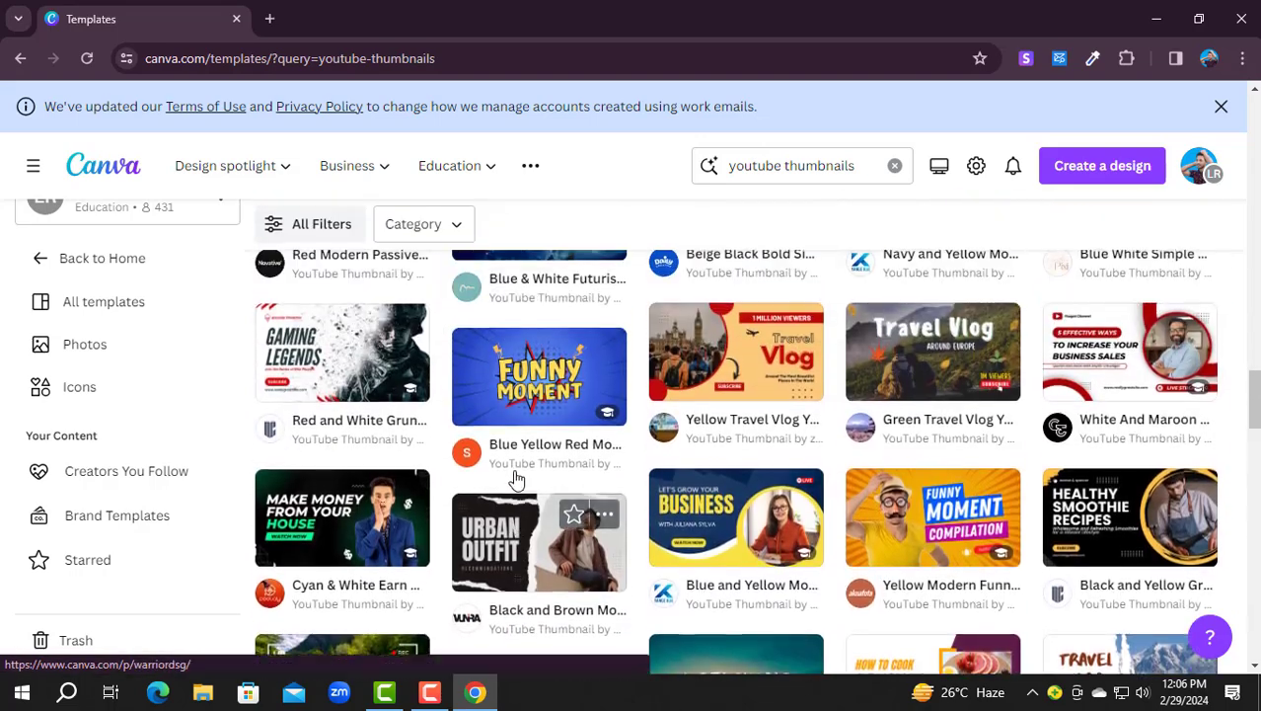
pyautogui.scroll(4, 516, 479)
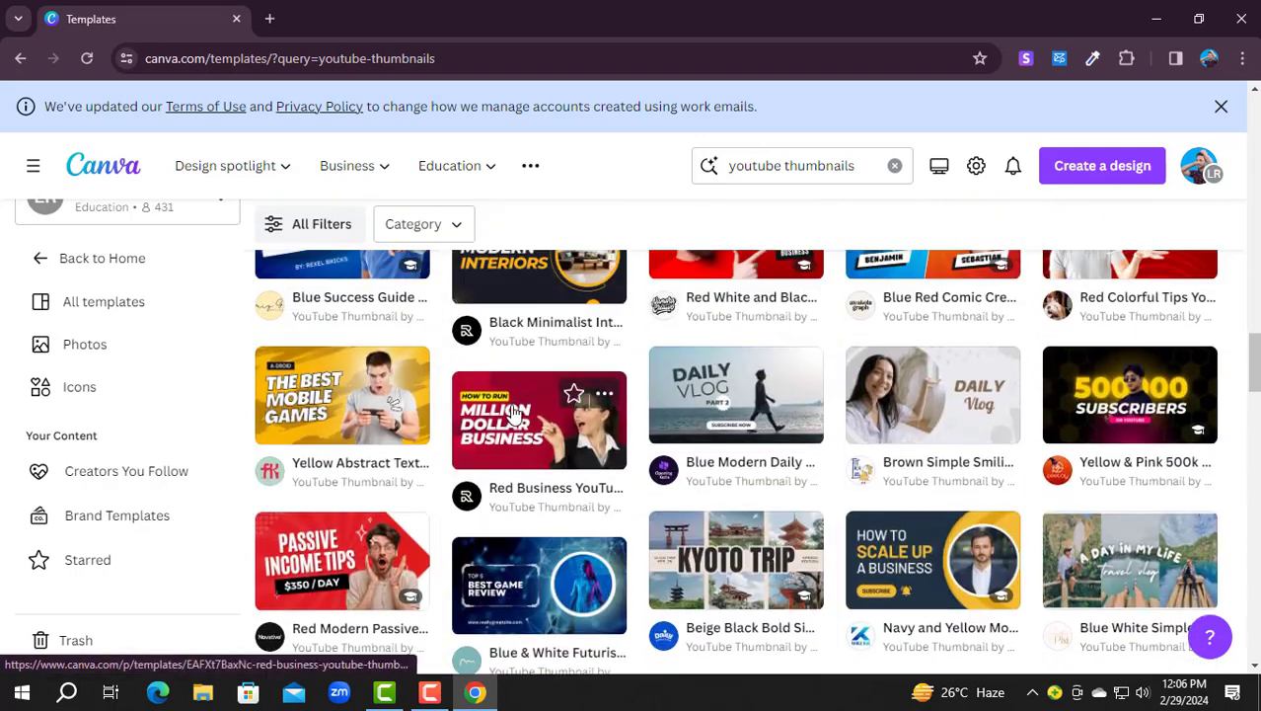
# Step: Open the Red Business YouTube Thumbnail template for customization in the editor
pyautogui.click(523, 426)
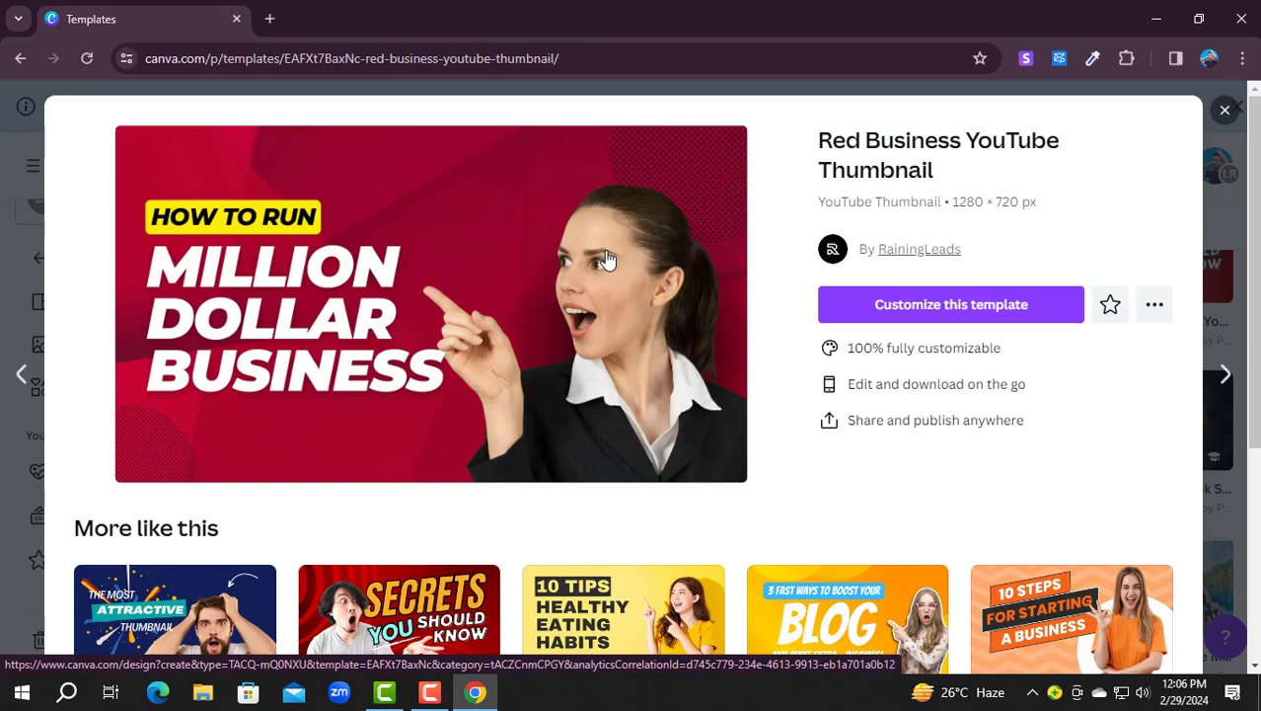
pyautogui.click(921, 304)
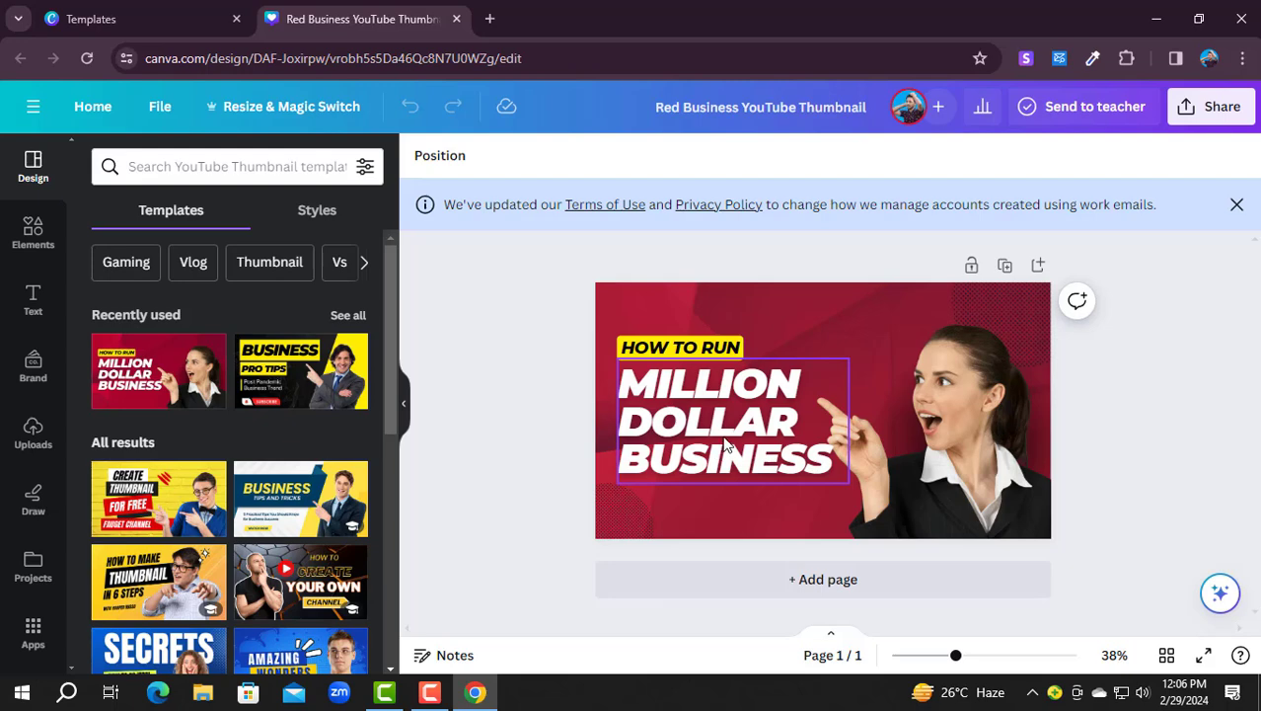
# Step: Replace the "MILLION DOLLAR BUSINESS" headline with "YOUTUBE THUMBNAIL" and scale it down to a font size of about 71 so it fits on two lines
pyautogui.doubleClick(807, 442)
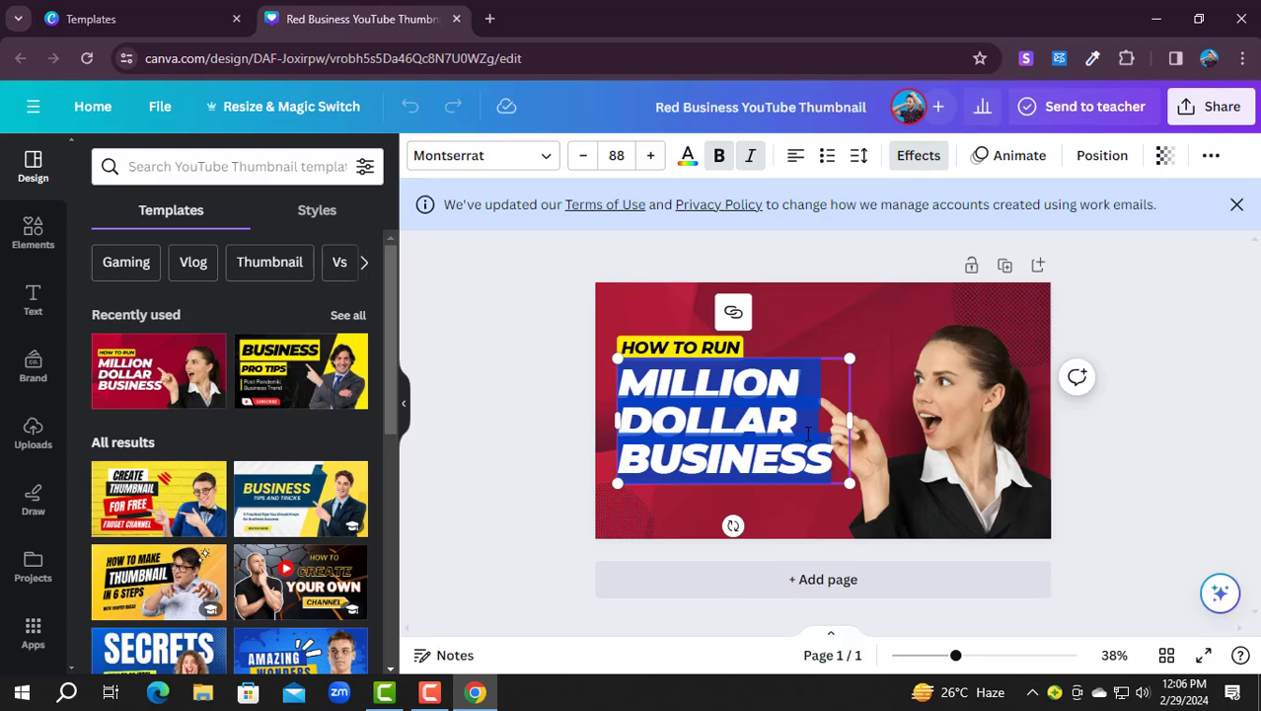
pyautogui.press('BackSpace')
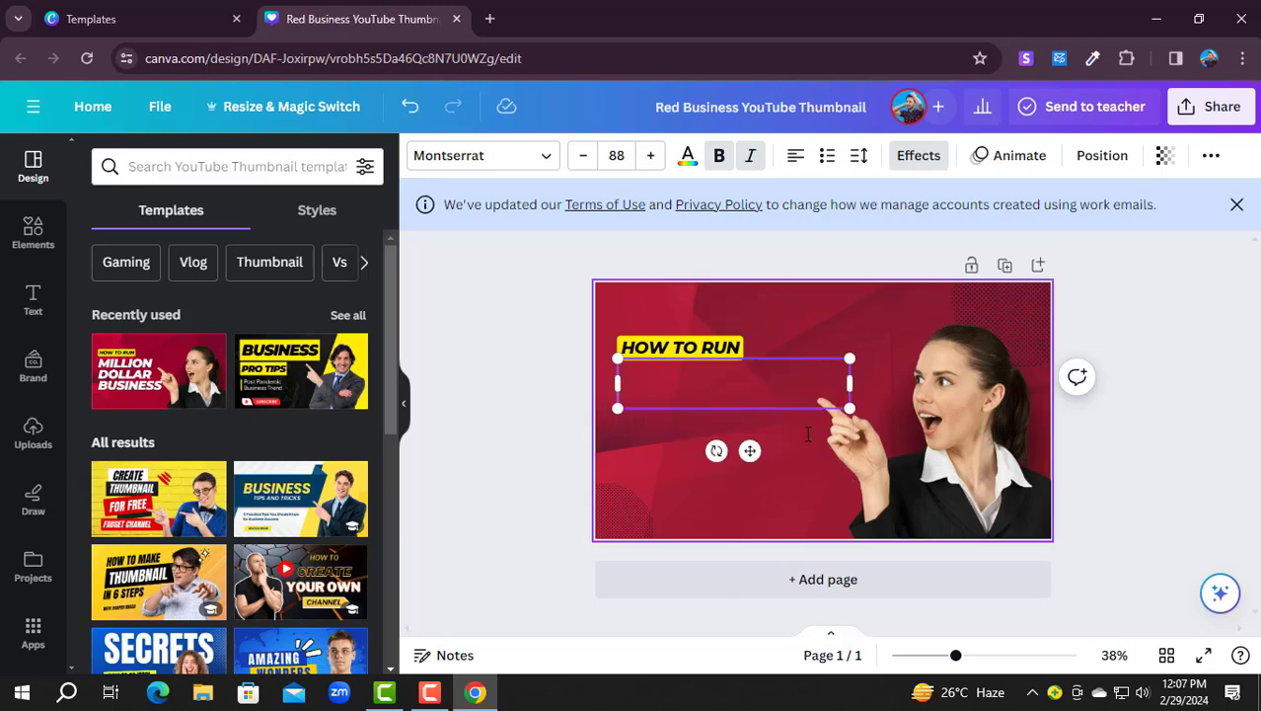
pyautogui.write('YSBNS')
pyautogui.press('BackSpace')
pyautogui.press('BackSpace')
pyautogui.press('BackSpace')
pyautogui.press('BackSpace')
pyautogui.press('BackSpace')
pyautogui.write('YO')
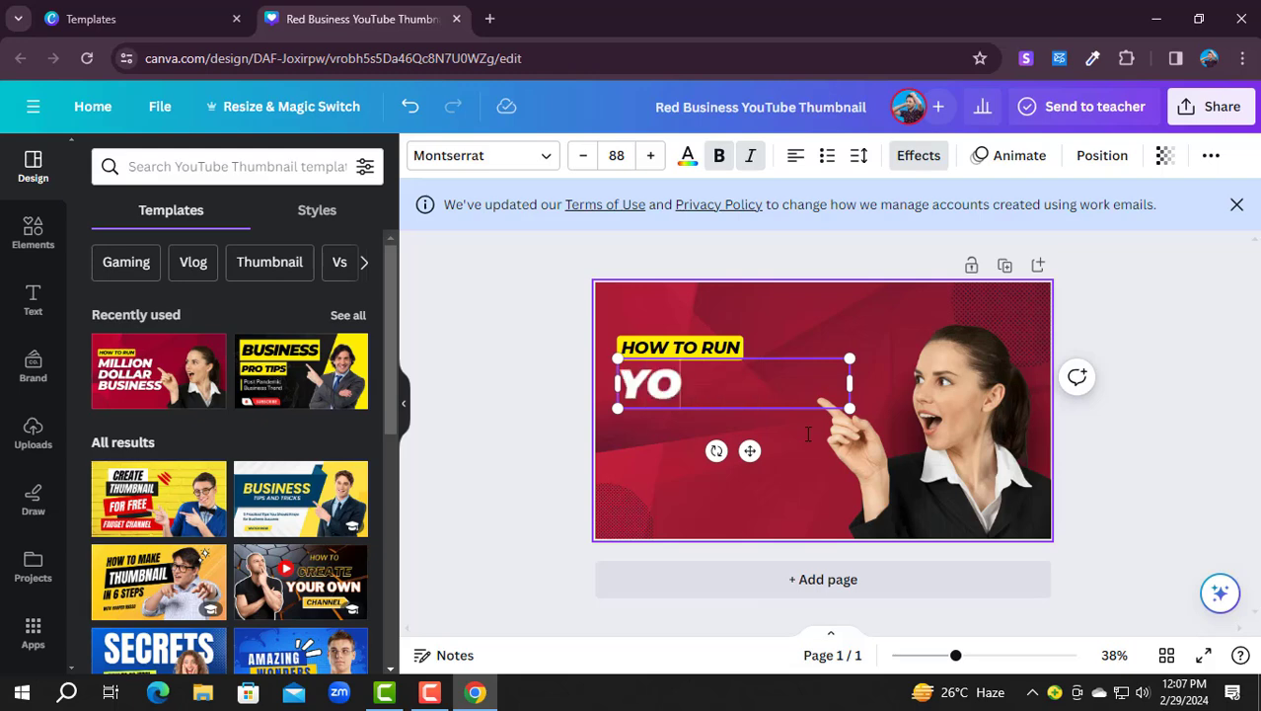
pyautogui.write('UTUBE')
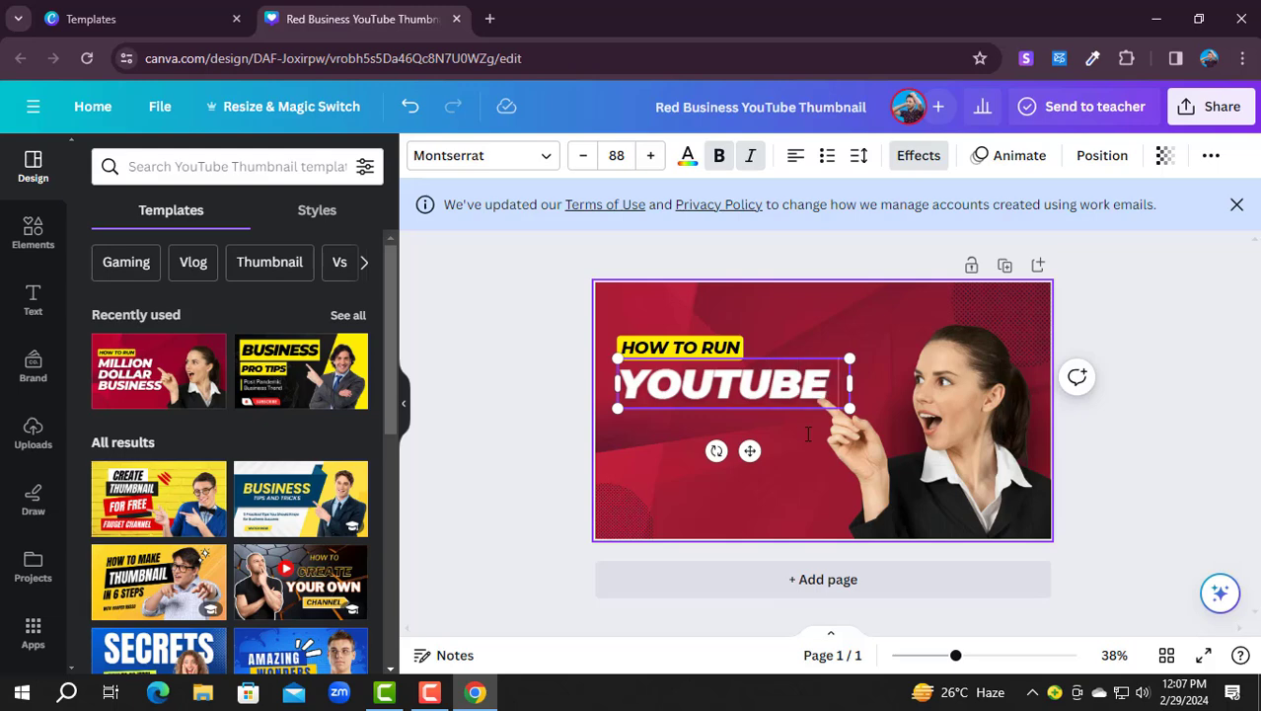
pyautogui.write(' T')
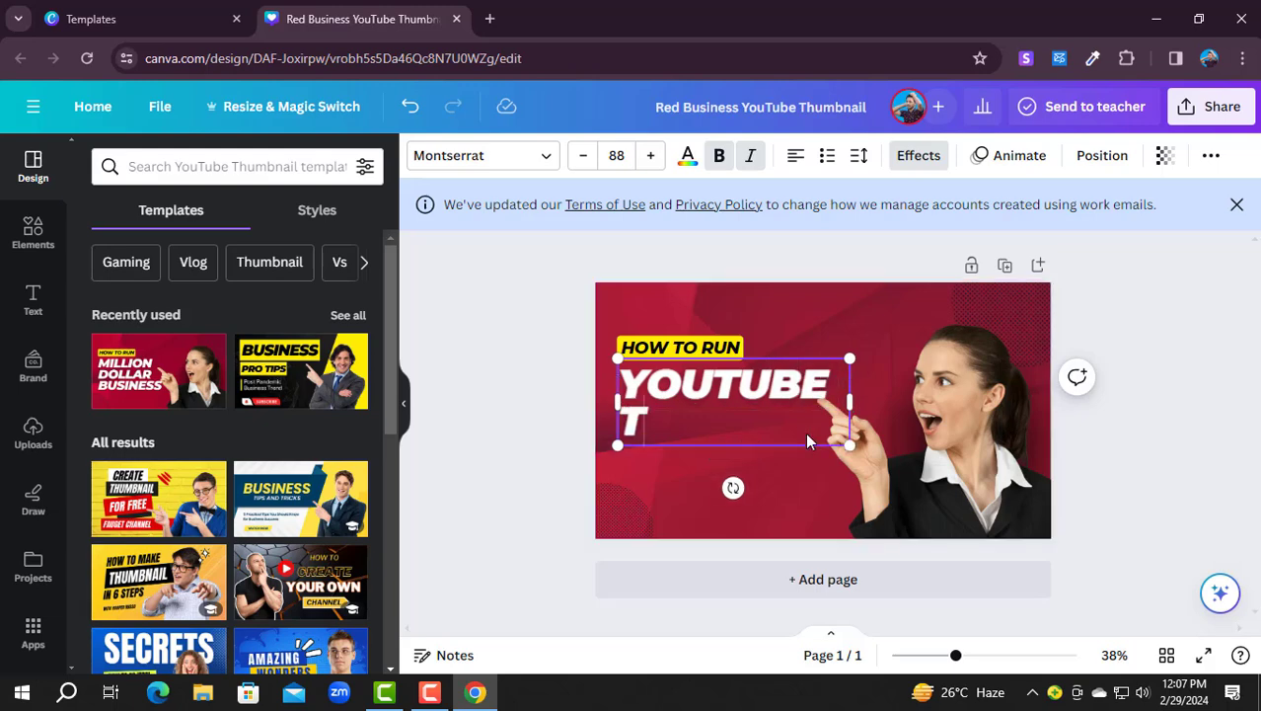
pyautogui.write('H')
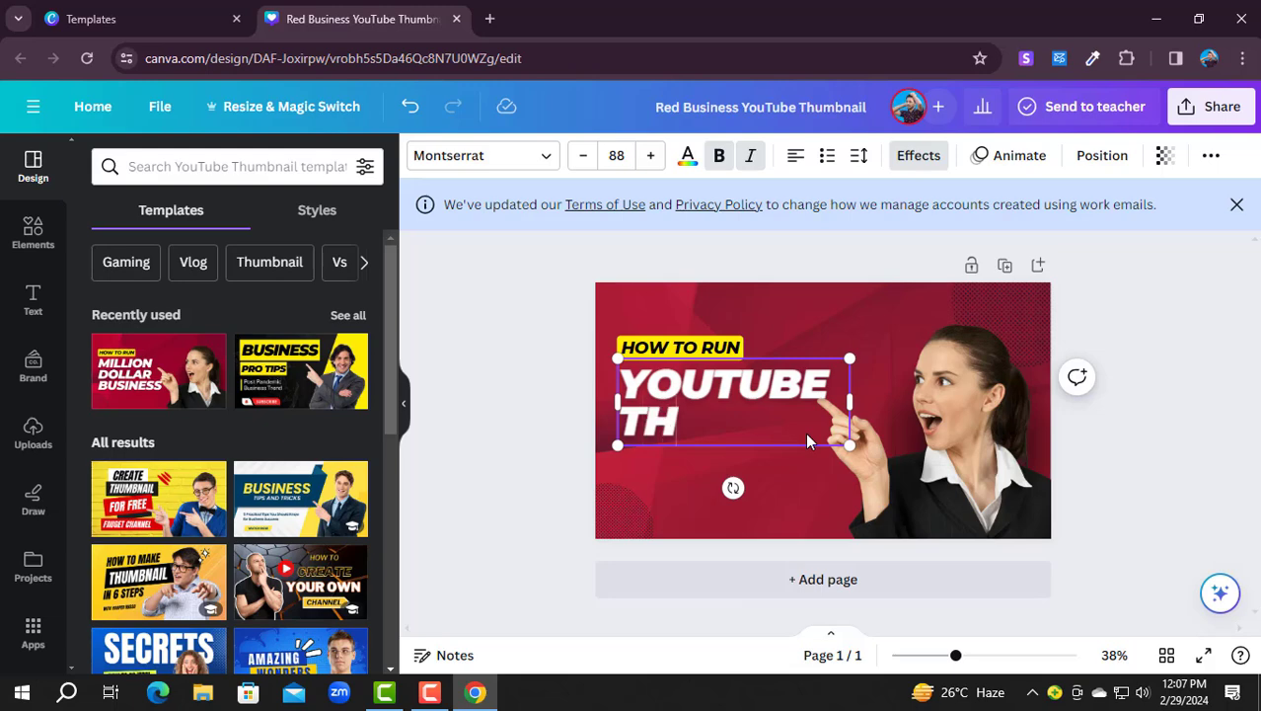
pyautogui.write('U')
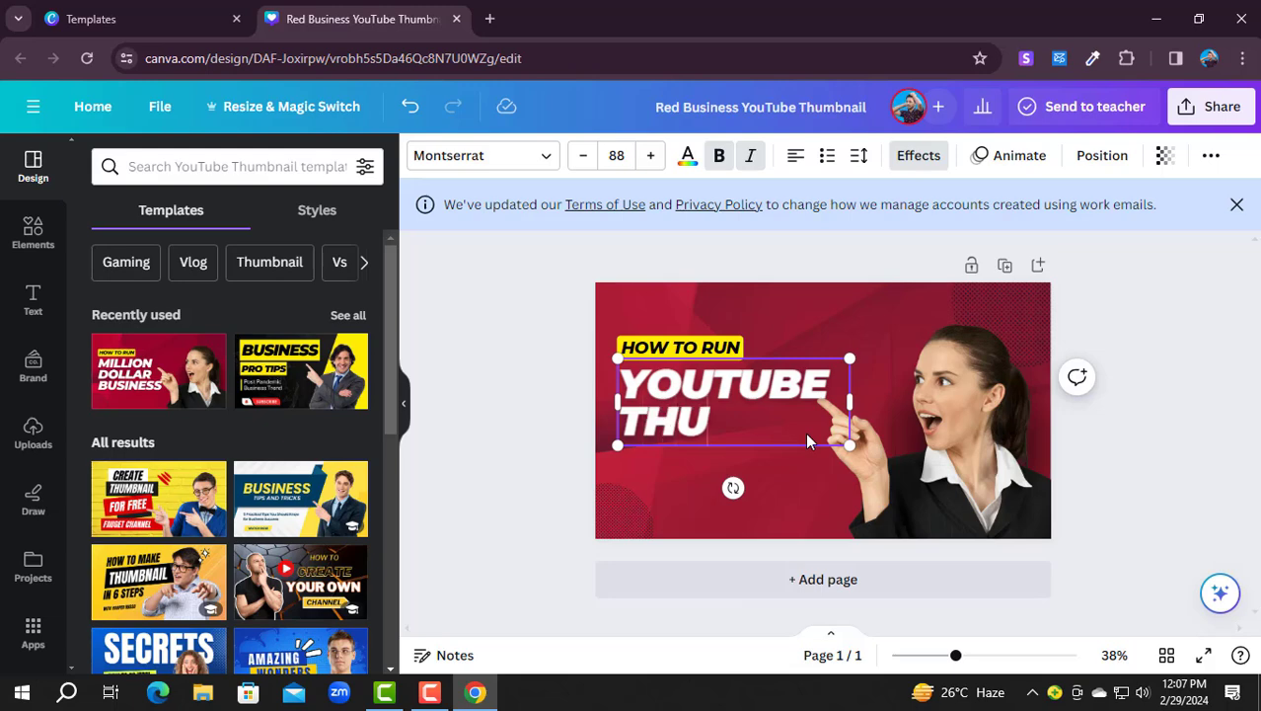
pyautogui.write('M')
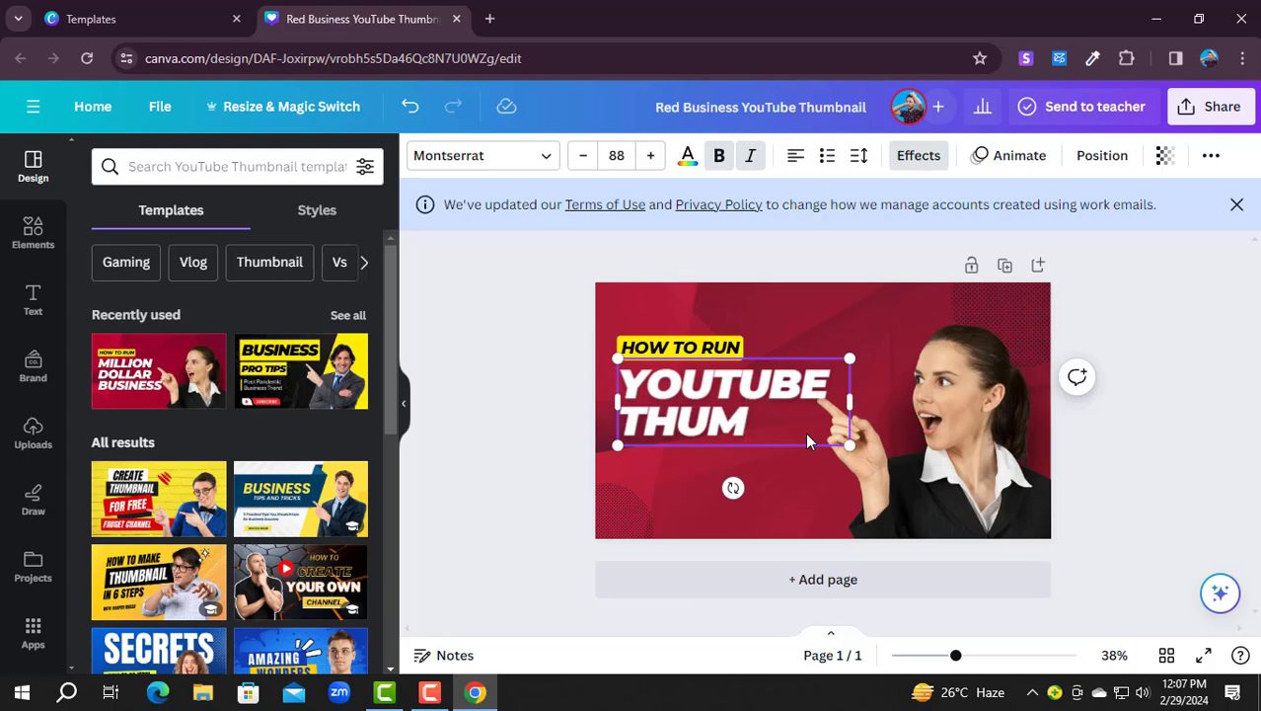
pyautogui.write('BN')
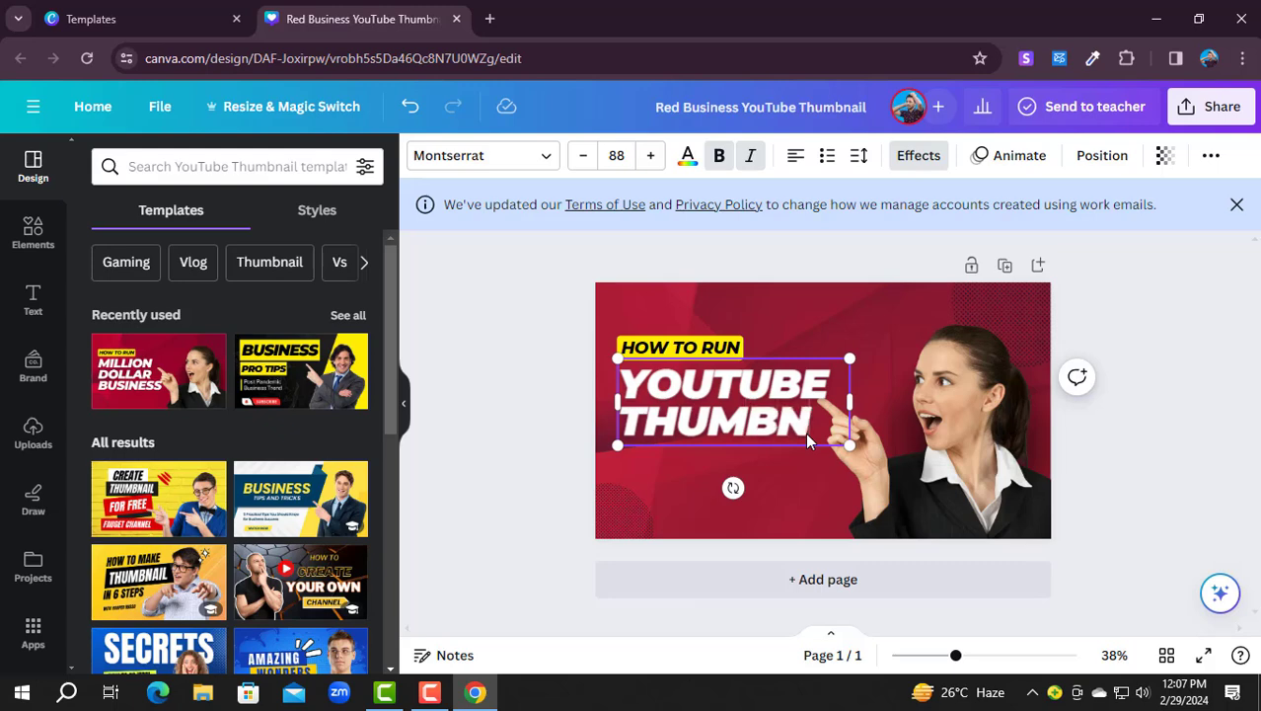
pyautogui.write('AIL')
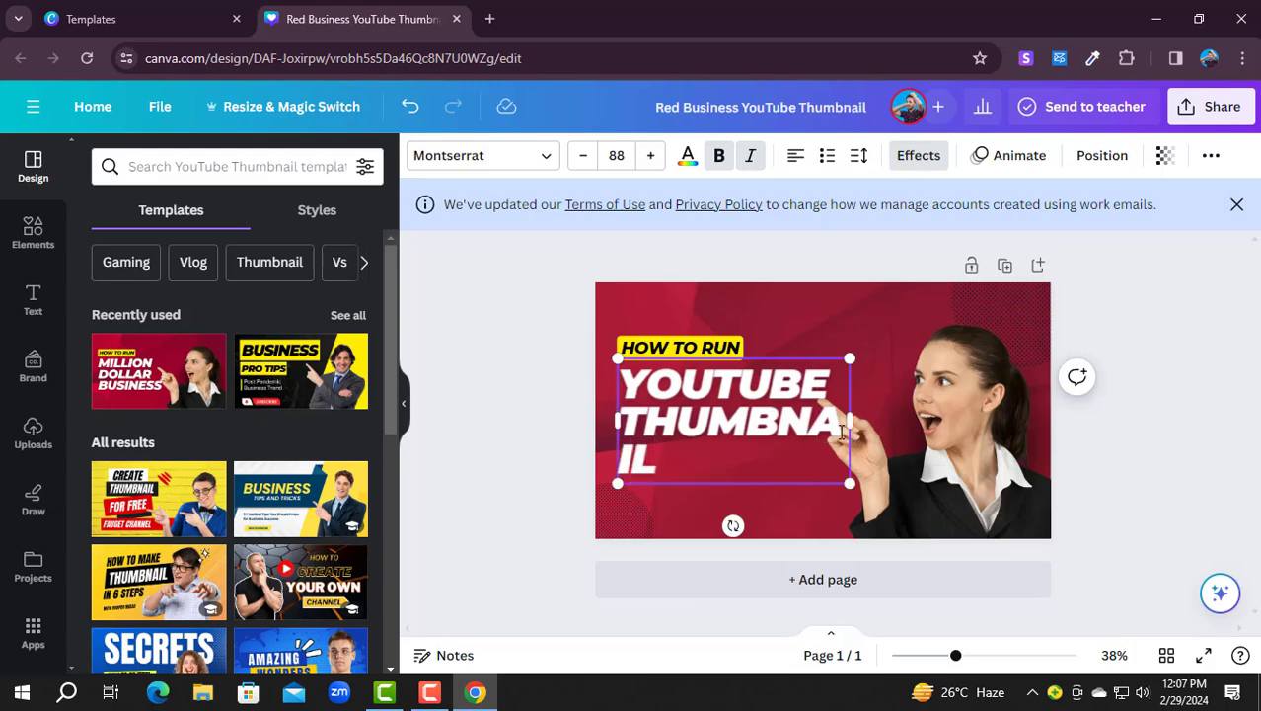
pyautogui.moveTo(851, 421)
pyautogui.mouseDown()
pyautogui.moveTo(893, 413)
pyautogui.moveTo(871, 440)
pyautogui.moveTo(834, 412)
pyautogui.mouseUp()
pyautogui.click(867, 383)
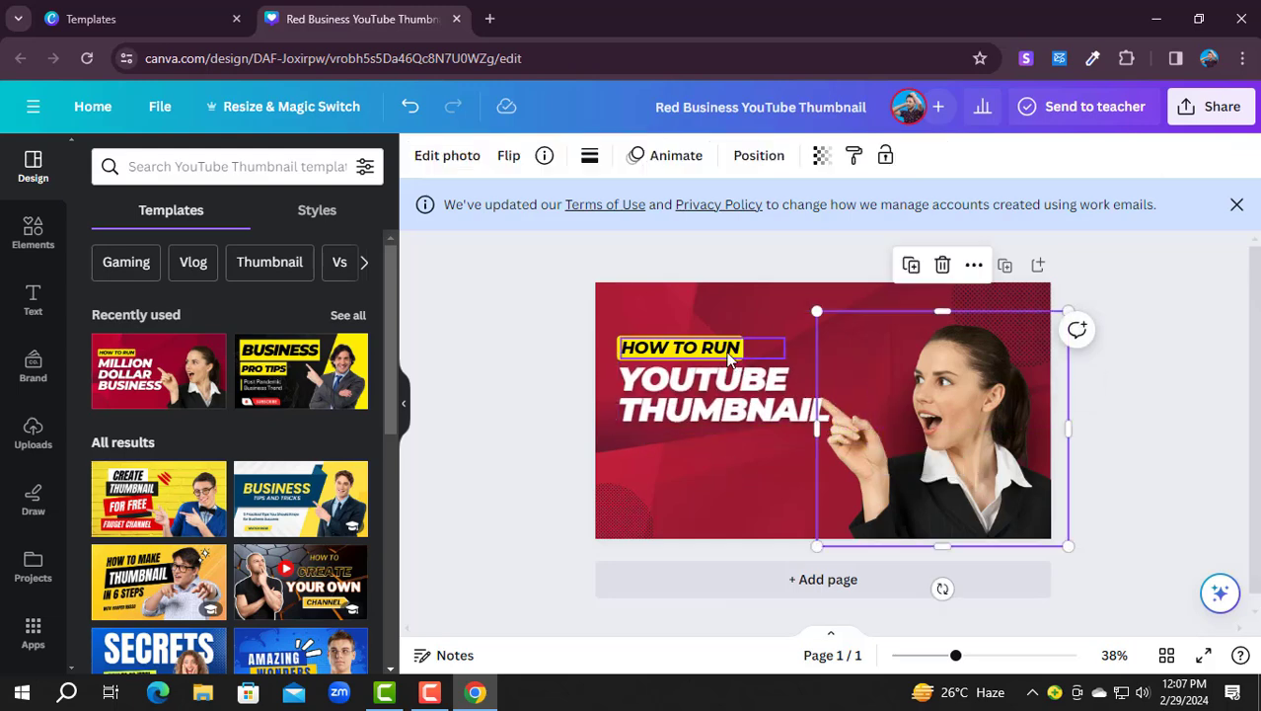
# Step: Delete the yellow "HOW TO RUN" label and move the headline up into its place
pyautogui.click(727, 357)
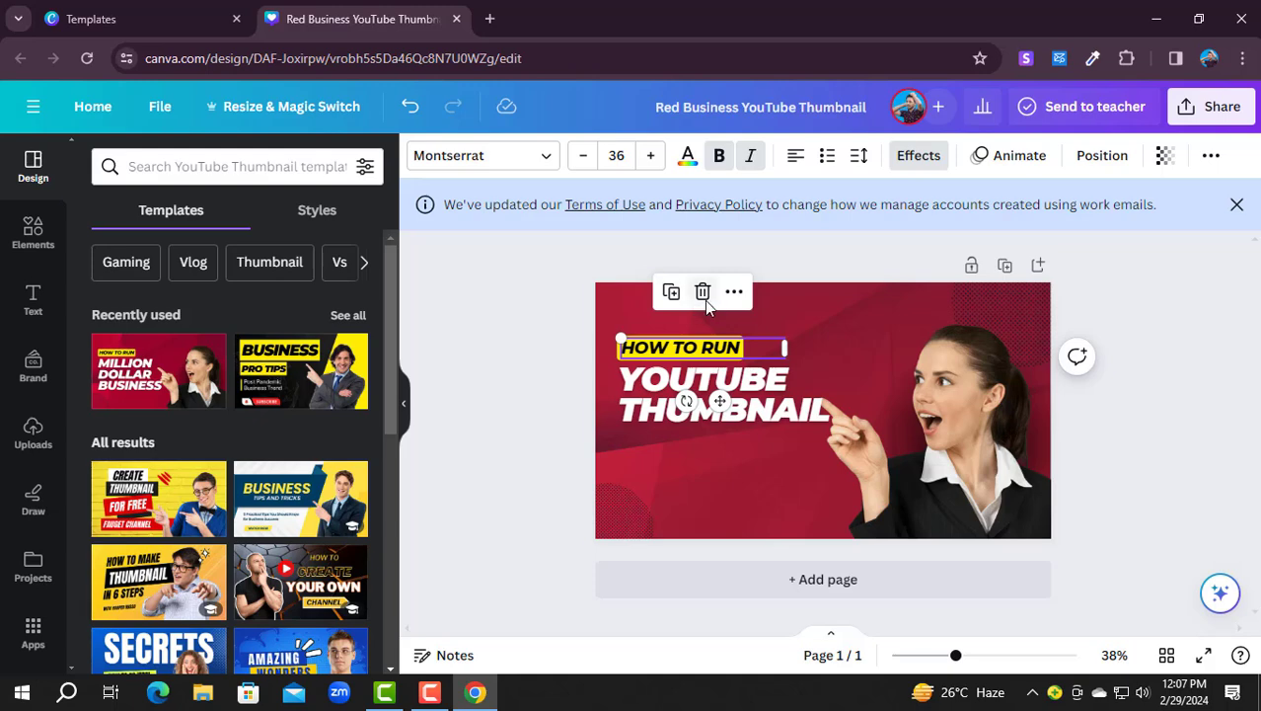
pyautogui.click(704, 294)
pyautogui.moveTo(718, 399); pyautogui.dragTo(719, 353)
pyautogui.click(776, 459)
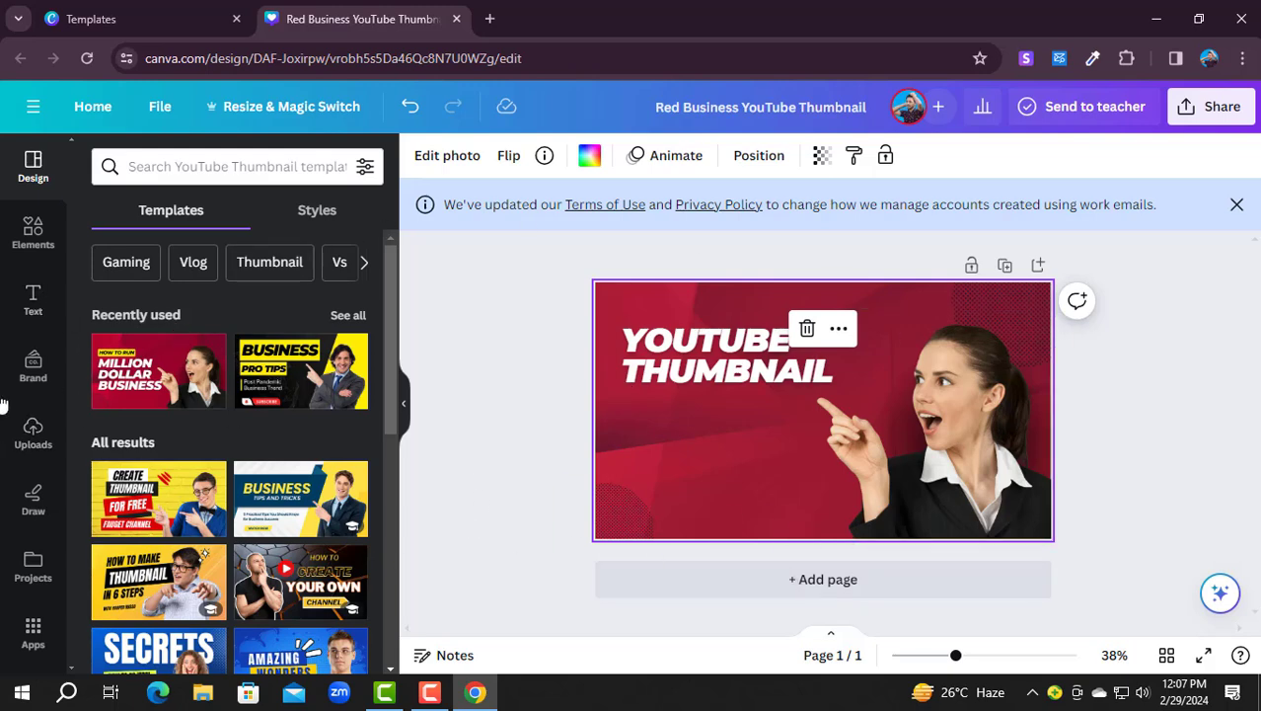
# Step: Add a heading text box to the thumbnail reading "তৈরি খুব সহজে"
pyautogui.click(33, 301)
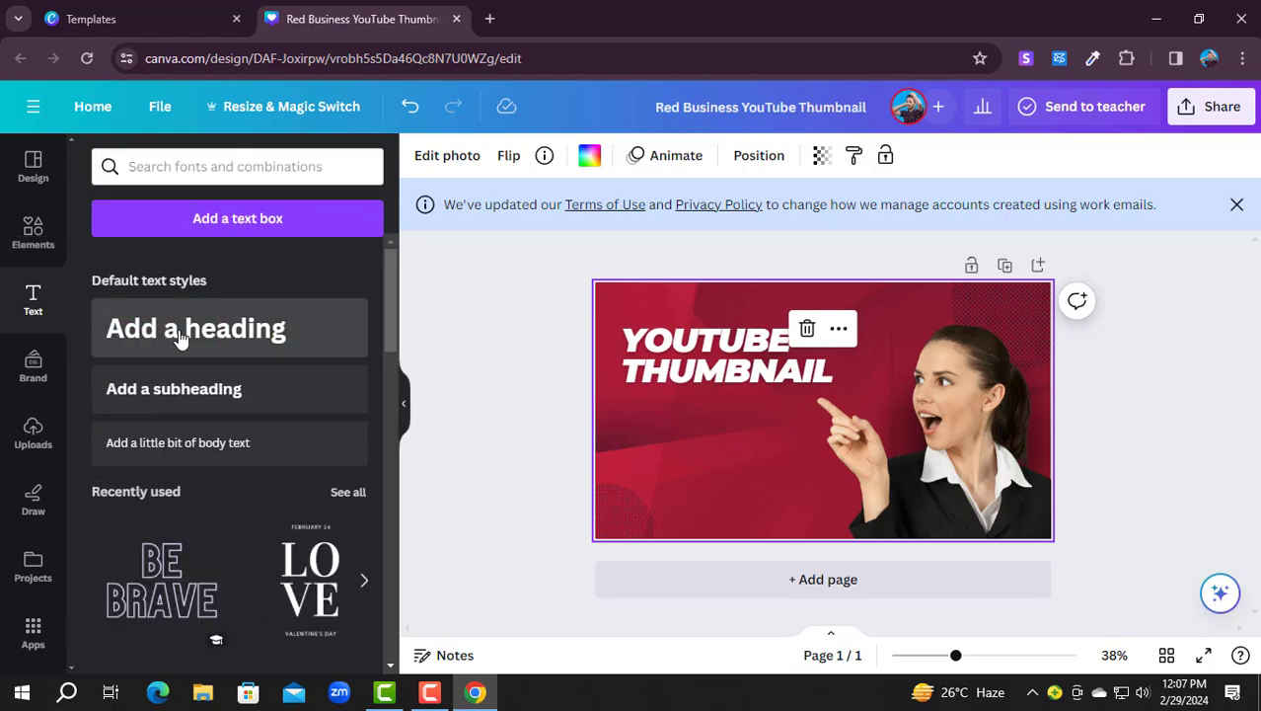
pyautogui.click(181, 333)
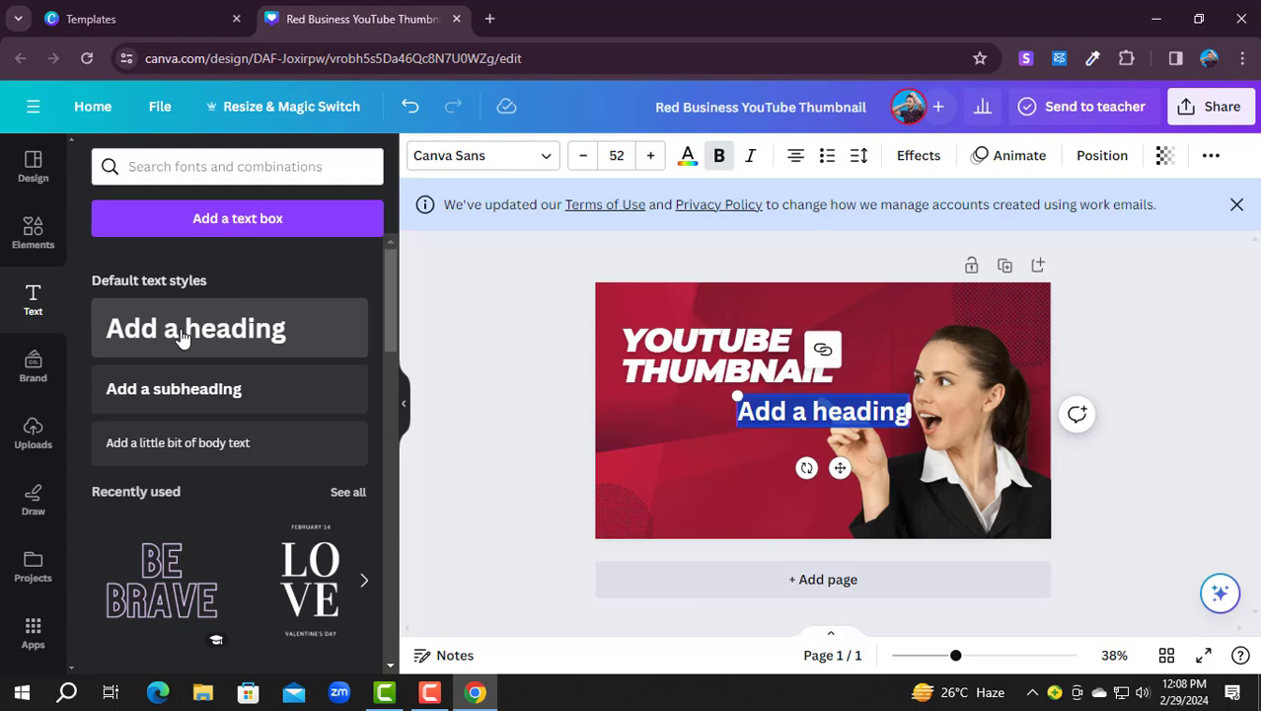
pyautogui.press('BackSpace')
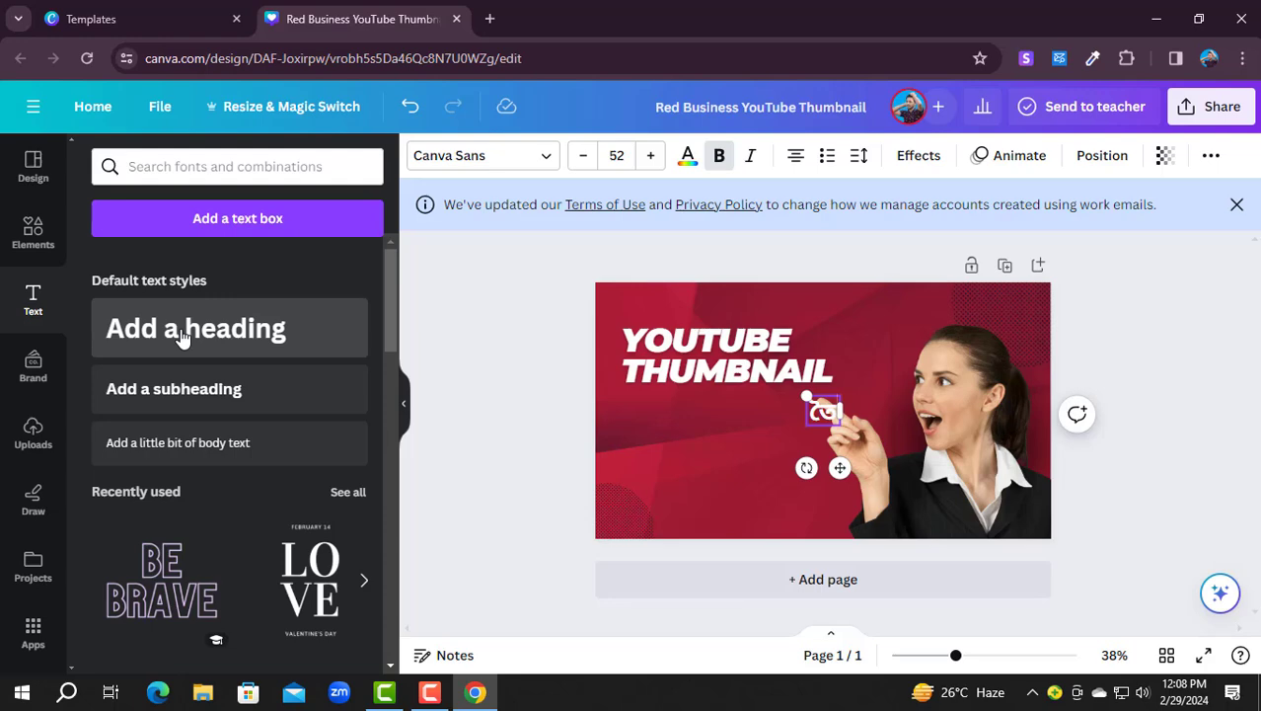
pyautogui.write('ল')
pyautogui.press('BackSpace')
pyautogui.write('রি।')
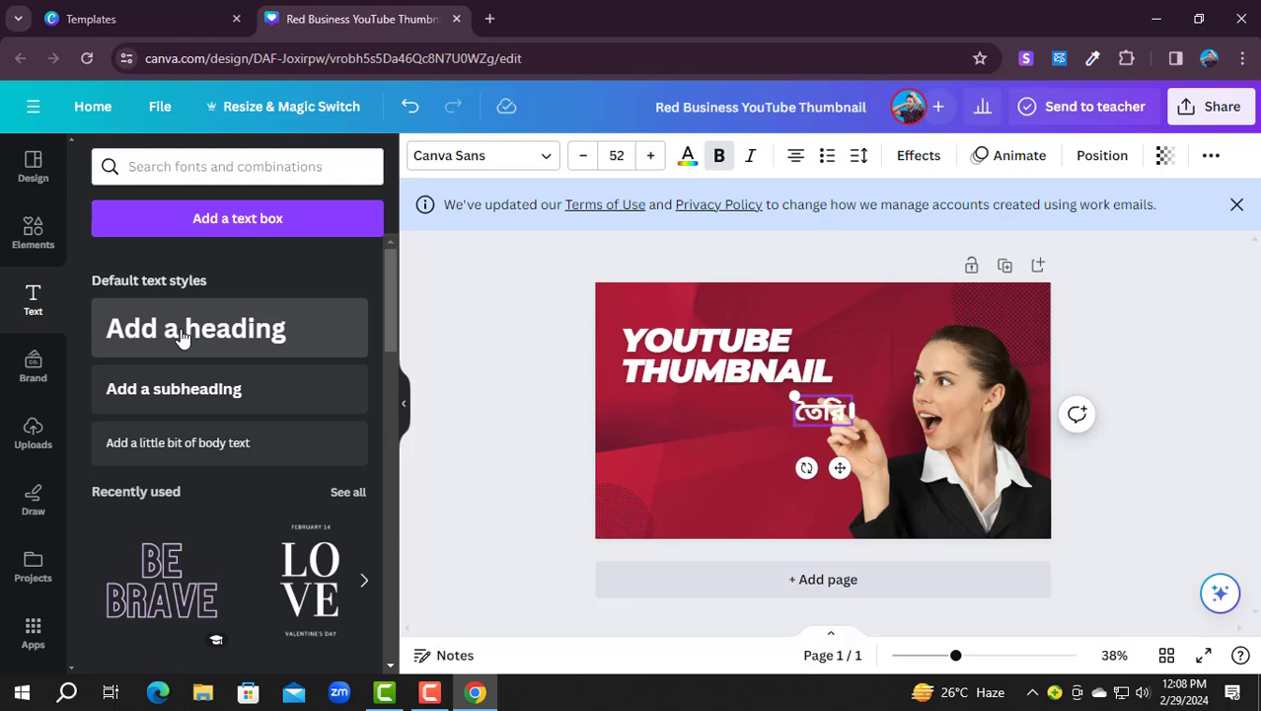
pyautogui.write(' খ')
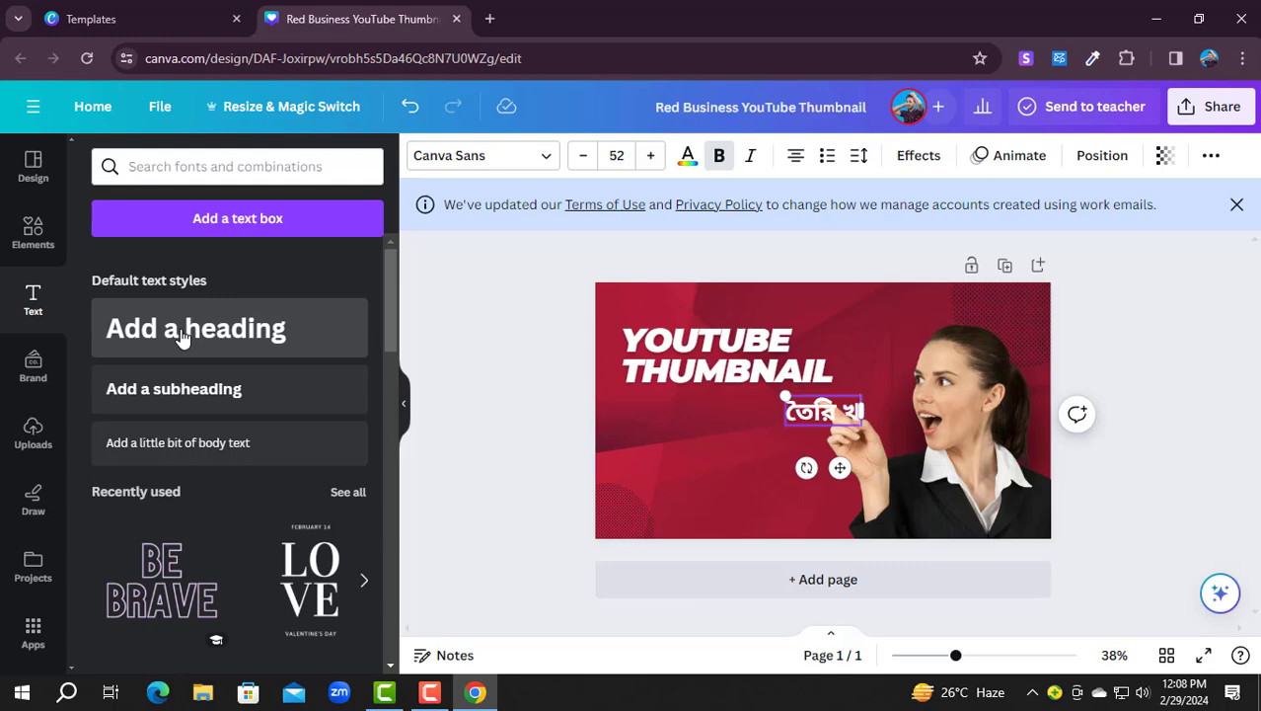
pyautogui.write('ুর')
pyautogui.write(' স')
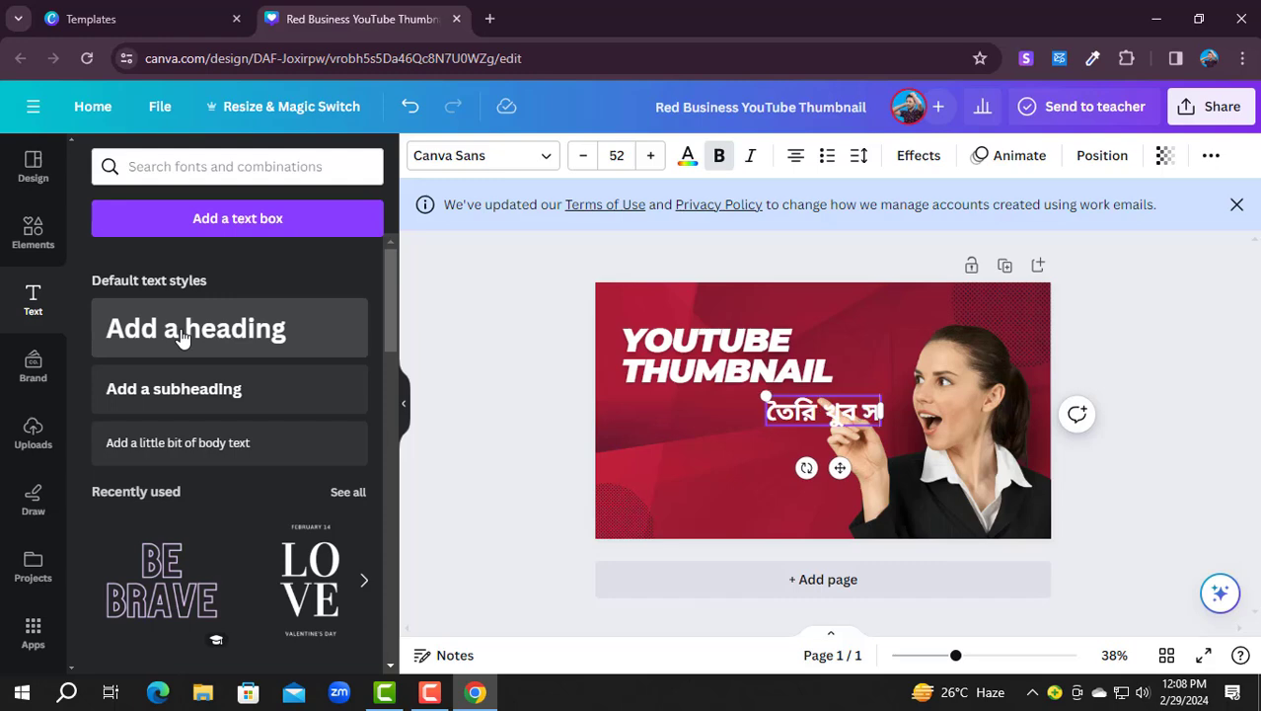
pyautogui.write('হ')
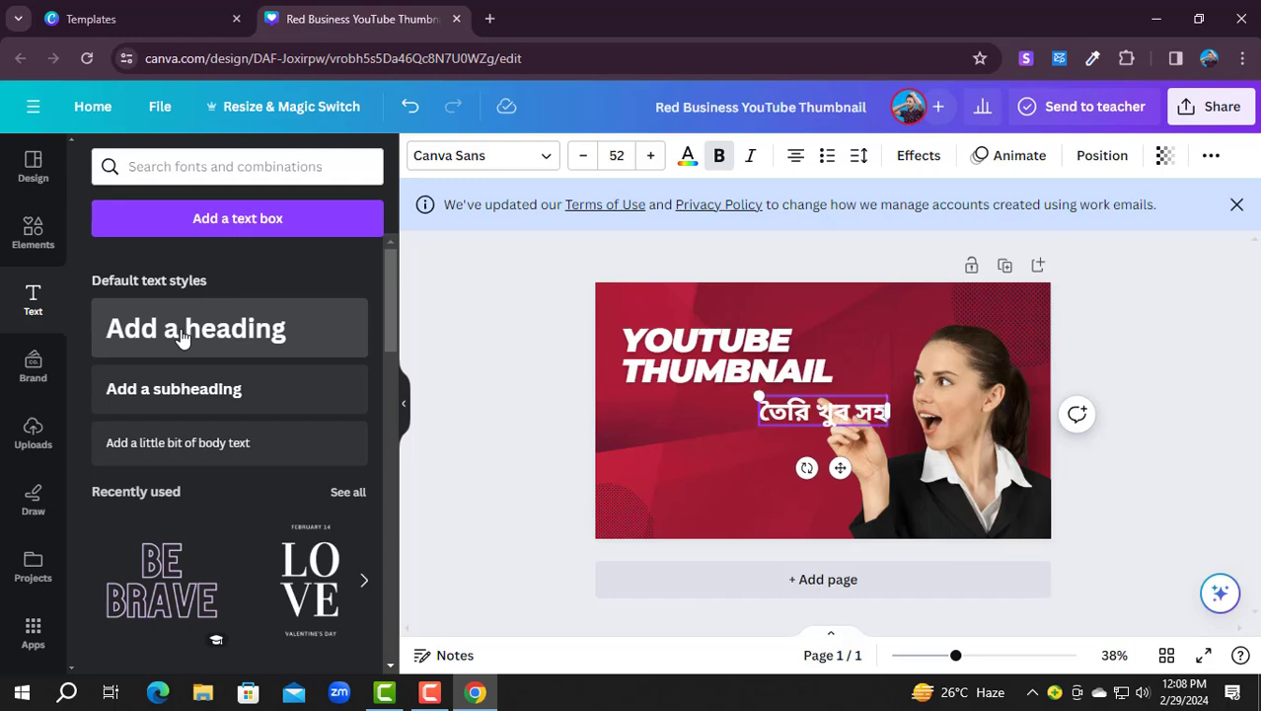
pyautogui.write('জে')
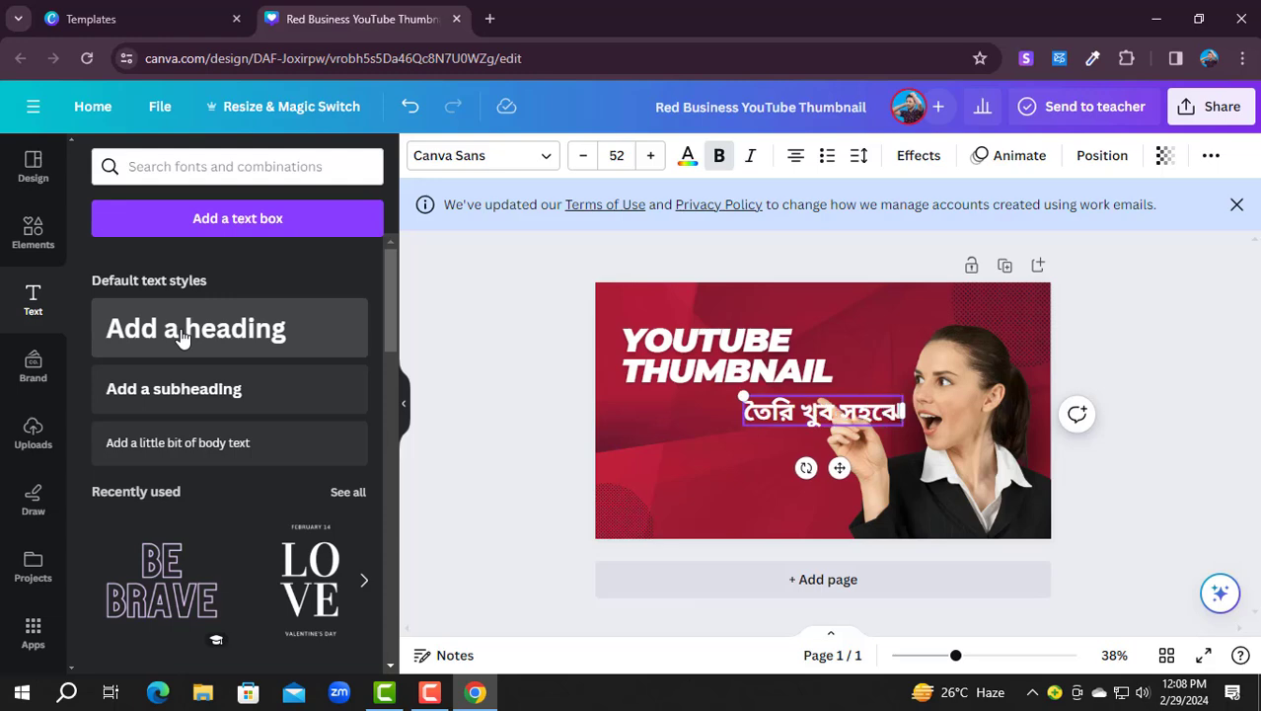
pyautogui.press('BackSpace')
pyautogui.press('BackSpace')
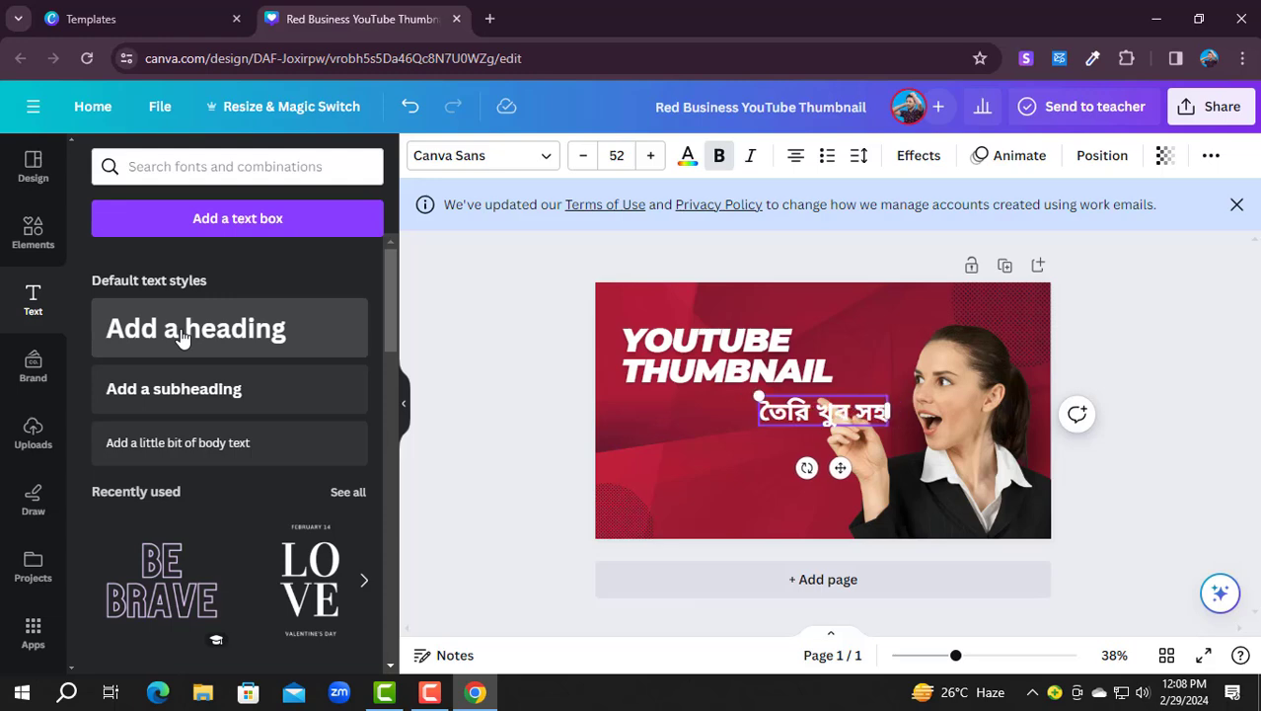
pyautogui.write('জে')
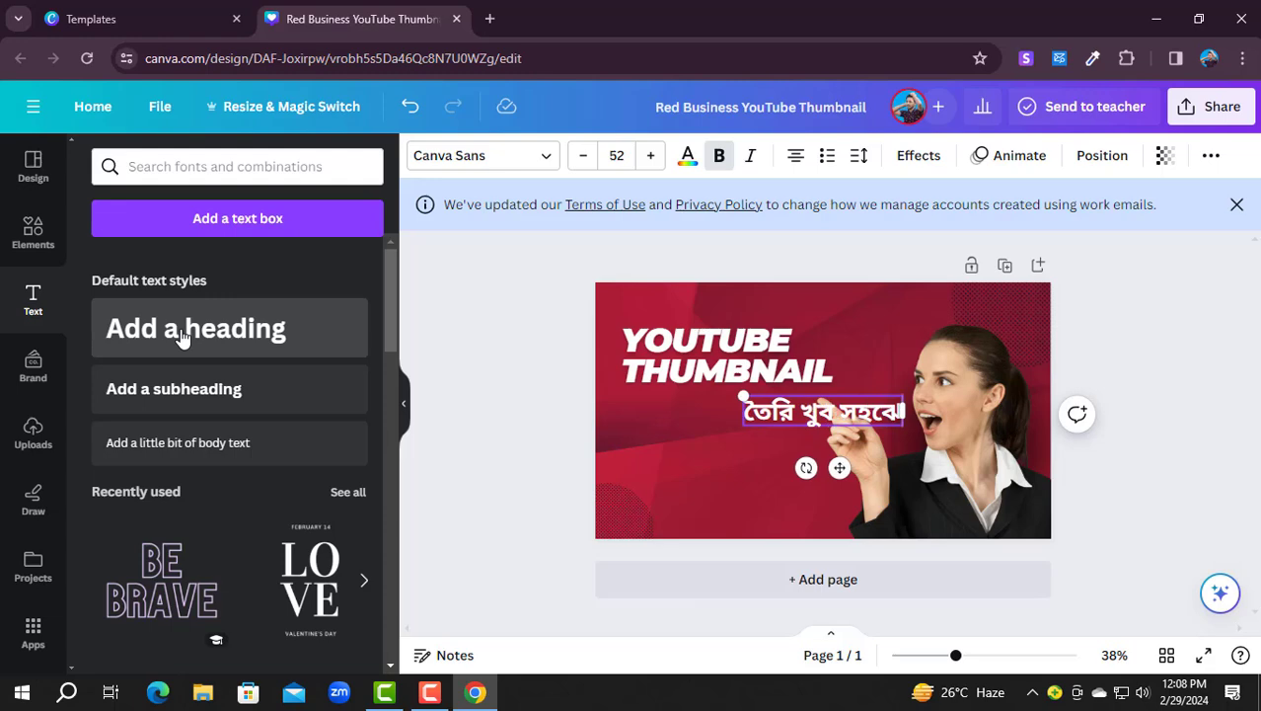
pyautogui.press('BackSpace')
pyautogui.press('BackSpace')
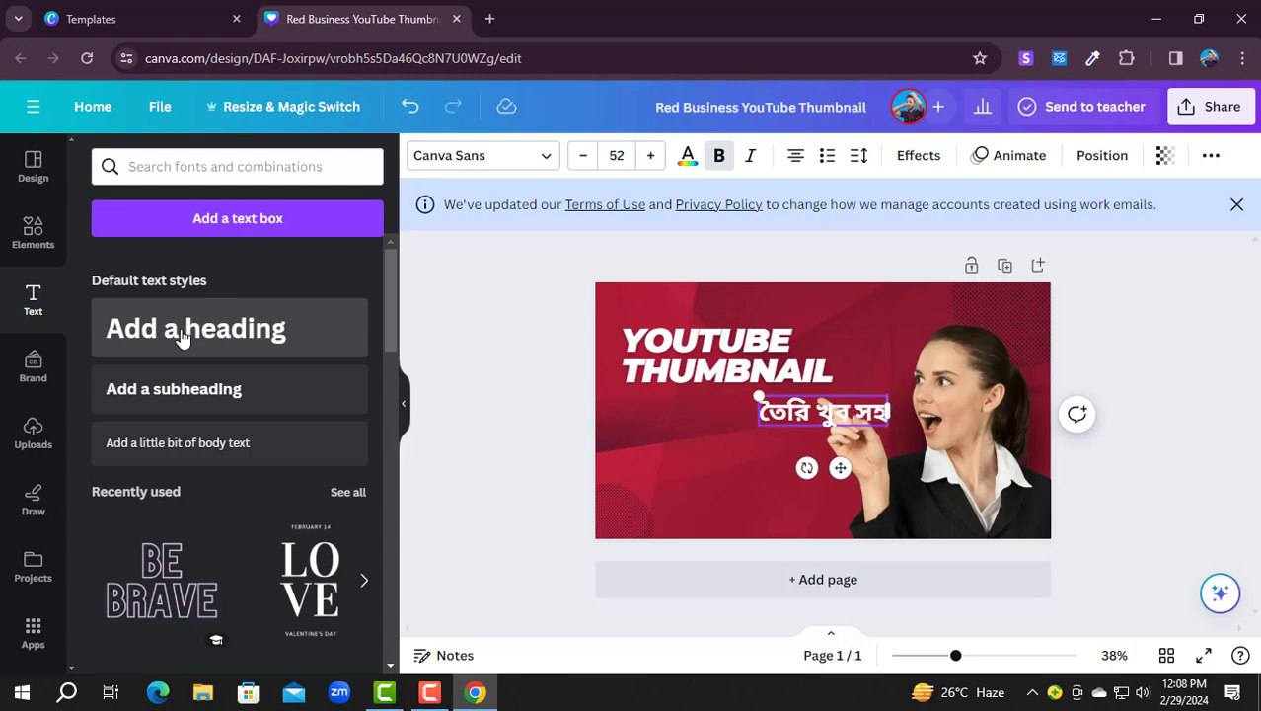
pyautogui.write('জে')
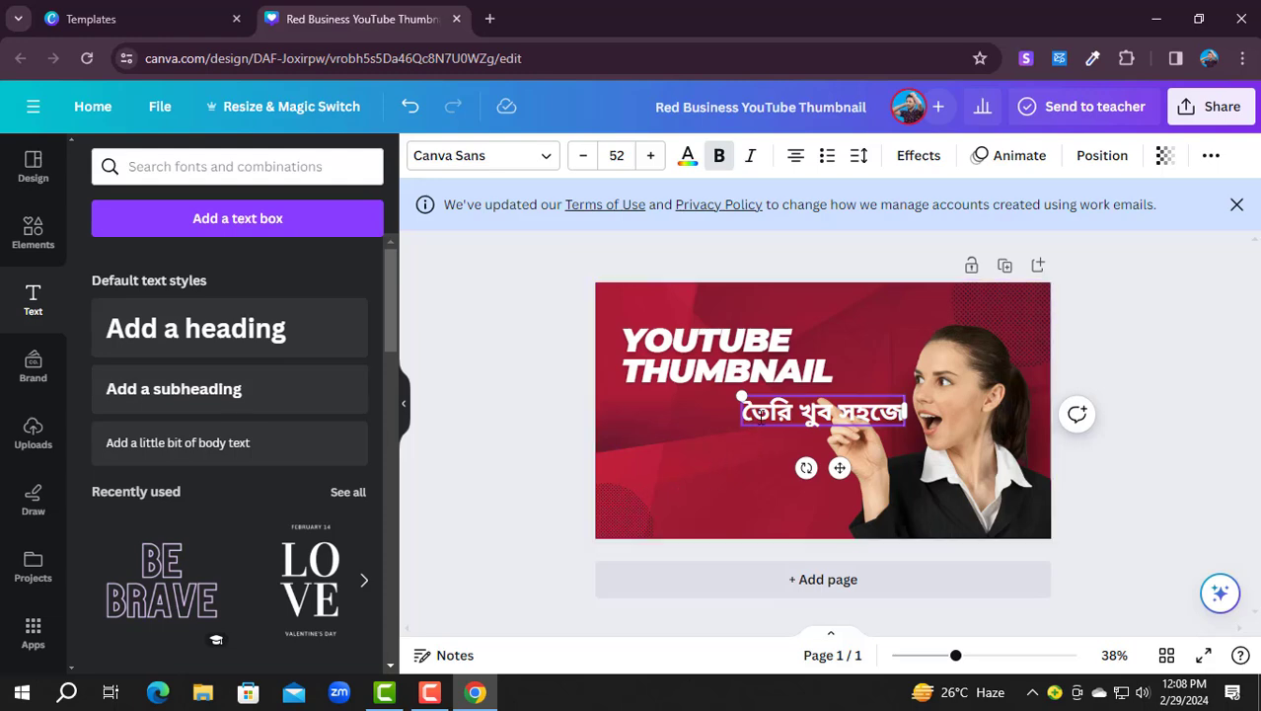
# Step: Position the Bengali heading below the "YOUTUBE THUMBNAIL" headline, shift the headline slightly toward the woman, and align their left edges
pyautogui.moveTo(837, 464); pyautogui.dragTo(746, 484)
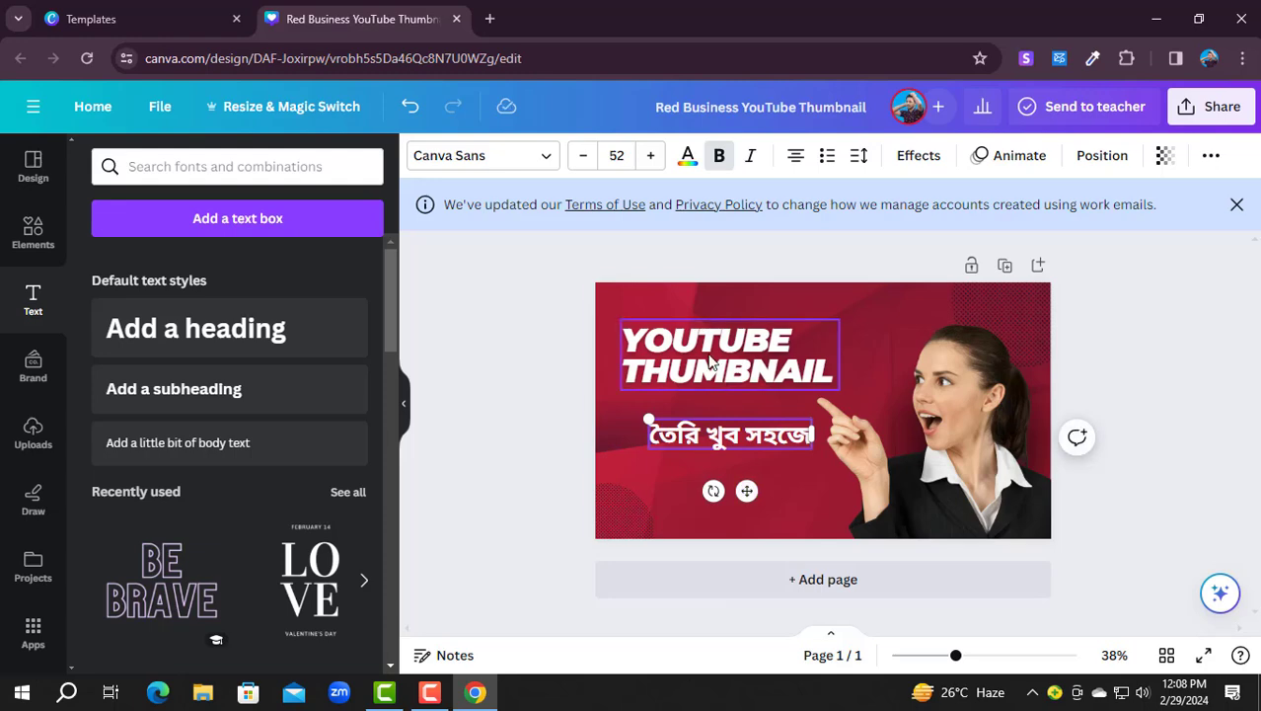
pyautogui.moveTo(713, 357); pyautogui.dragTo(759, 363)
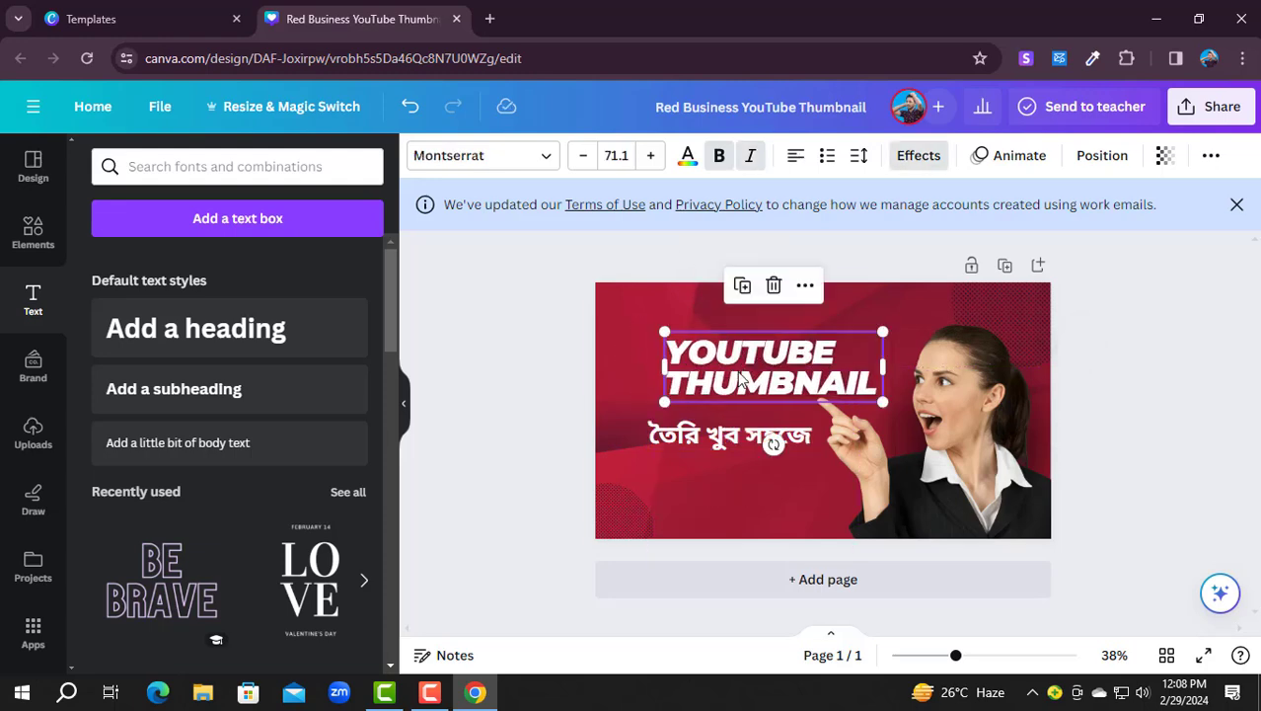
pyautogui.moveTo(731, 436); pyautogui.dragTo(748, 436)
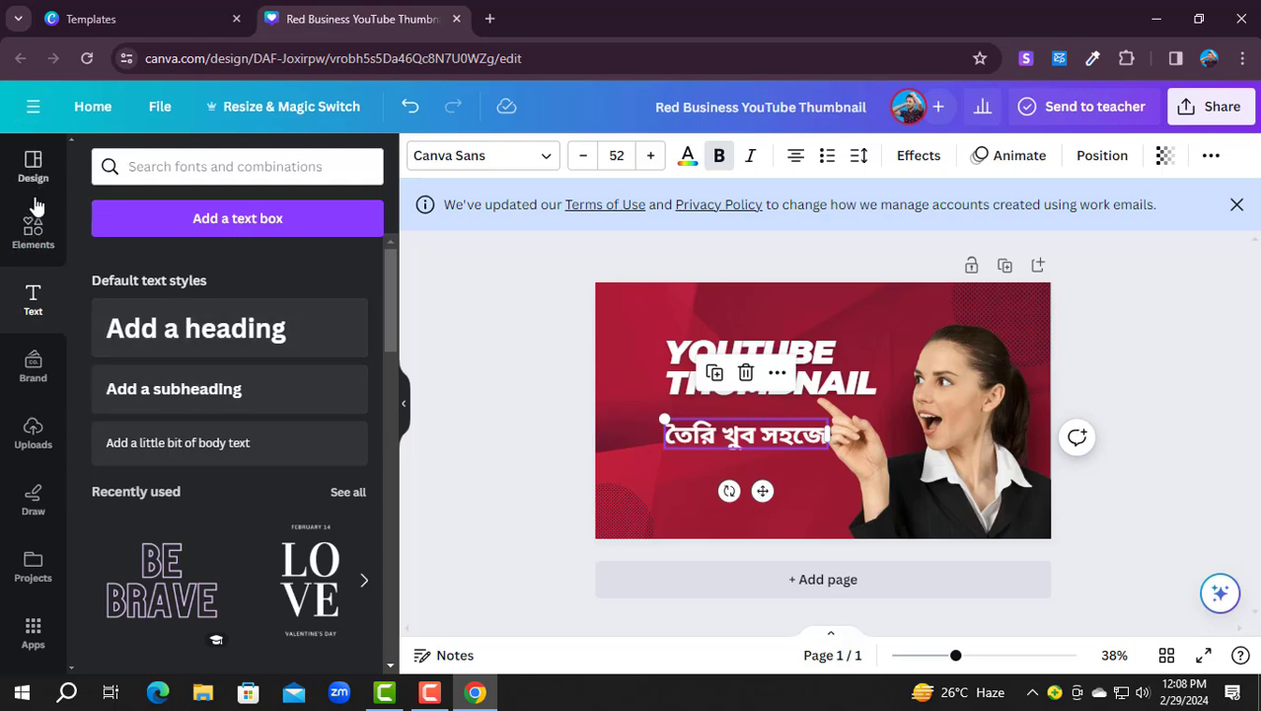
# Step: Open the Elements library and start a new element search
pyautogui.click(32, 237)
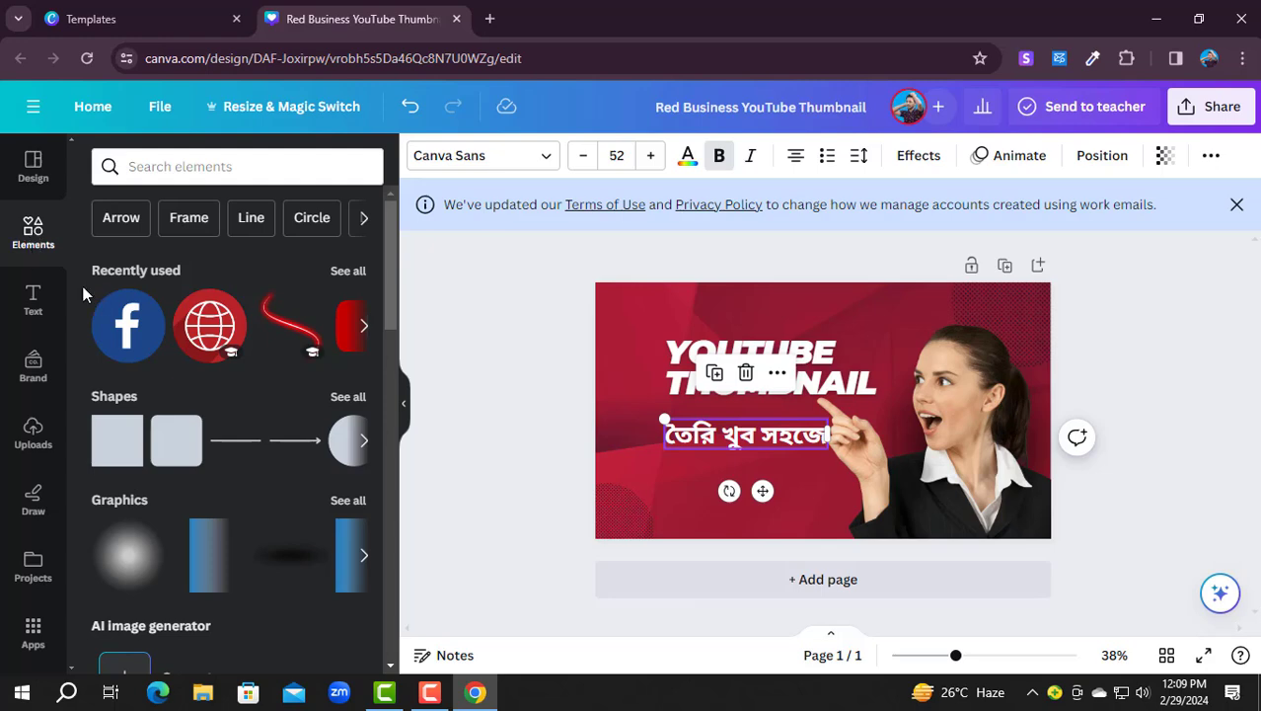
pyautogui.click(132, 167)
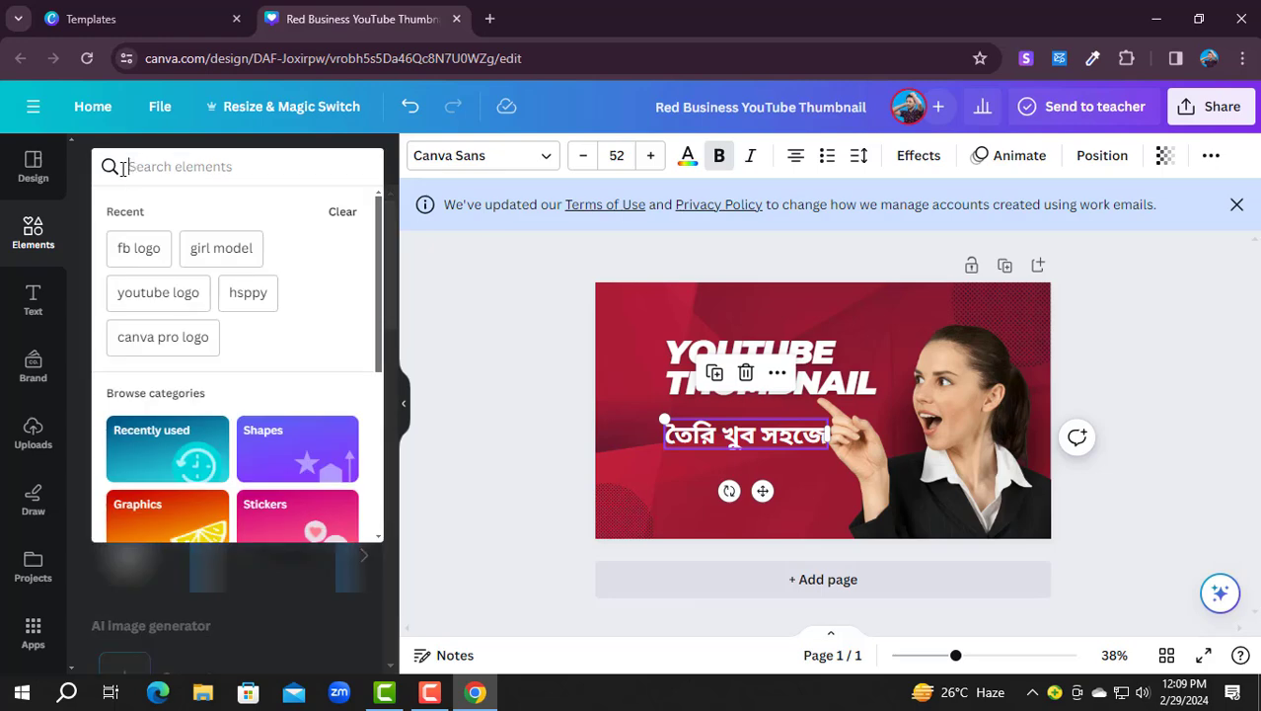
pyautogui.write('চগজ')
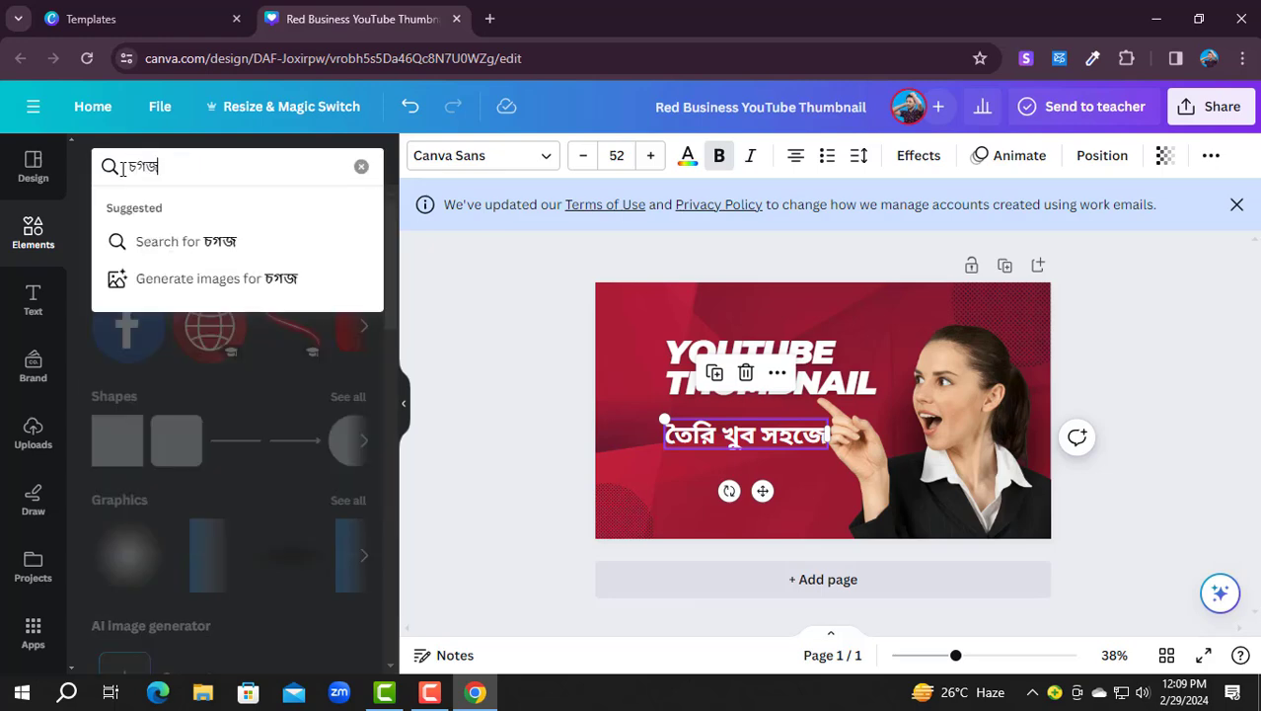
pyautogui.write('নটজনড')
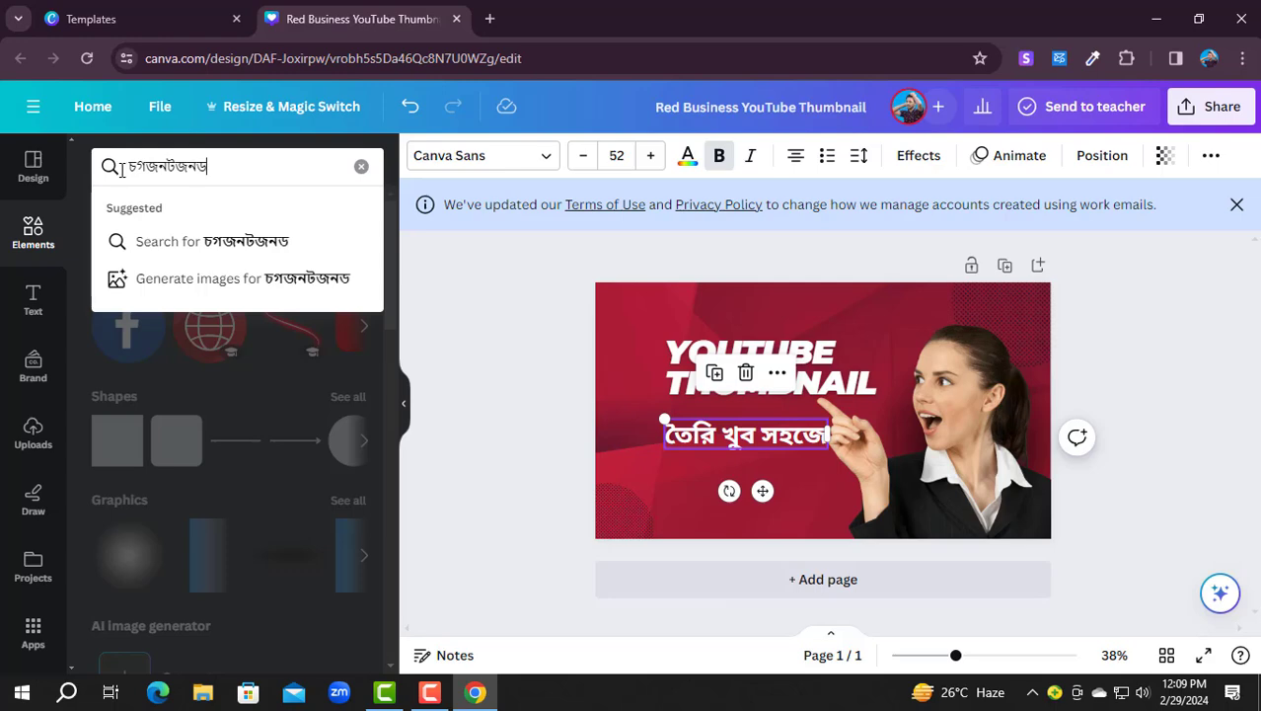
pyautogui.press('BackSpace')
pyautogui.press('BackSpace')
pyautogui.press('BackSpace')
pyautogui.press('BackSpace')
pyautogui.press('BackSpace')
pyautogui.press('BackSpace')
pyautogui.press('BackSpace')
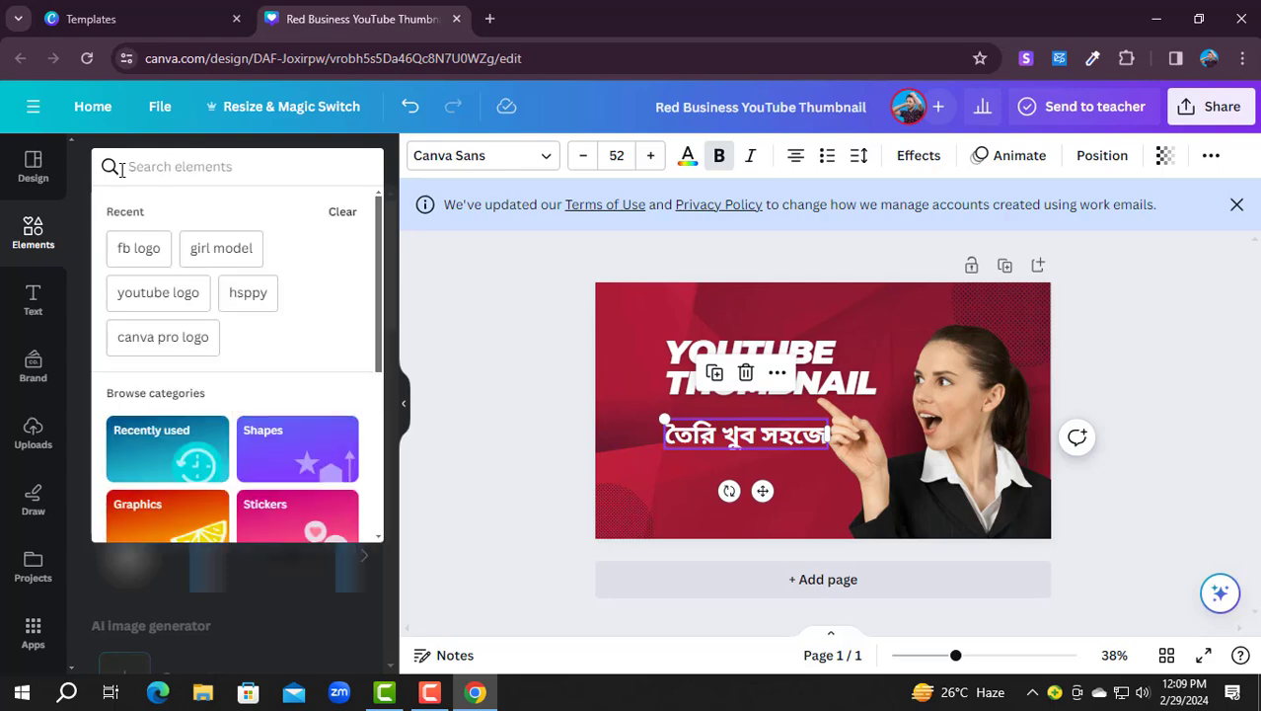
# Step: Search the elements library for "youtube logo" and show all matching graphics
pyautogui.write('you')
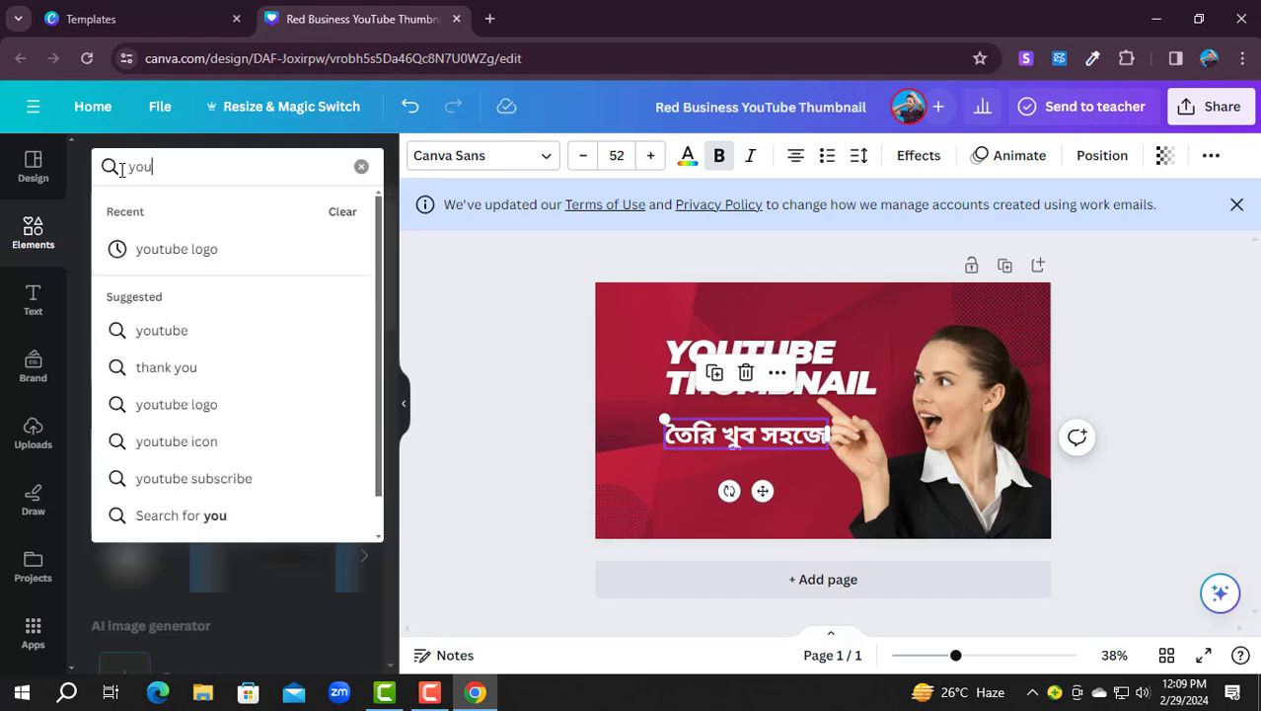
pyautogui.write('tub')
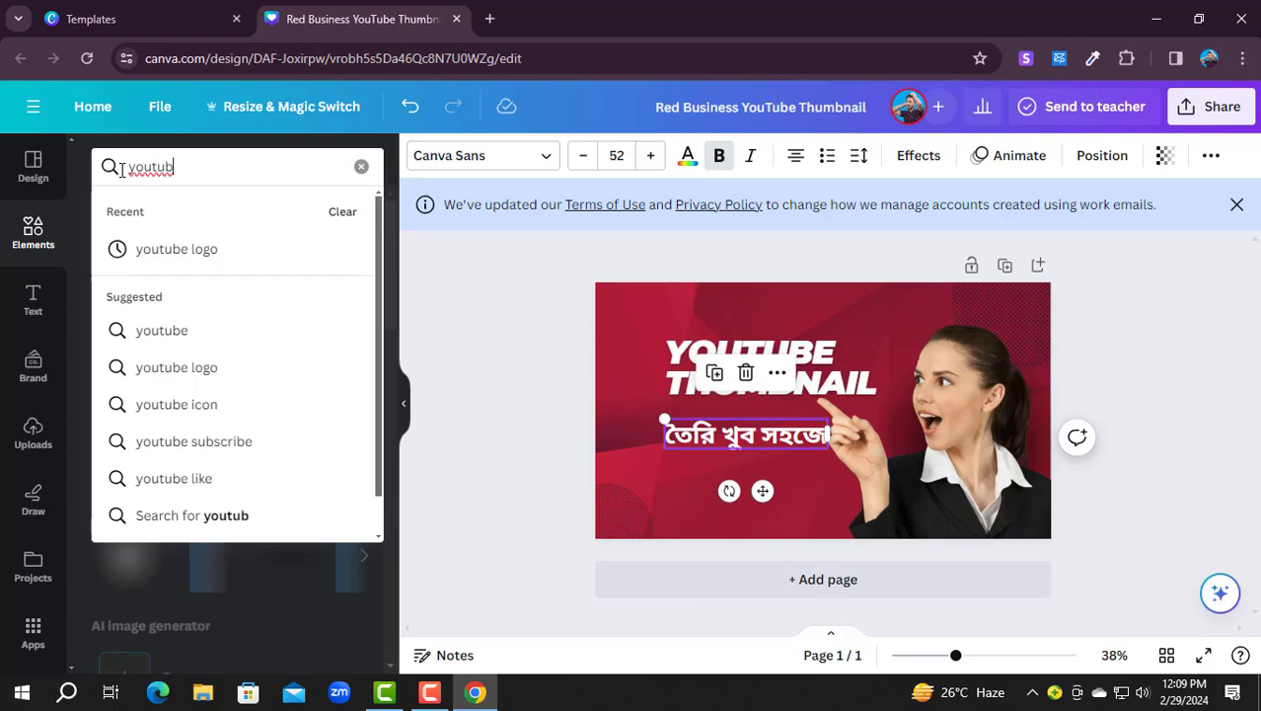
pyautogui.write('e lo')
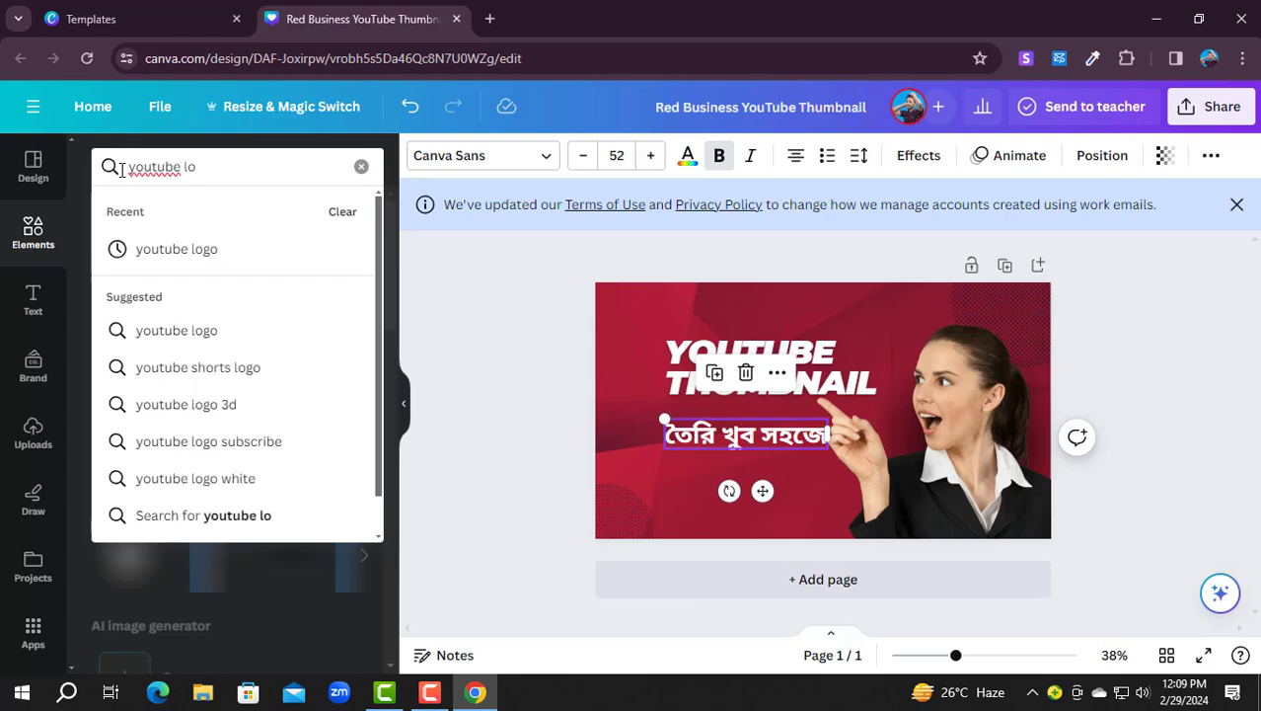
pyautogui.write('go')
pyautogui.press('Return')
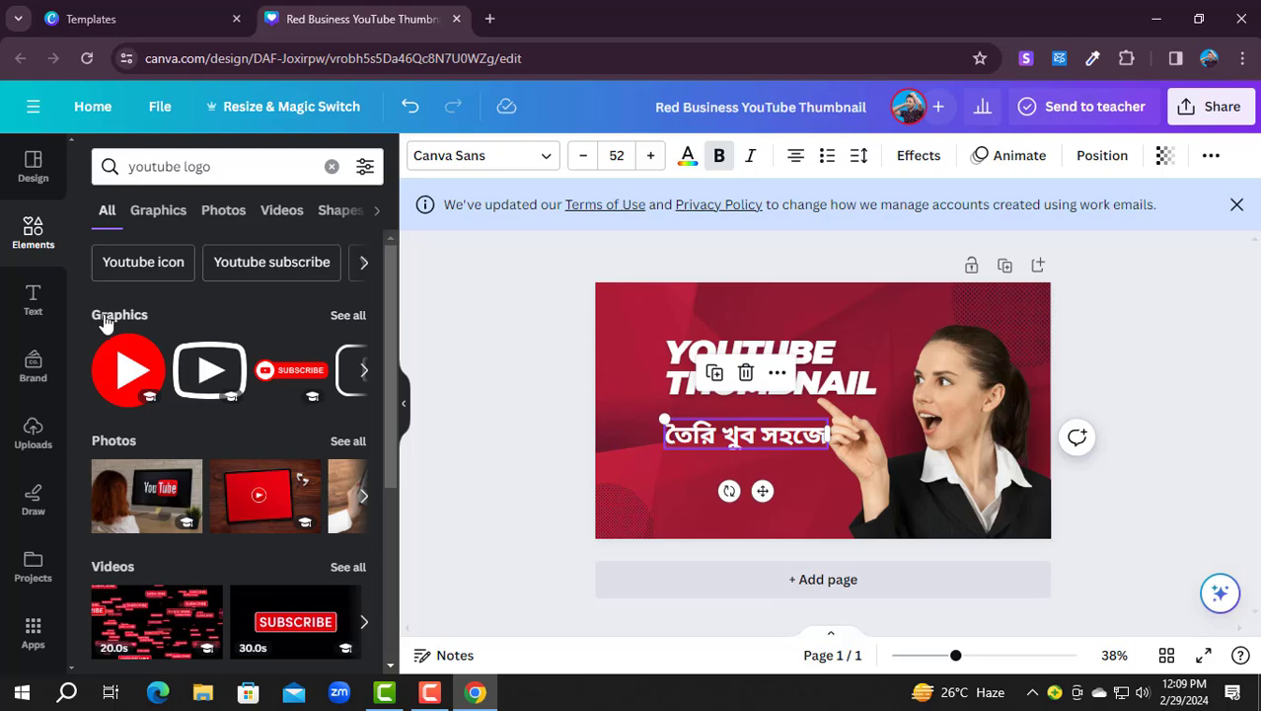
pyautogui.click(348, 316)
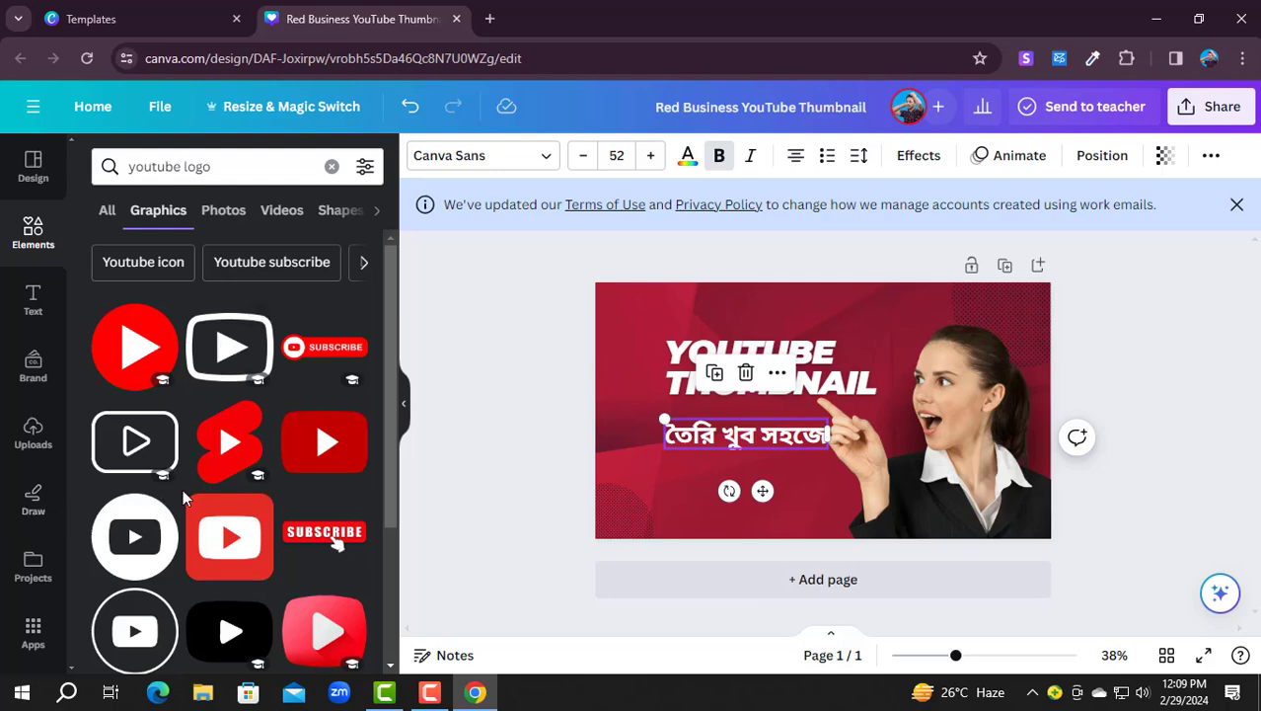
# Step: Add the dark red rounded YouTube play logo to the thumbnail, shrink it and place it below the Bengali heading
pyautogui.scroll(-5, 186, 494)
pyautogui.scroll(8, 196, 589)
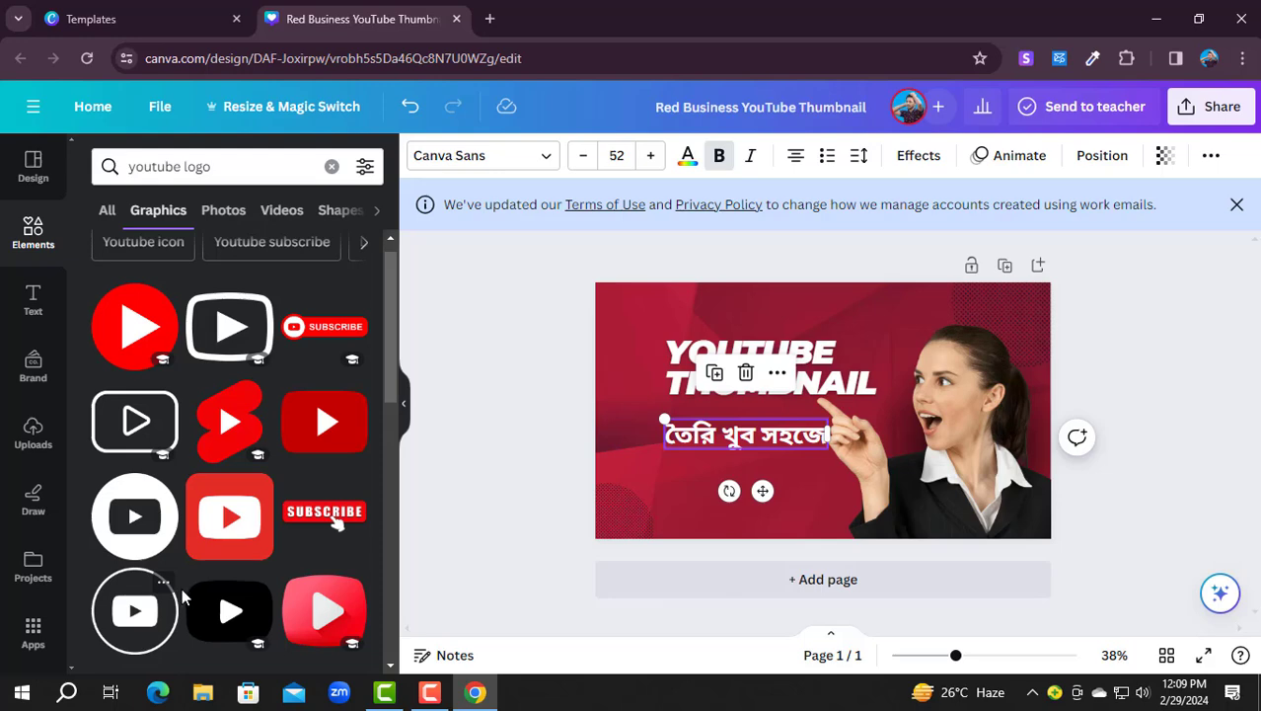
pyautogui.click(336, 397)
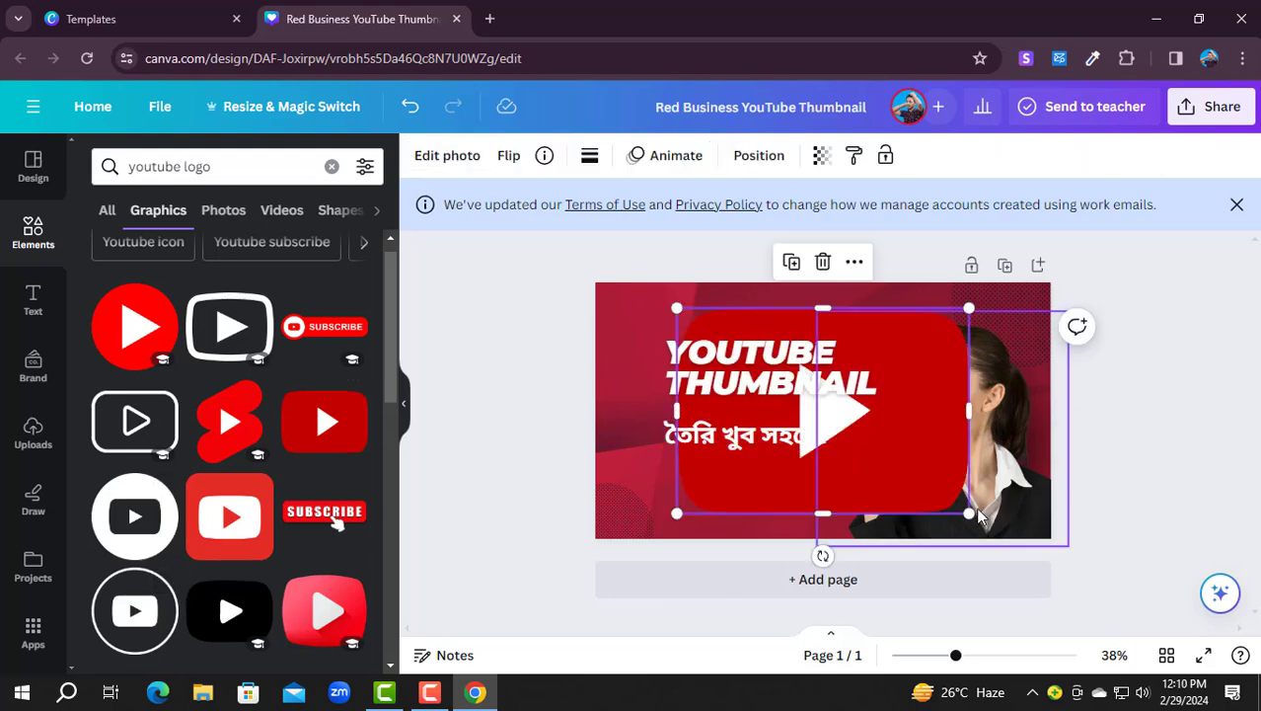
pyautogui.moveTo(968, 513); pyautogui.dragTo(736, 479)
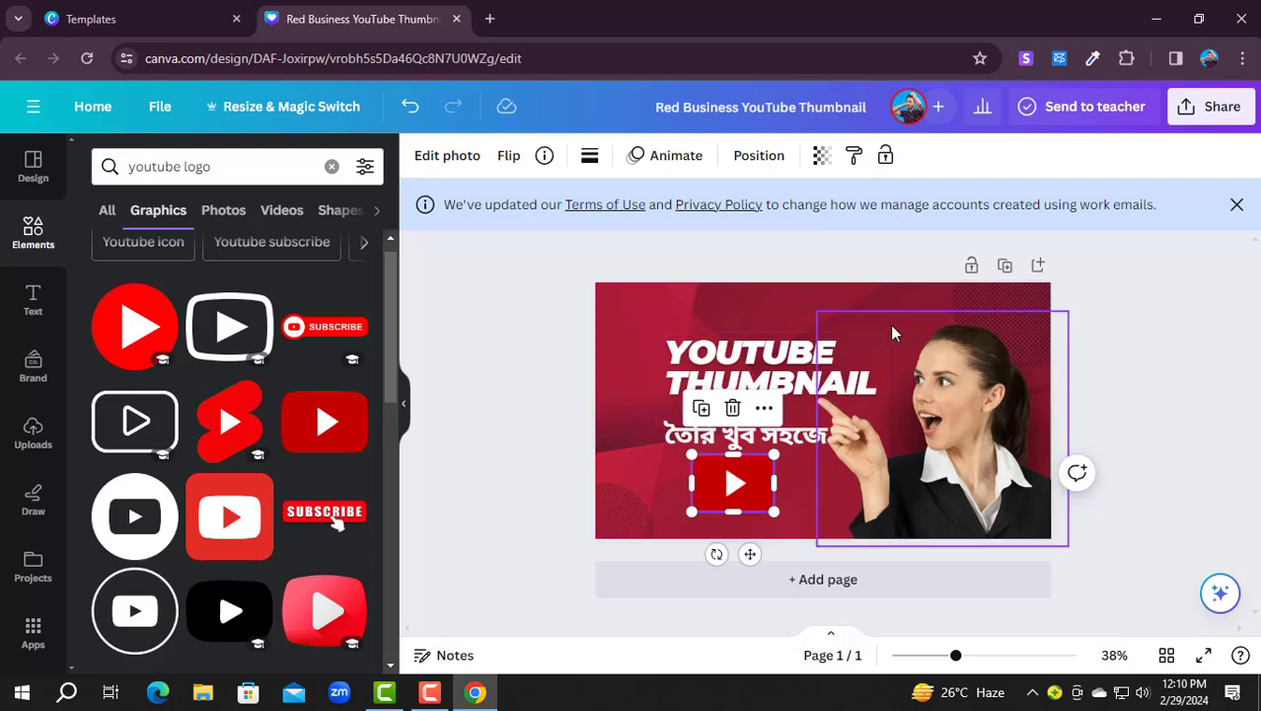
# Step: Replace the thumbnail's red background image with a custom solid medium blue
pyautogui.click(709, 309)
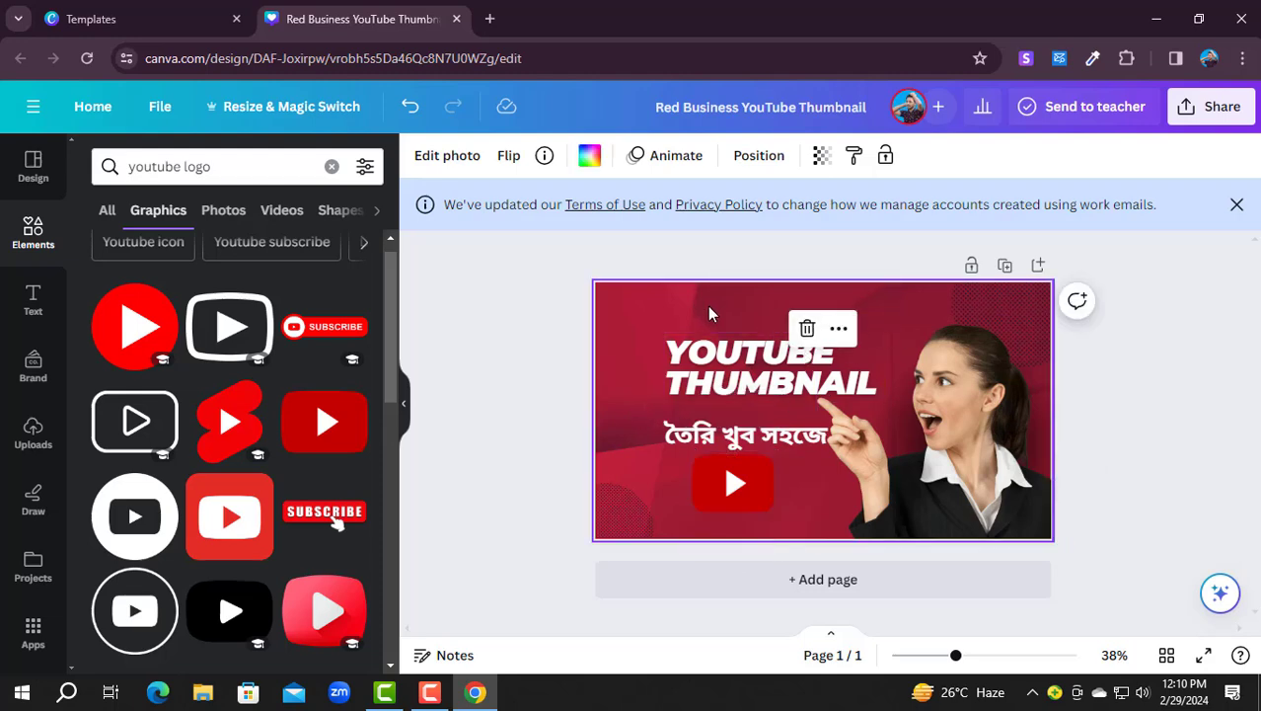
pyautogui.click(590, 158)
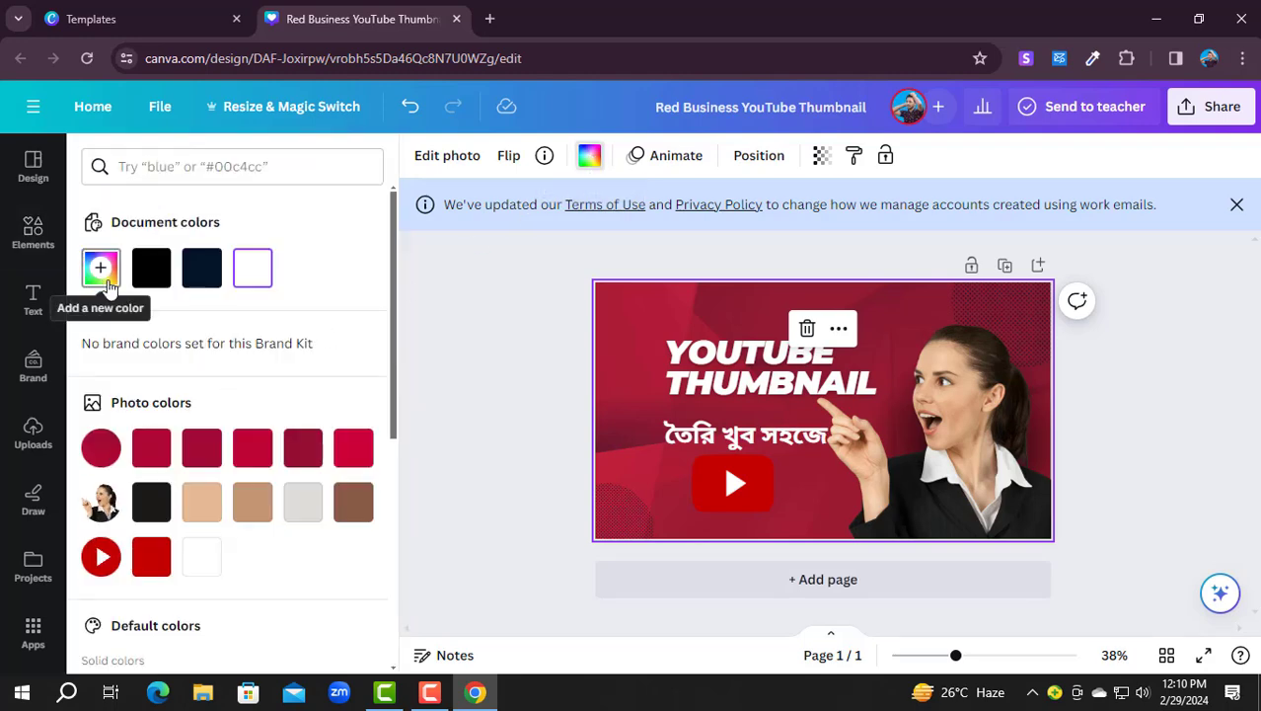
pyautogui.click(108, 282)
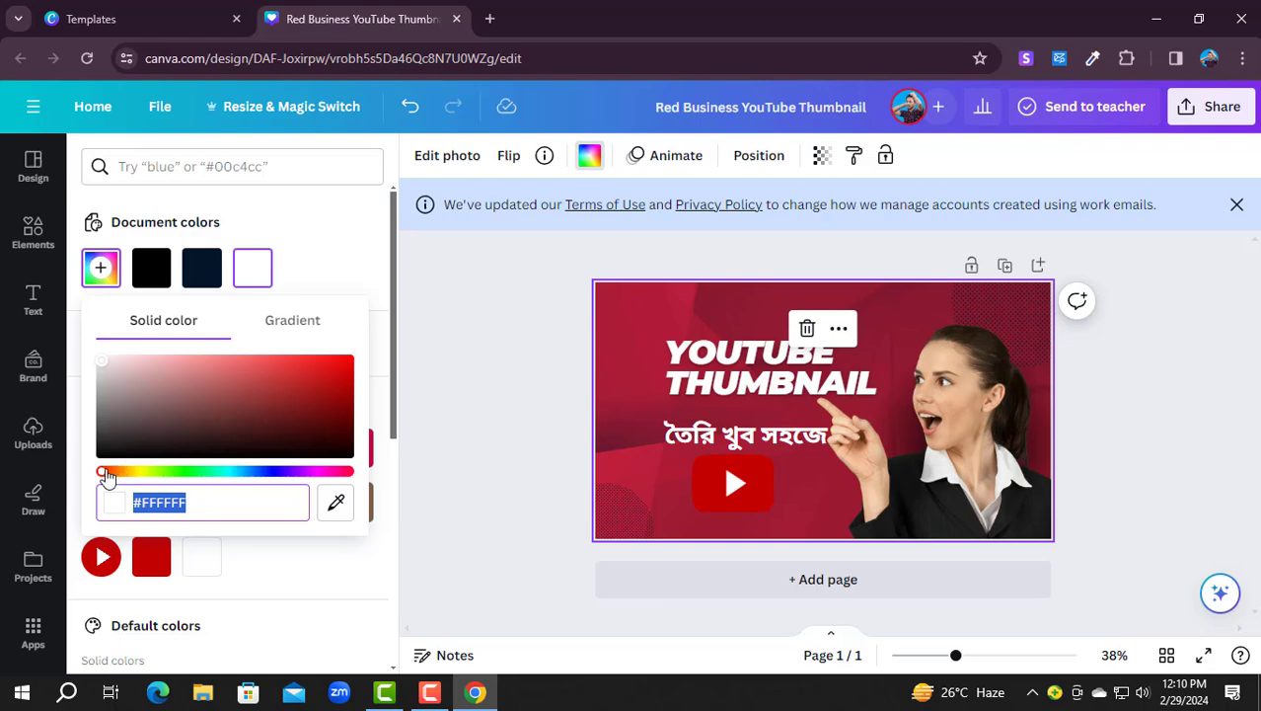
pyautogui.moveTo(108, 476); pyautogui.dragTo(249, 489)
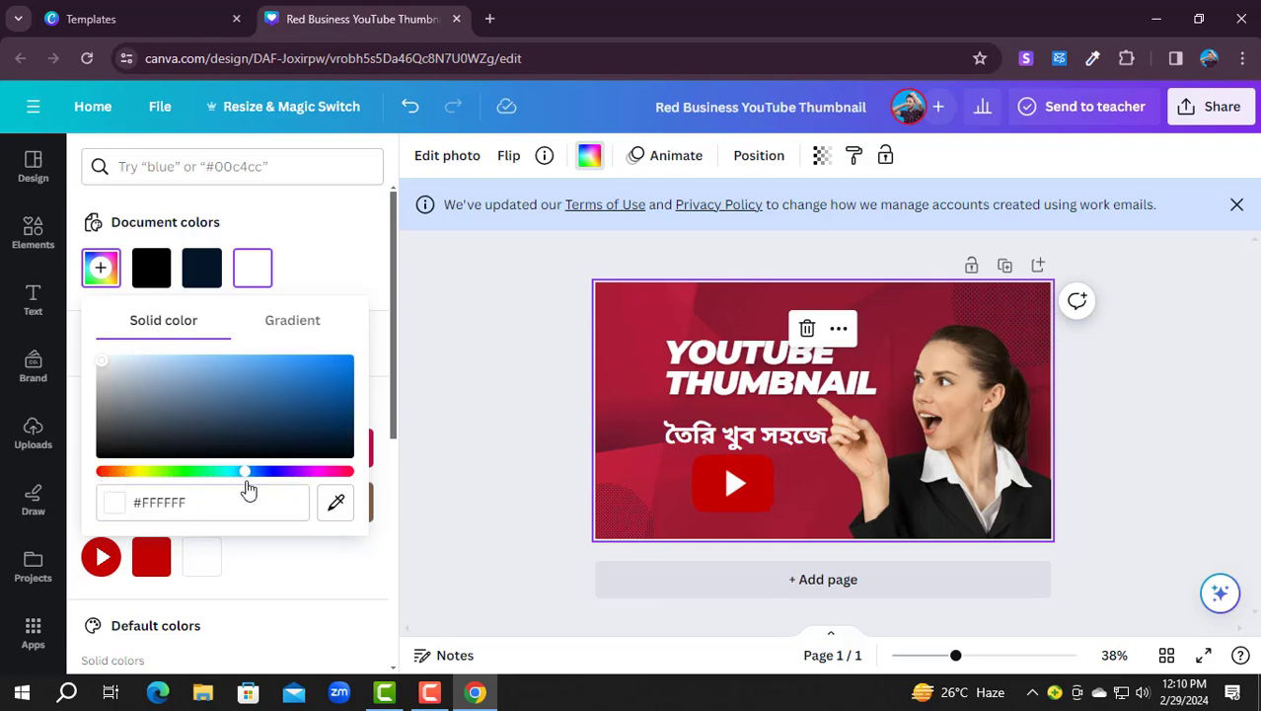
pyautogui.click(300, 375)
pyautogui.click(1178, 503)
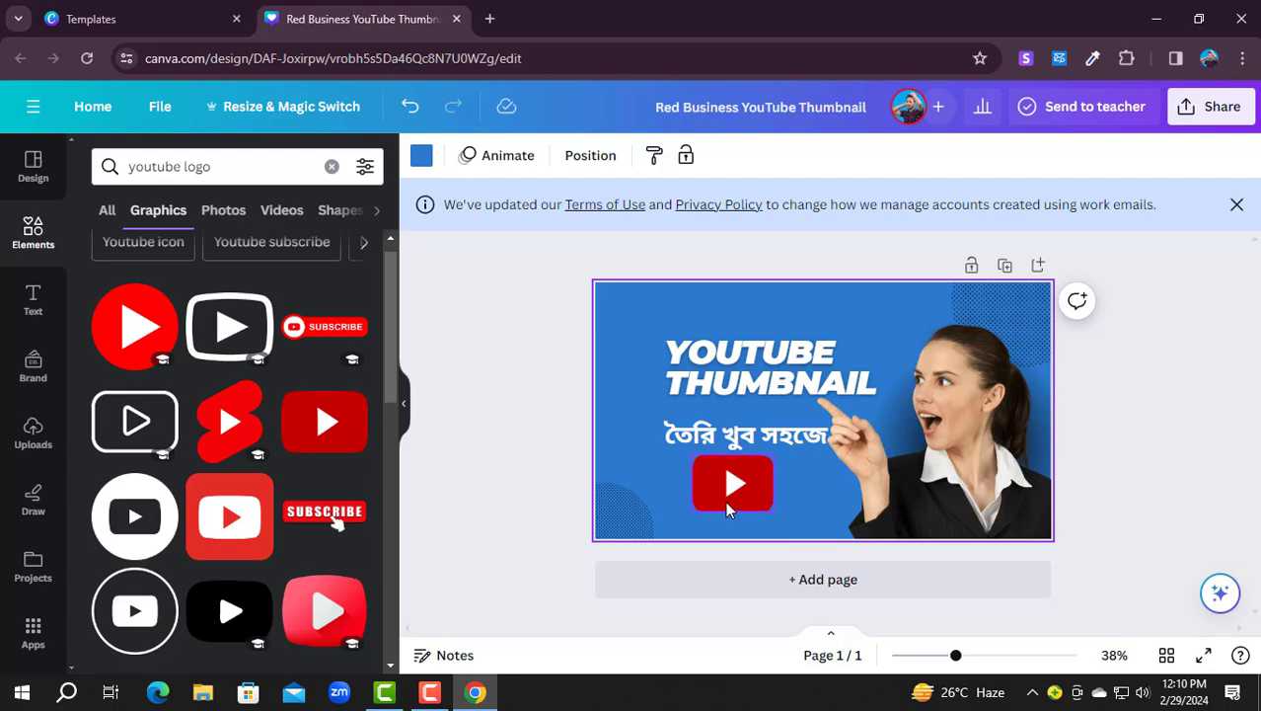
# Step: Move the YouTube logo above the headline and shift the headline and Bengali heading down to make room for it
pyautogui.moveTo(733, 484); pyautogui.dragTo(649, 316)
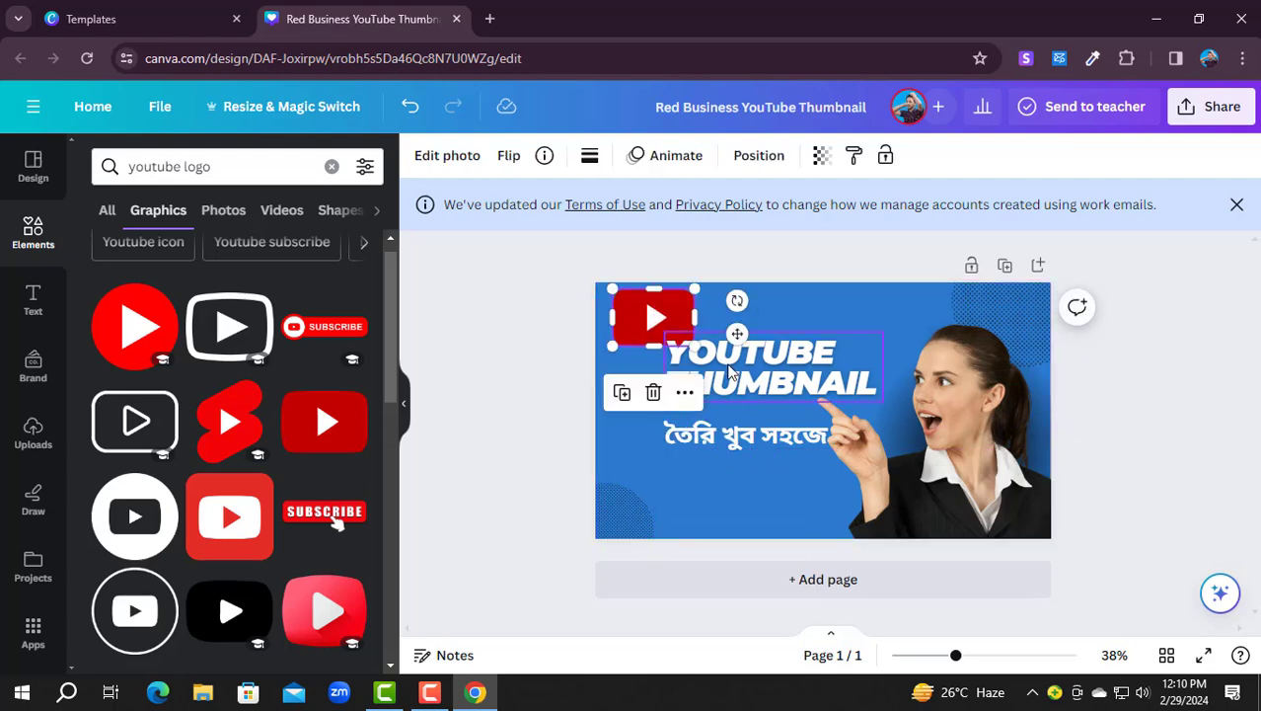
pyautogui.moveTo(734, 371); pyautogui.dragTo(725, 396)
pyautogui.moveTo(676, 338); pyautogui.dragTo(745, 340)
pyautogui.click(754, 480)
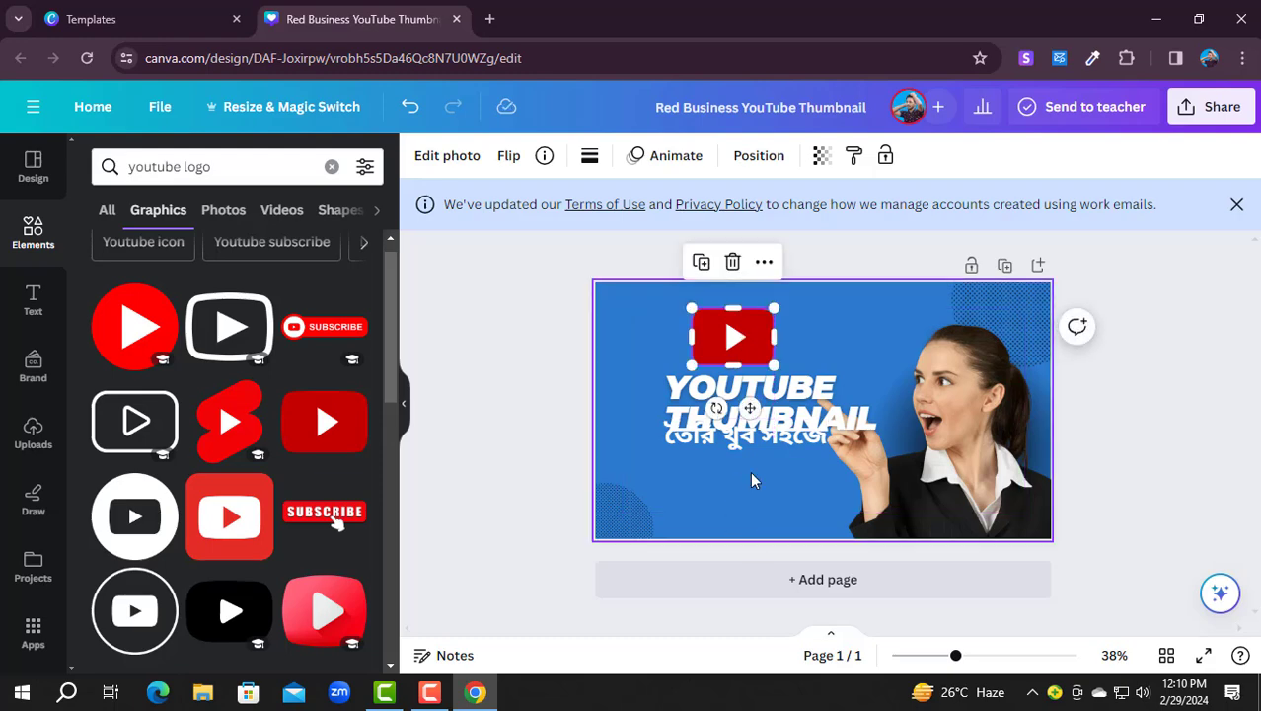
pyautogui.moveTo(728, 435); pyautogui.dragTo(728, 470)
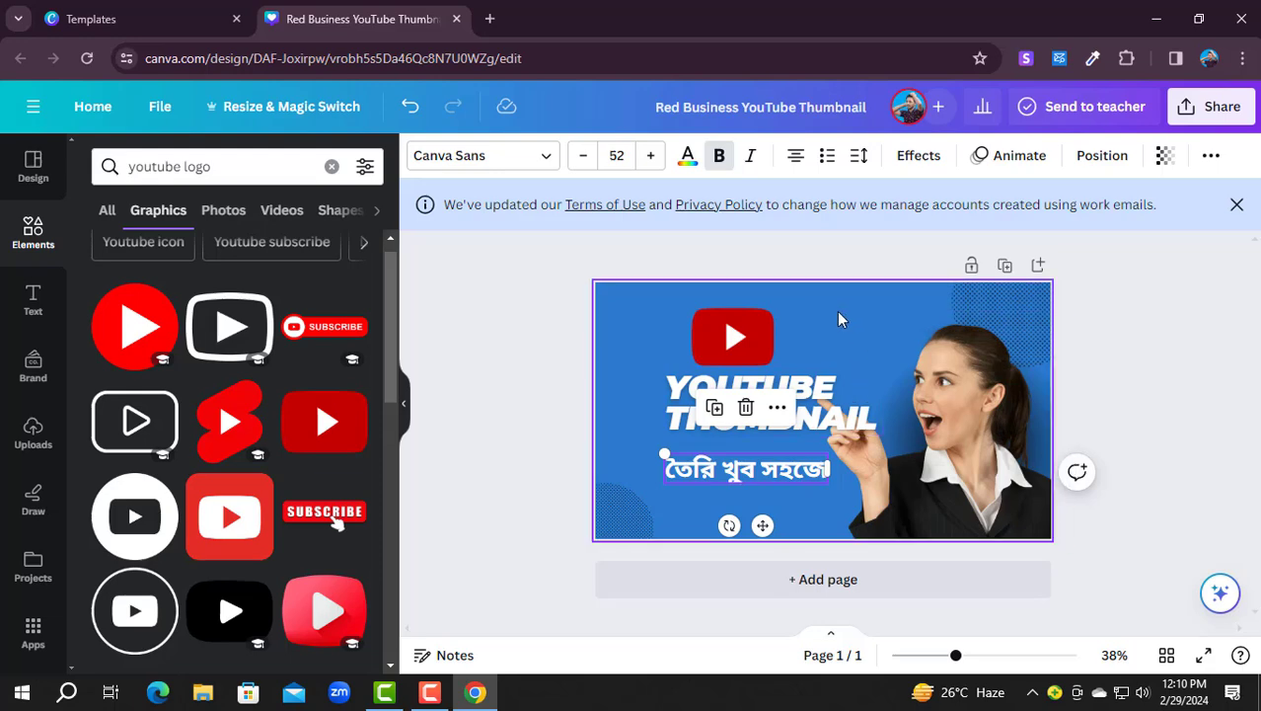
pyautogui.click(778, 319)
# Step: Shift the headline, YouTube logo and Bengali heading away from the woman, and move the woman's photo slightly up
pyautogui.moveTo(767, 399); pyautogui.dragTo(731, 400)
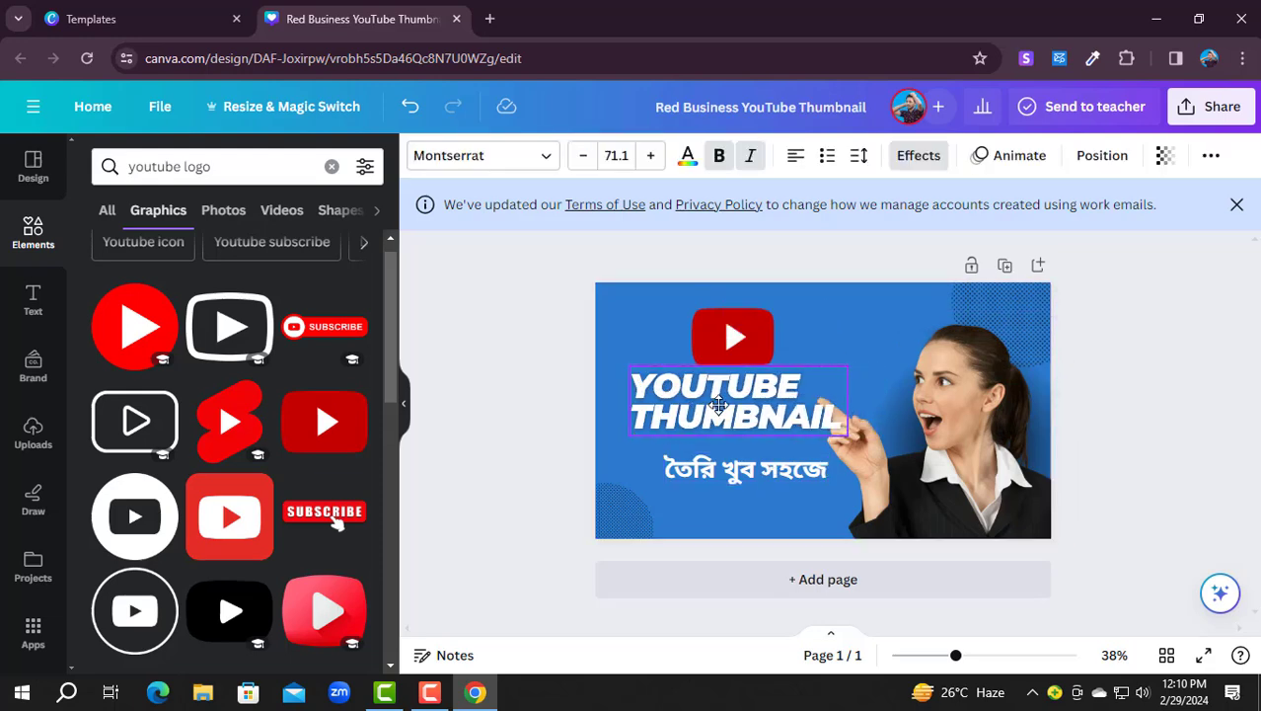
pyautogui.moveTo(733, 351)
pyautogui.mouseDown()
pyautogui.moveTo(719, 346)
pyautogui.moveTo(723, 357)
pyautogui.mouseUp()
pyautogui.click(725, 387)
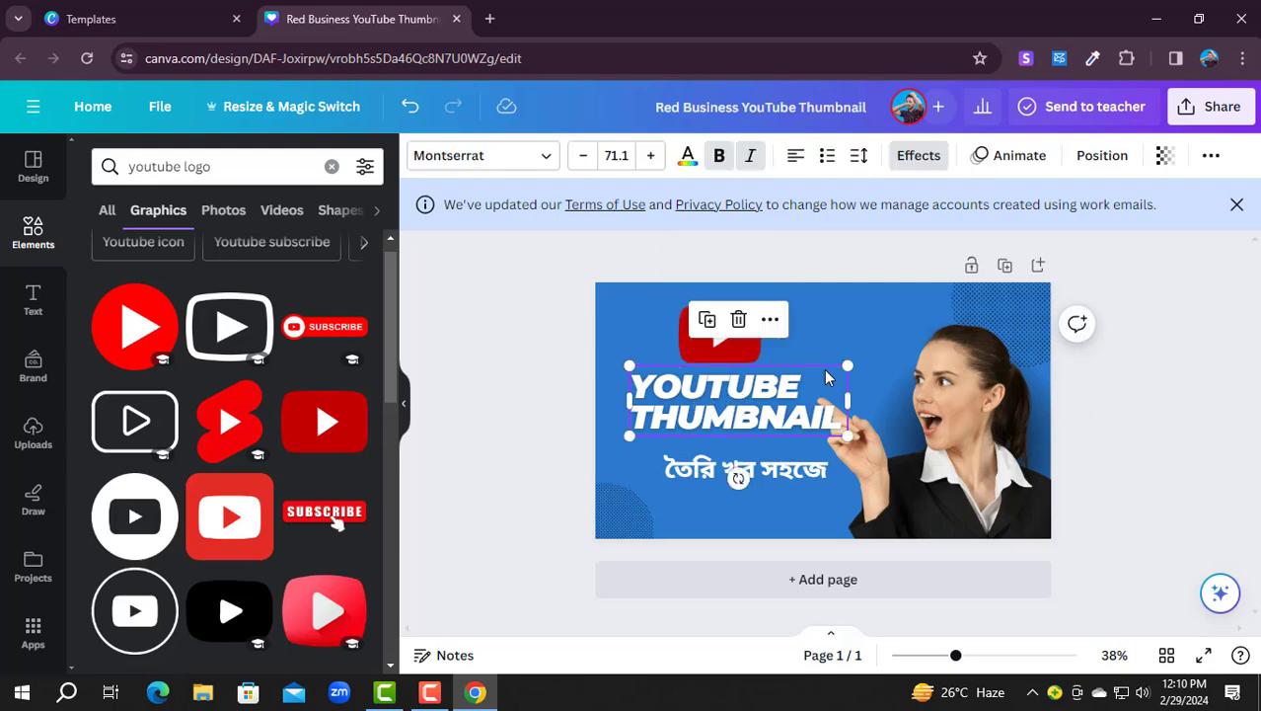
pyautogui.click(755, 513)
pyautogui.moveTo(750, 471); pyautogui.dragTo(731, 471)
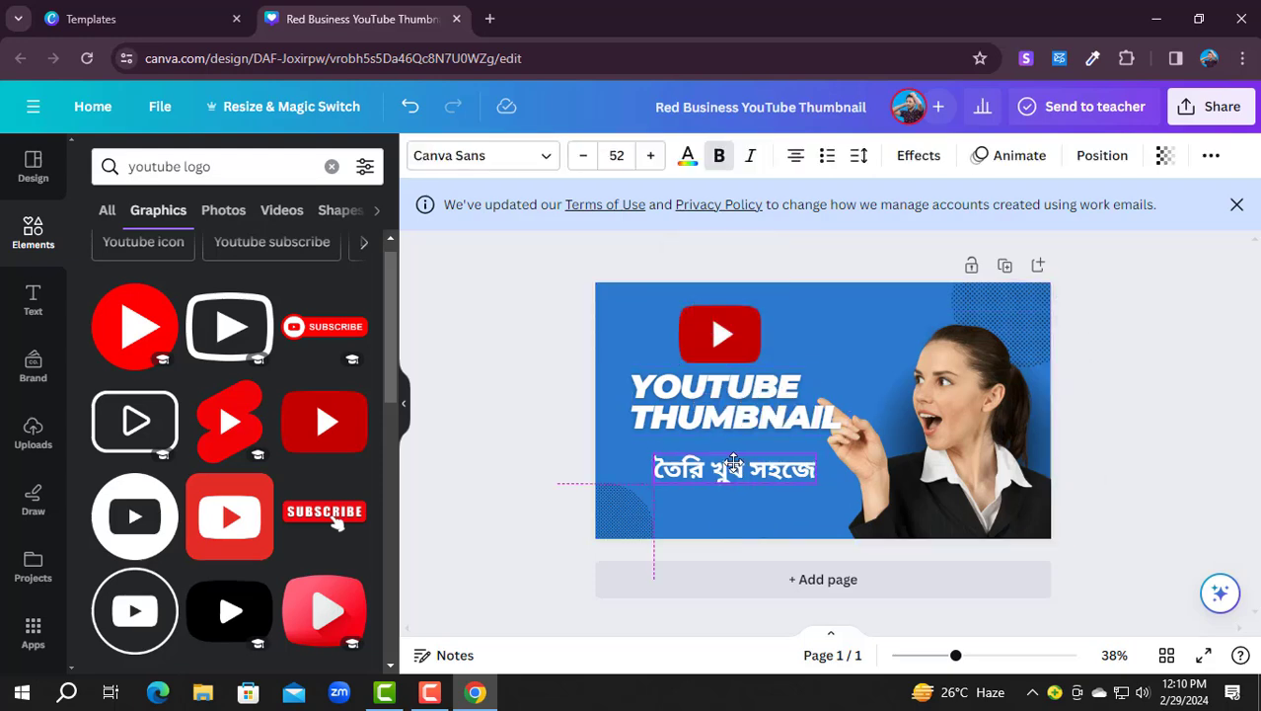
pyautogui.click(810, 515)
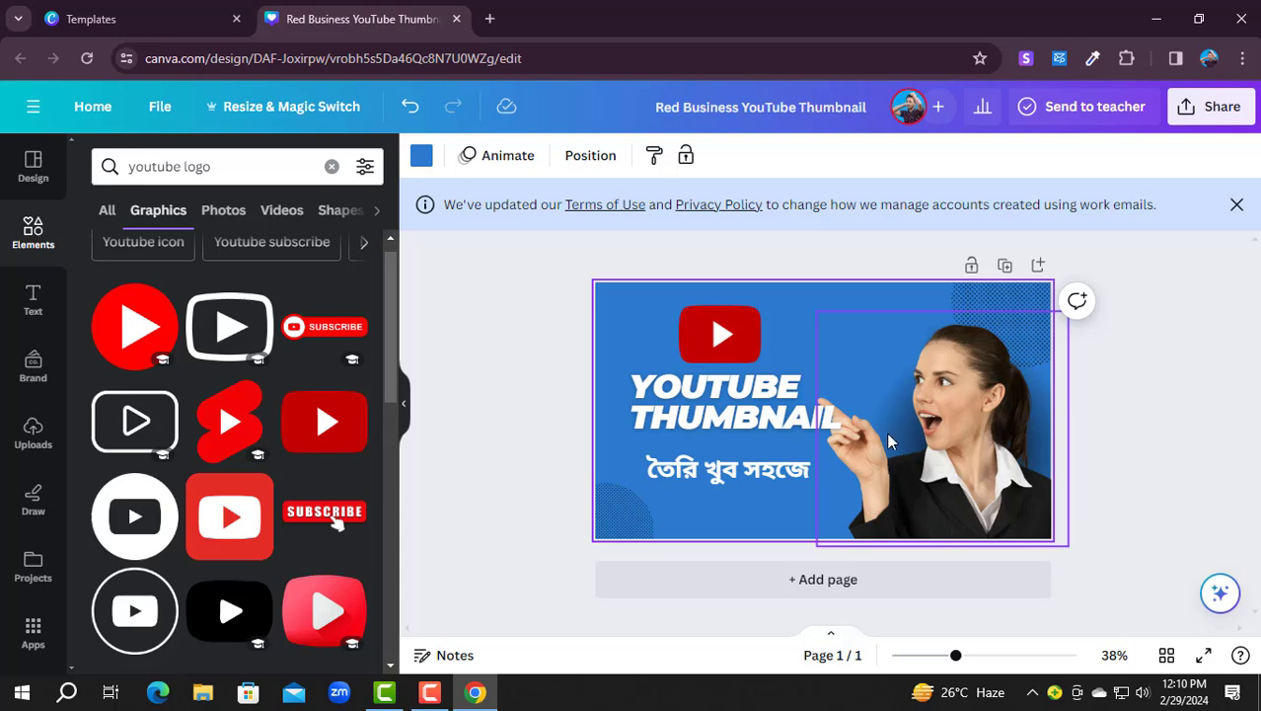
pyautogui.moveTo(898, 435)
pyautogui.mouseDown()
pyautogui.moveTo(946, 442)
pyautogui.moveTo(947, 396)
pyautogui.moveTo(897, 426)
pyautogui.moveTo(885, 414)
pyautogui.moveTo(904, 417)
pyautogui.mouseUp()
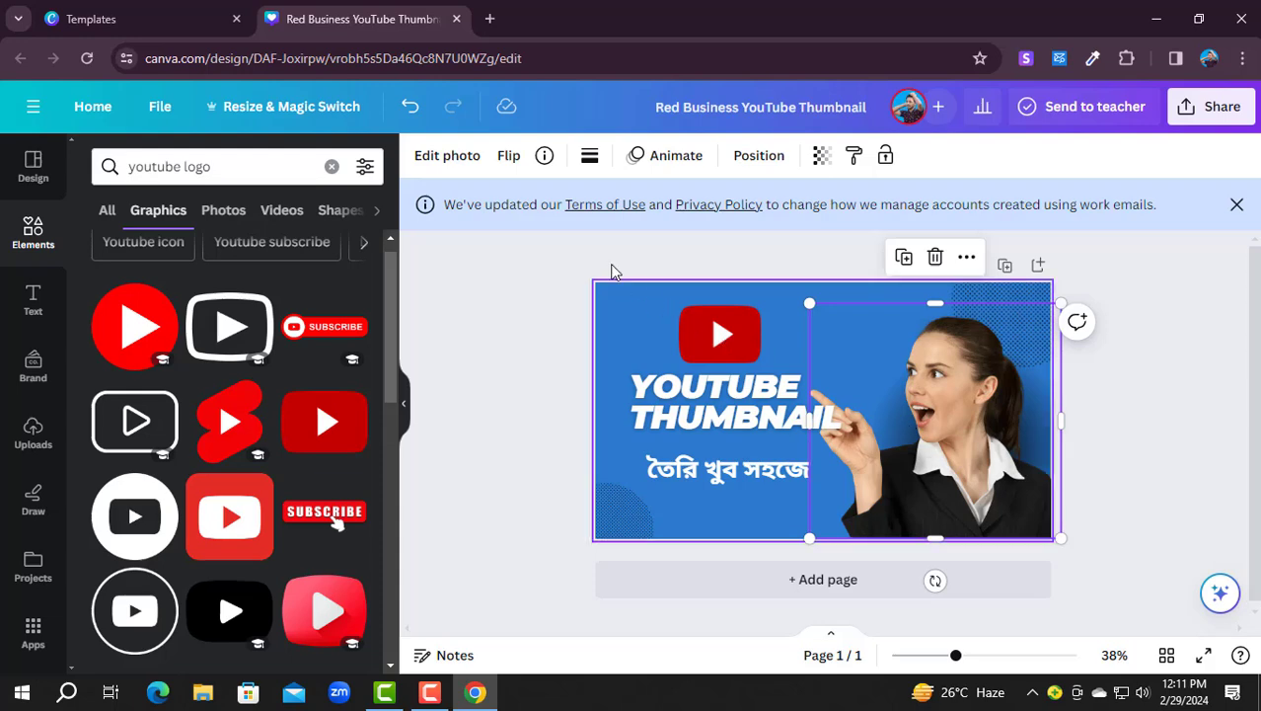
# Step: Open the remove.bg website in a new browser tab by searching for "remove bg"
pyautogui.click(491, 19)
pyautogui.click(360, 58)
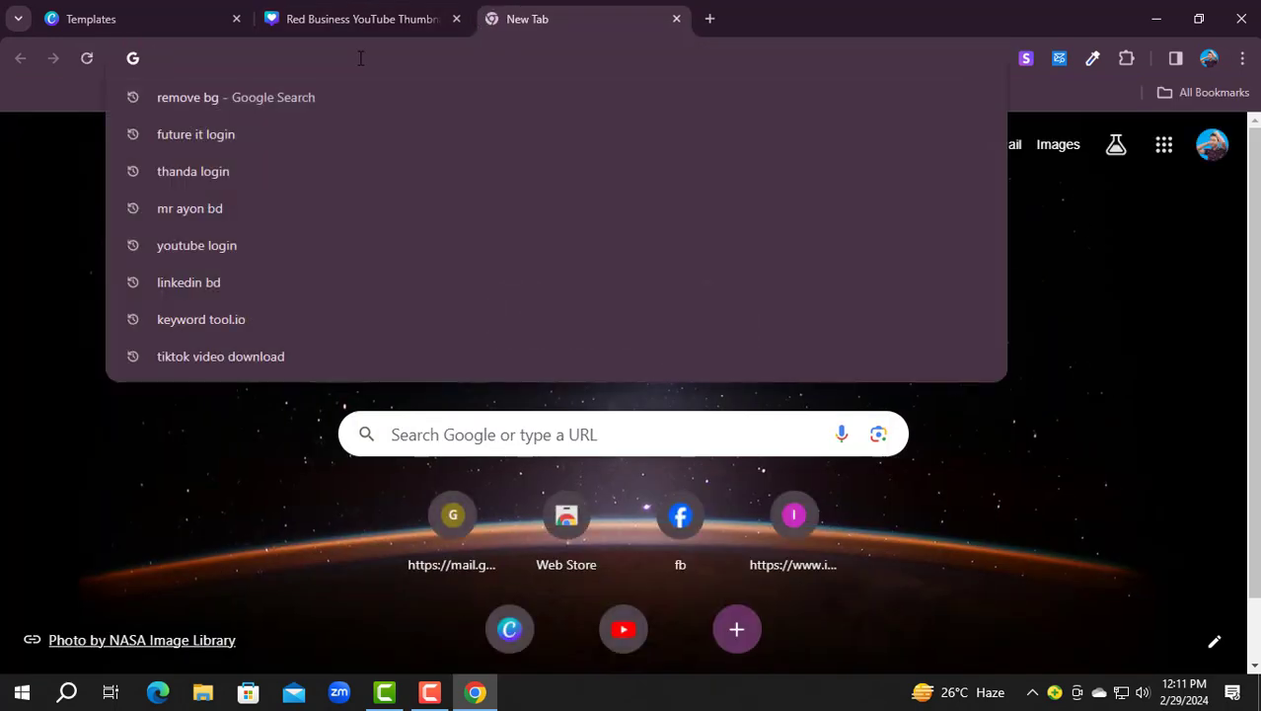
pyautogui.write('move')
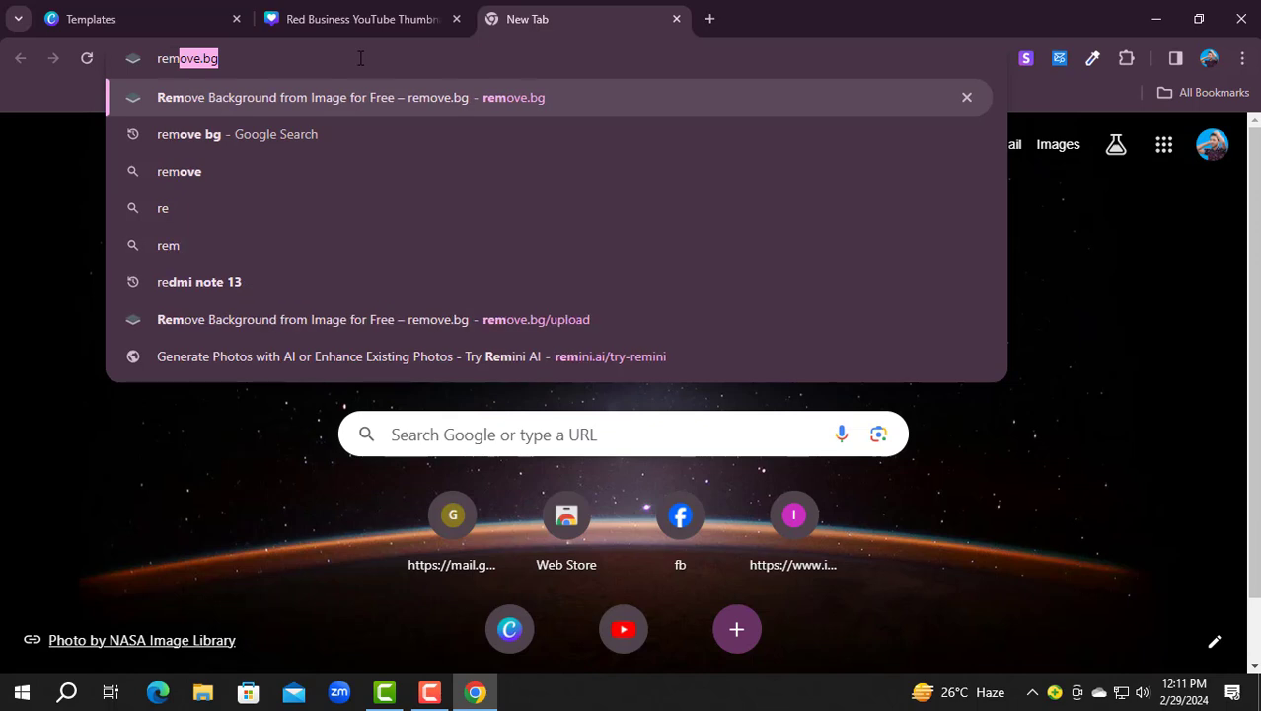
pyautogui.write(' bg')
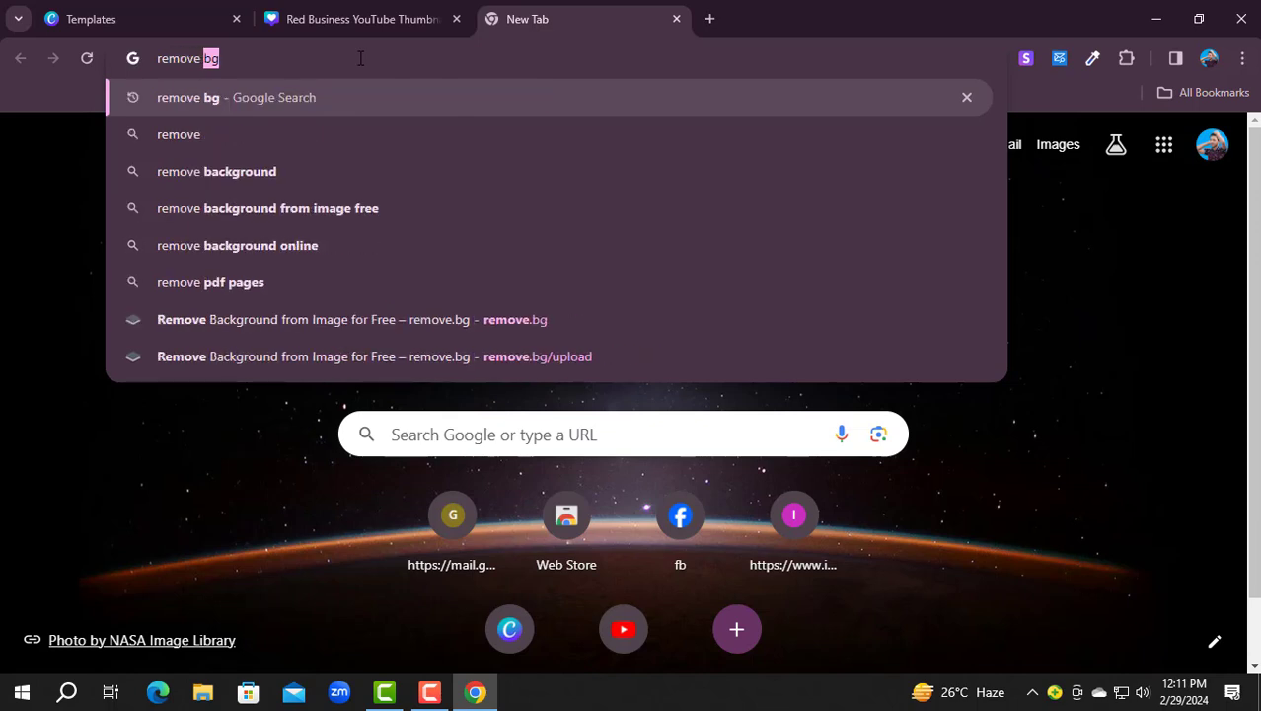
pyautogui.press('Return')
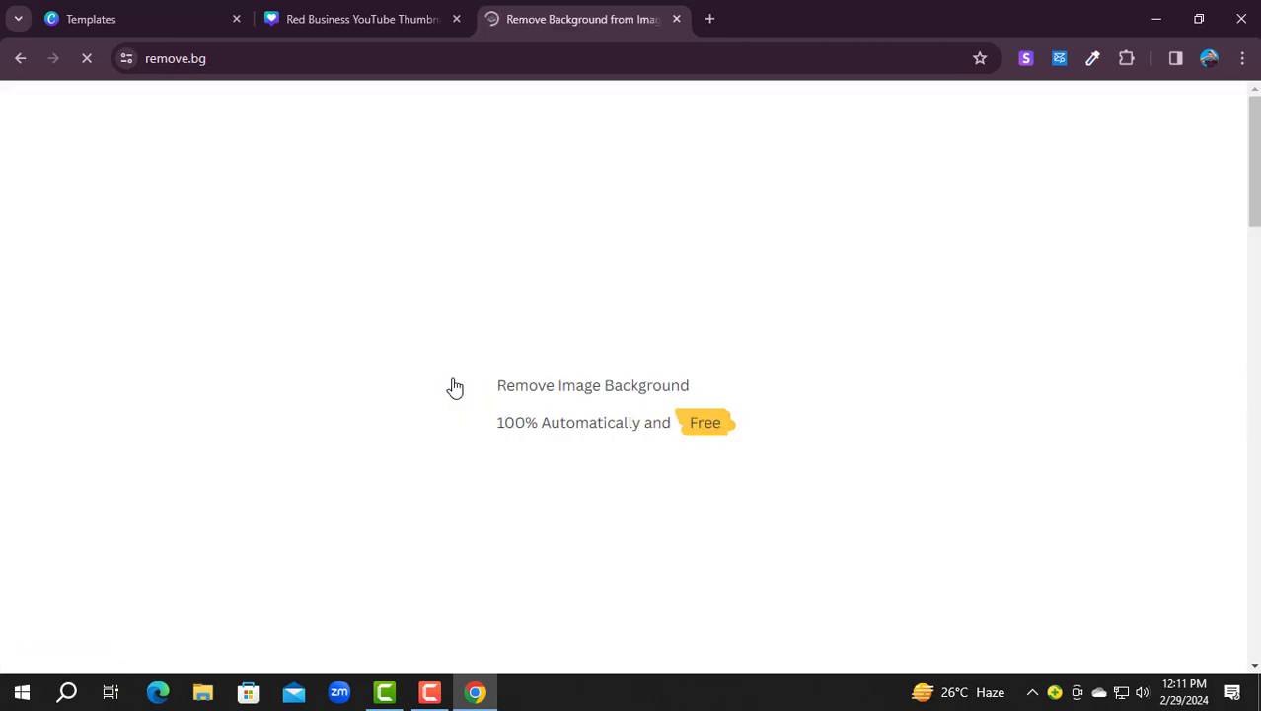
# Step: Upload the photo IMG_20240131_162212_Bokeh from the "new photo" folder for background removal and dismiss the cookie notice
pyautogui.click(906, 472)
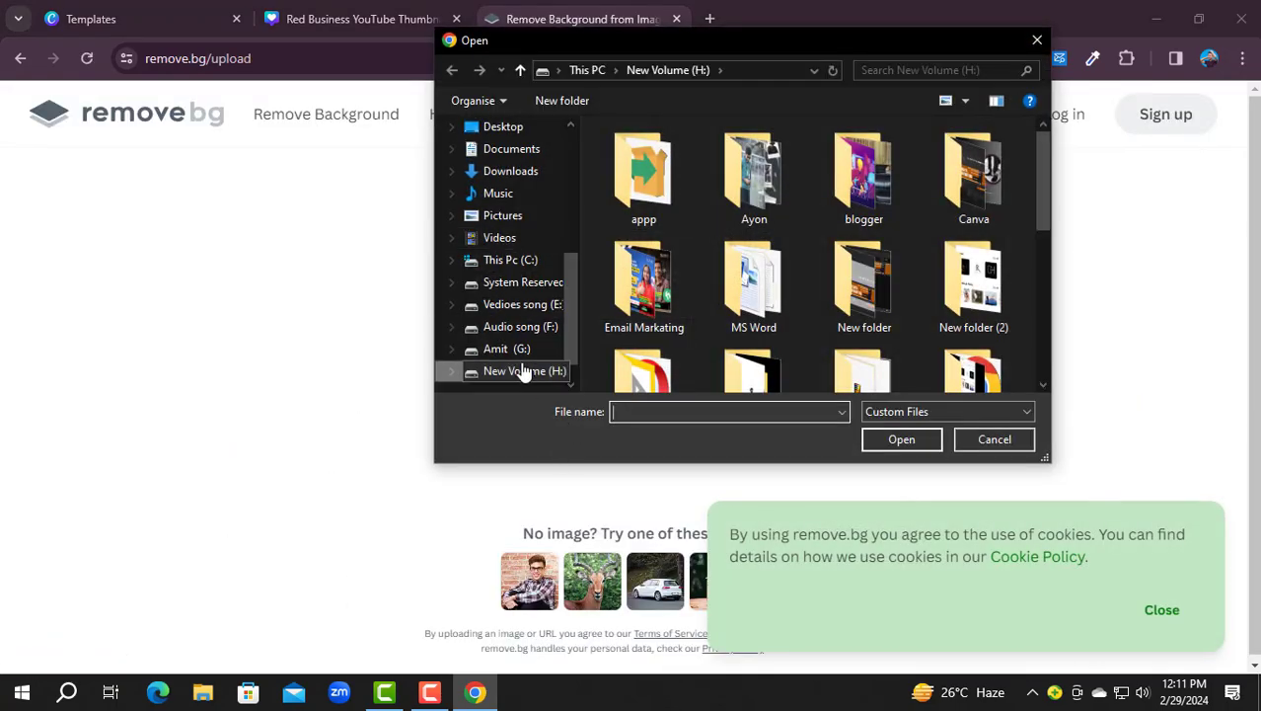
pyautogui.doubleClick(740, 223)
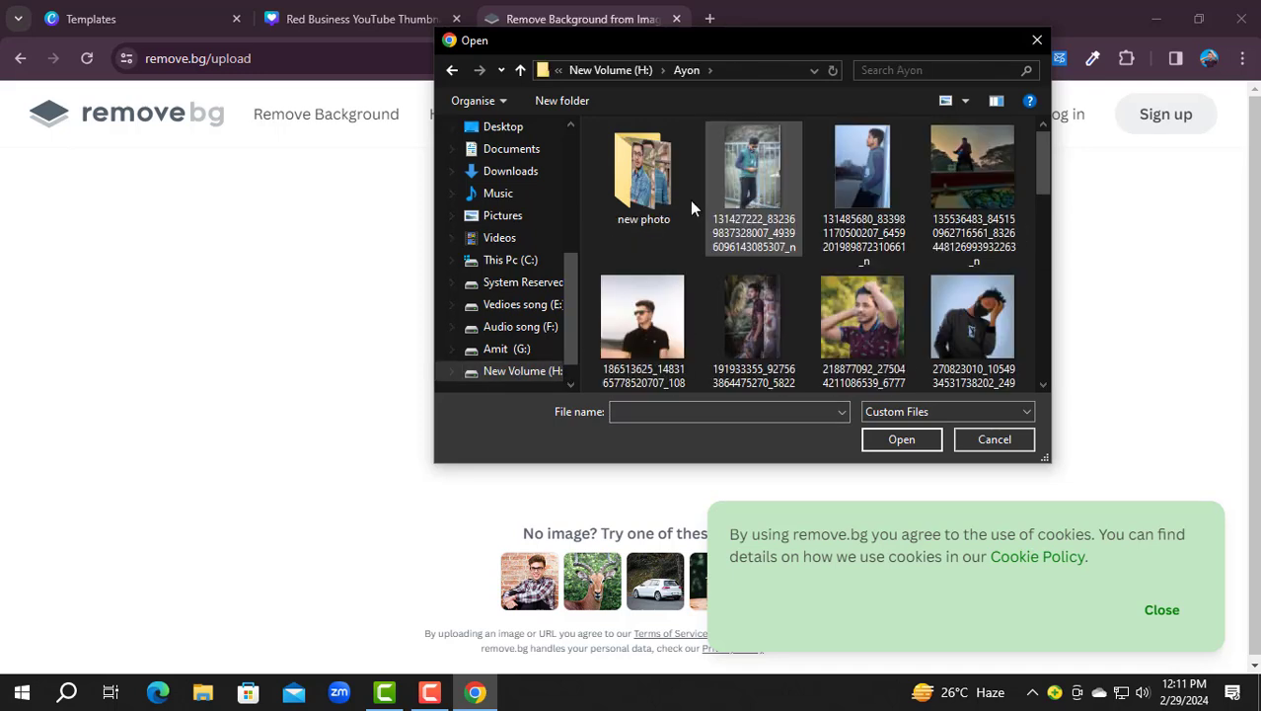
pyautogui.doubleClick(659, 185)
pyautogui.click(756, 188)
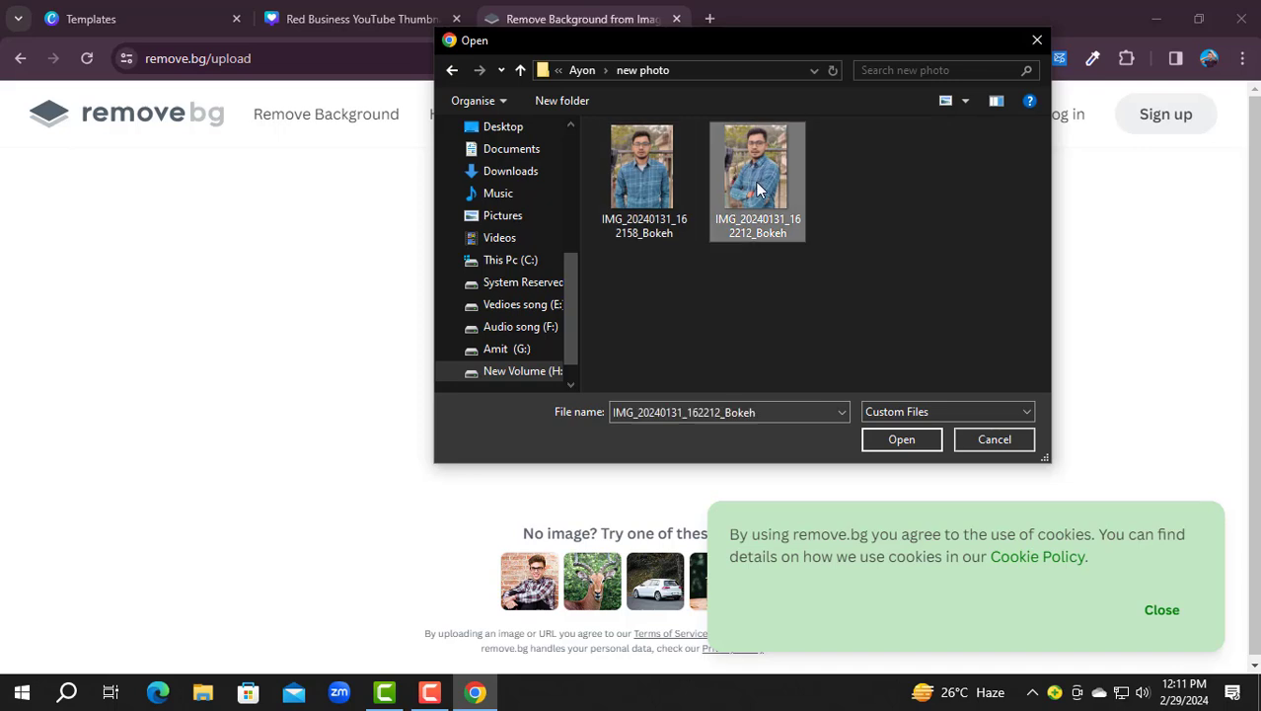
pyautogui.click(901, 440)
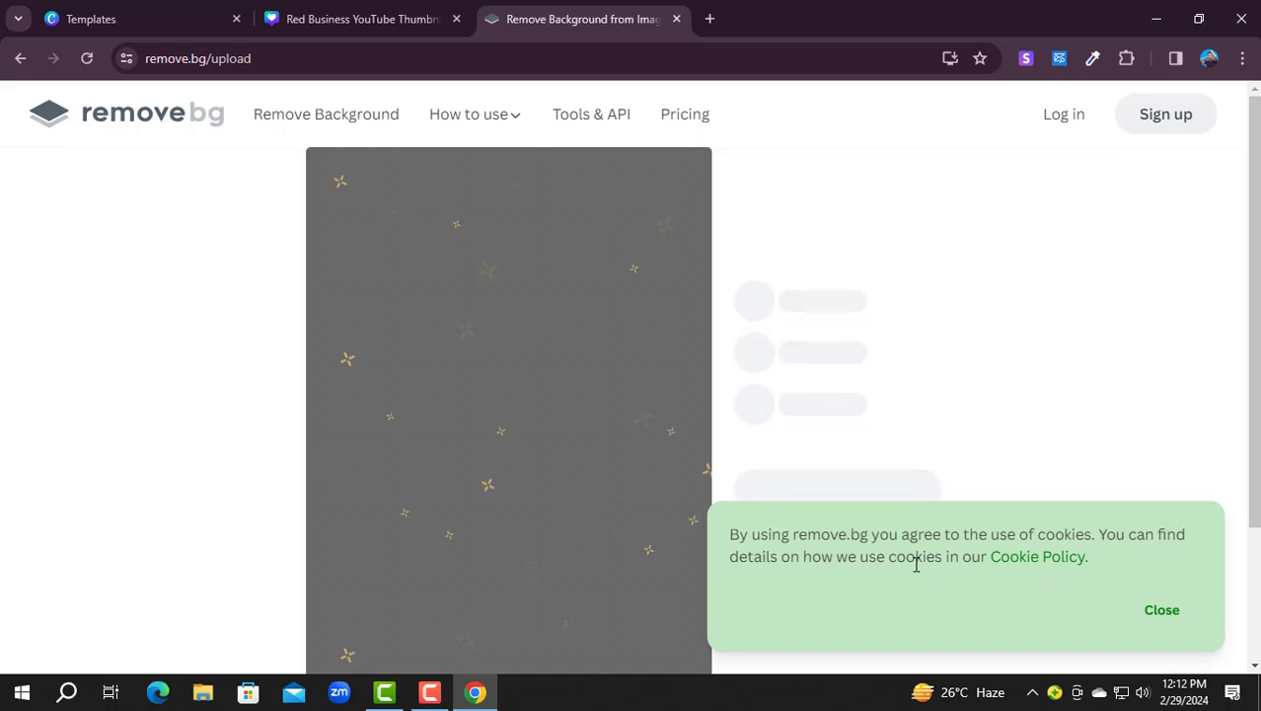
pyautogui.click(1161, 612)
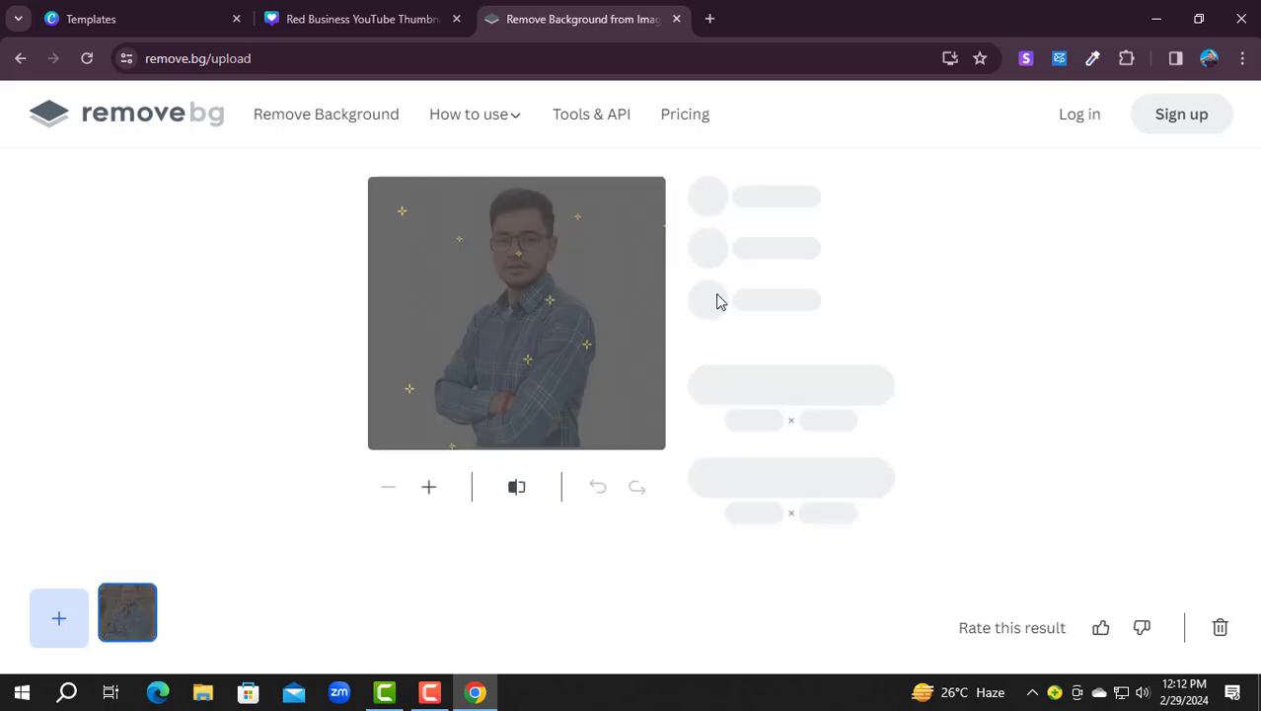
# Step: Download the standard-resolution cutout of the man and open the PNG briefly to check it
pyautogui.click(767, 397)
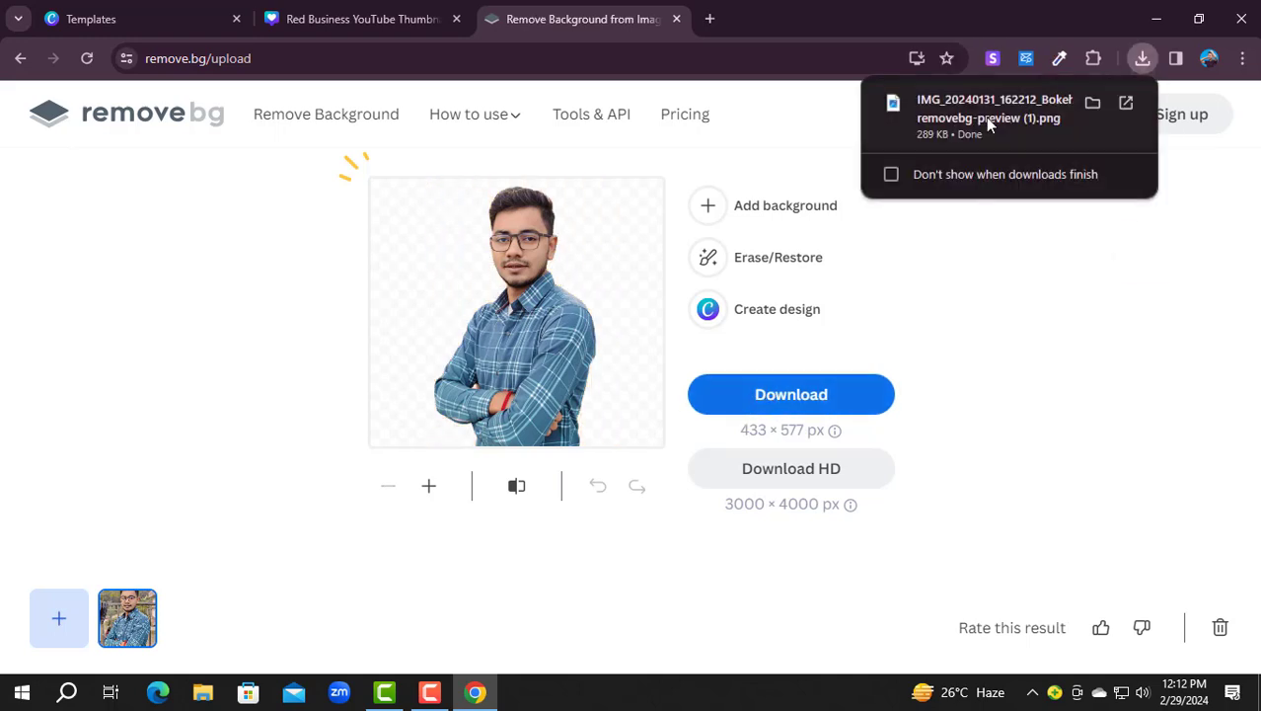
pyautogui.click(936, 110)
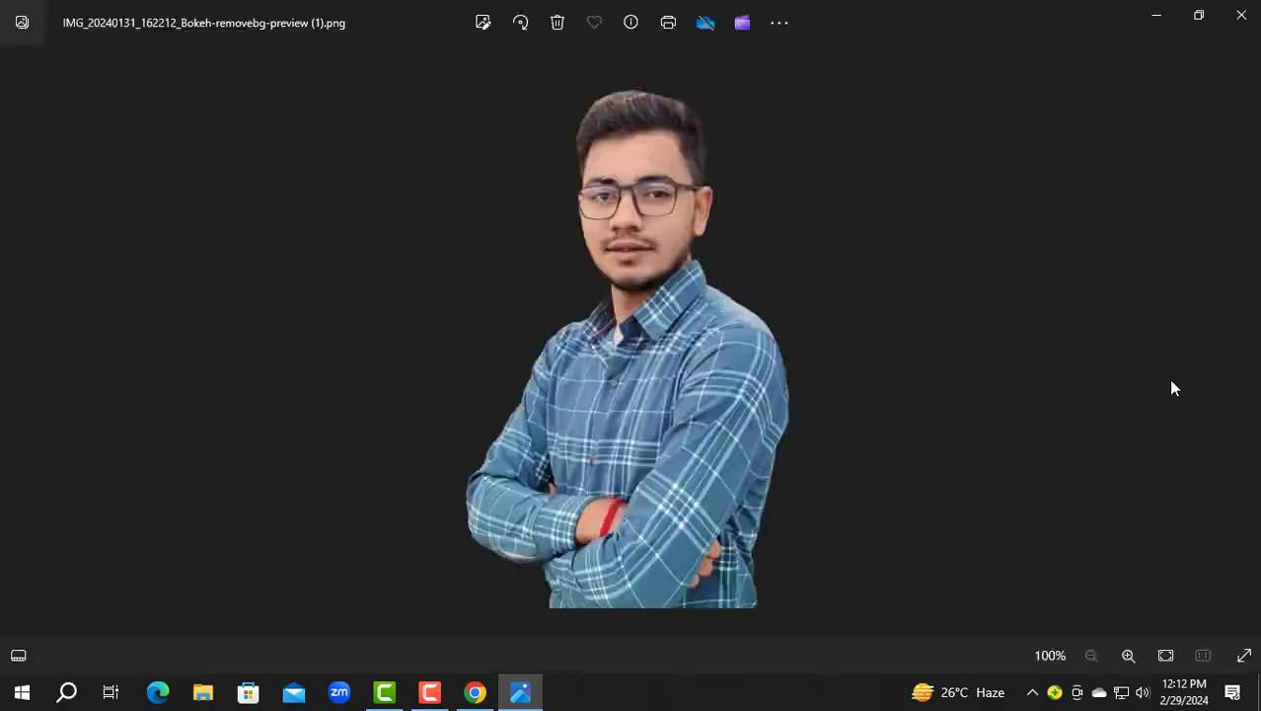
pyautogui.click(1242, 14)
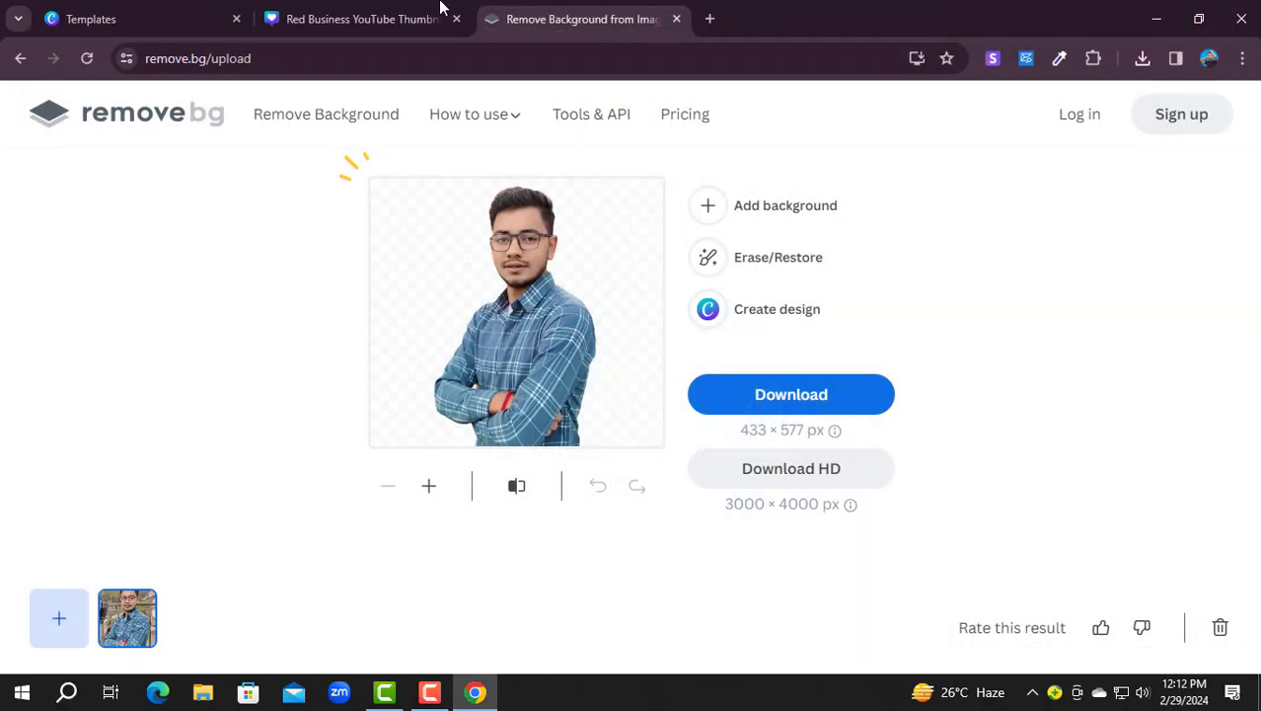
# Step: Return to the Canva thumbnail design and upload IMG_20240131_162212_Bokeh-removebg-preview (1) from the Downloads folder
pyautogui.click(373, 15)
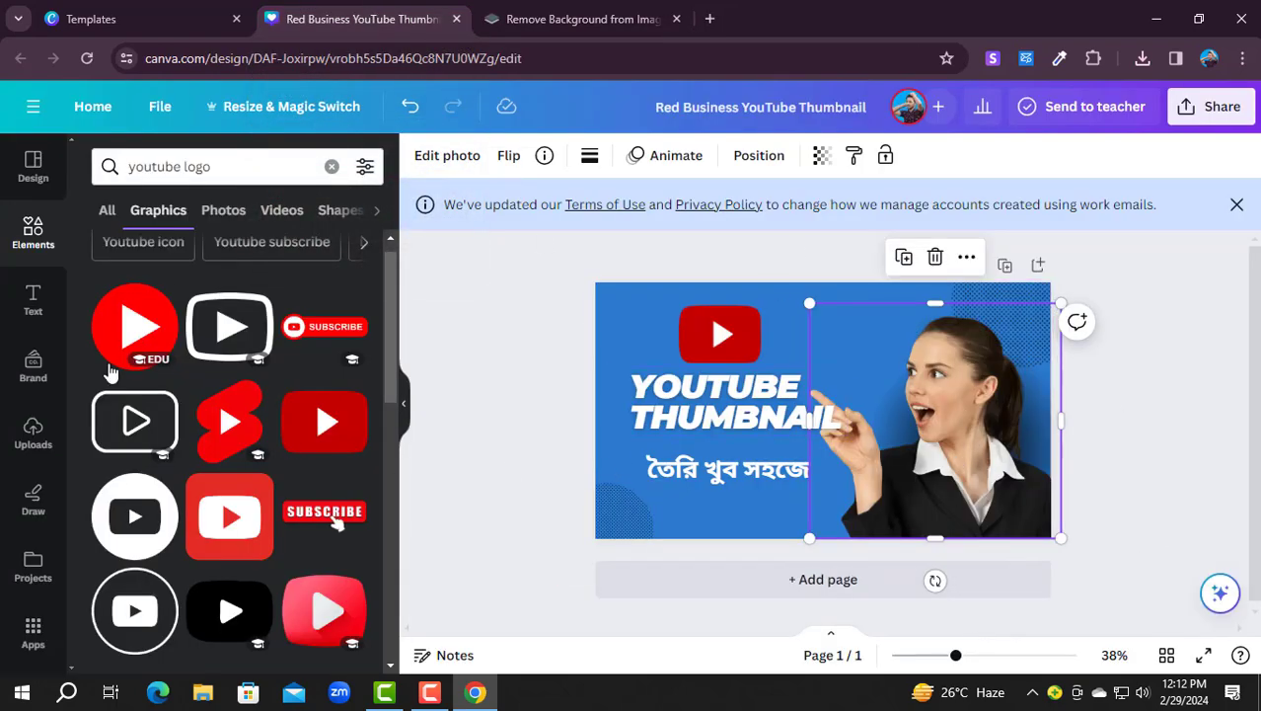
pyautogui.click(28, 440)
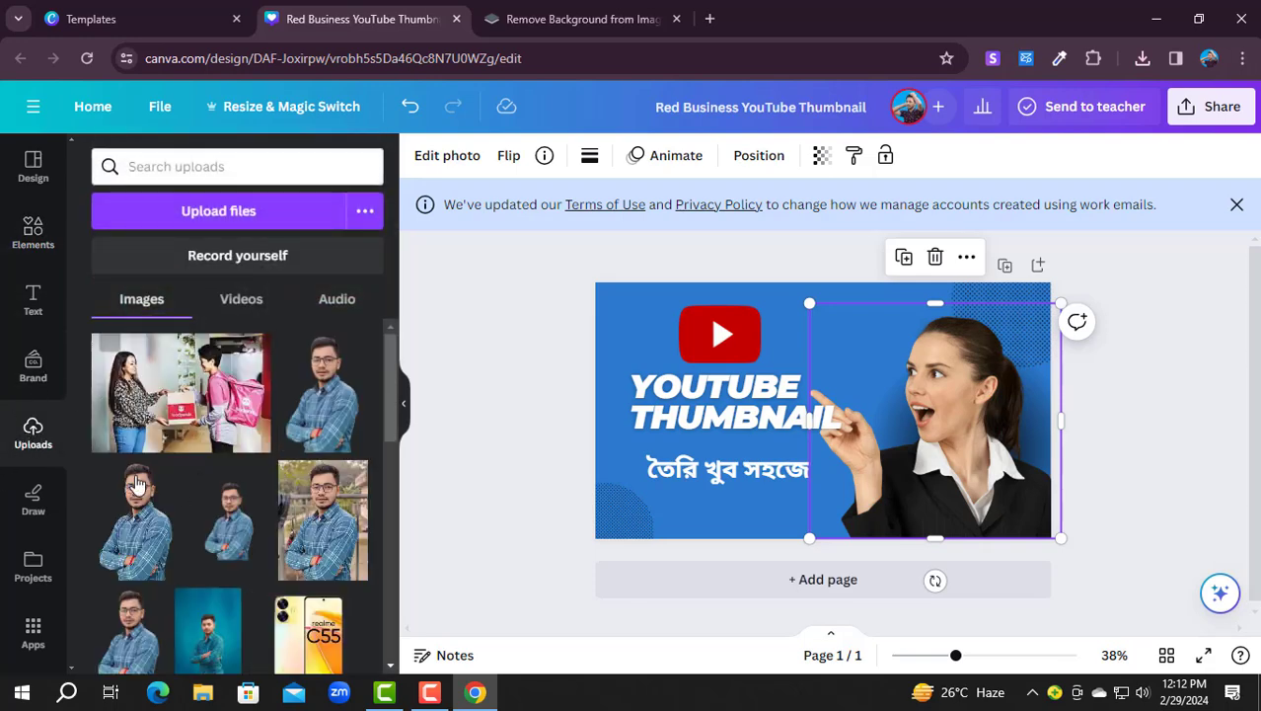
pyautogui.click(251, 214)
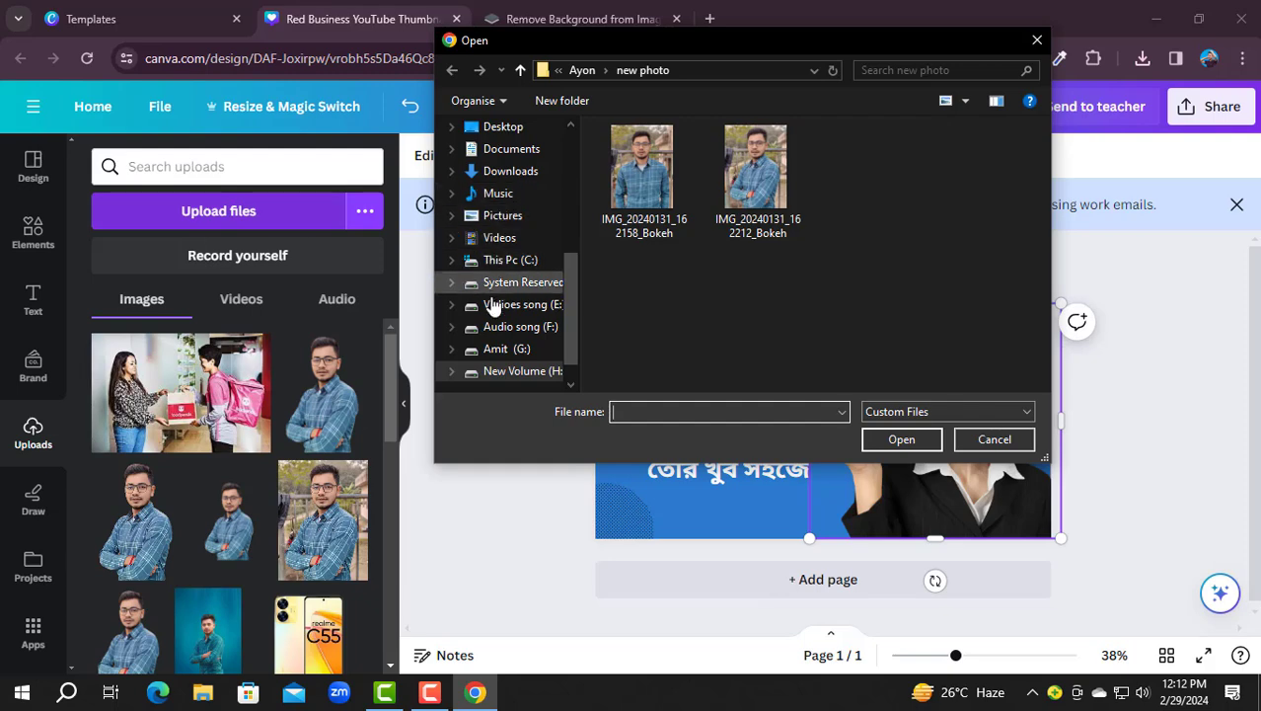
pyautogui.click(503, 176)
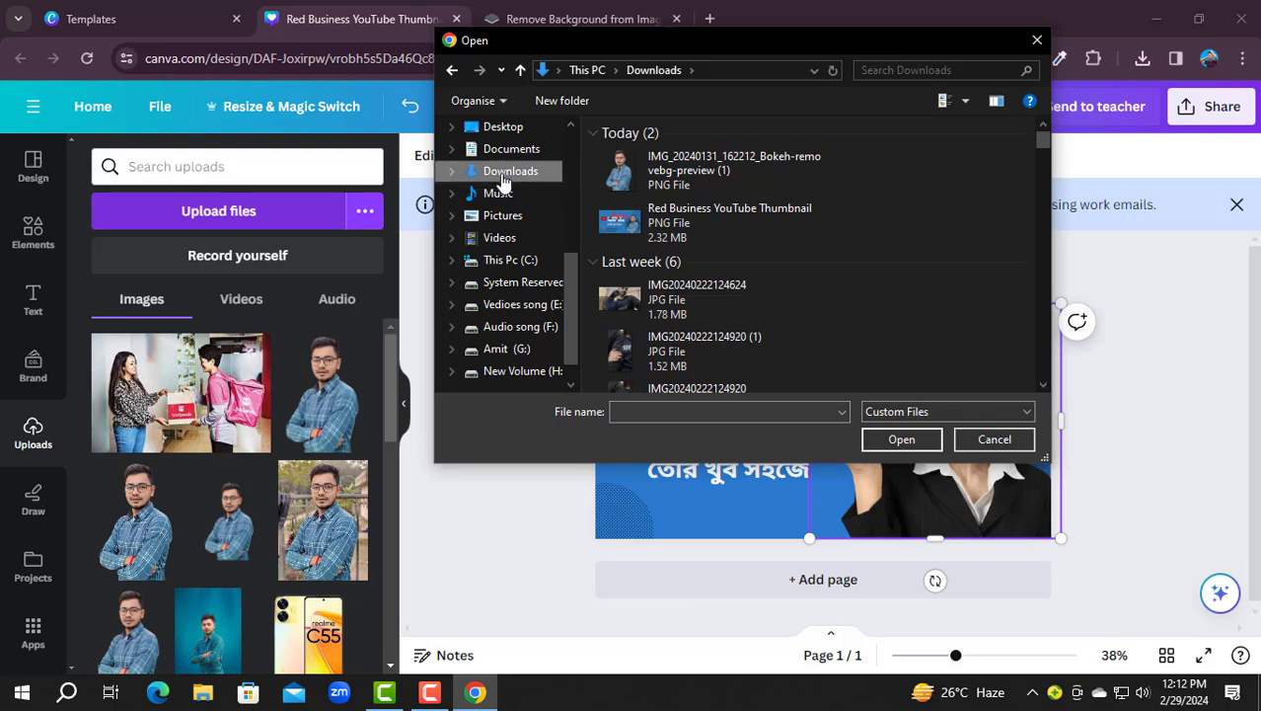
pyautogui.click(634, 167)
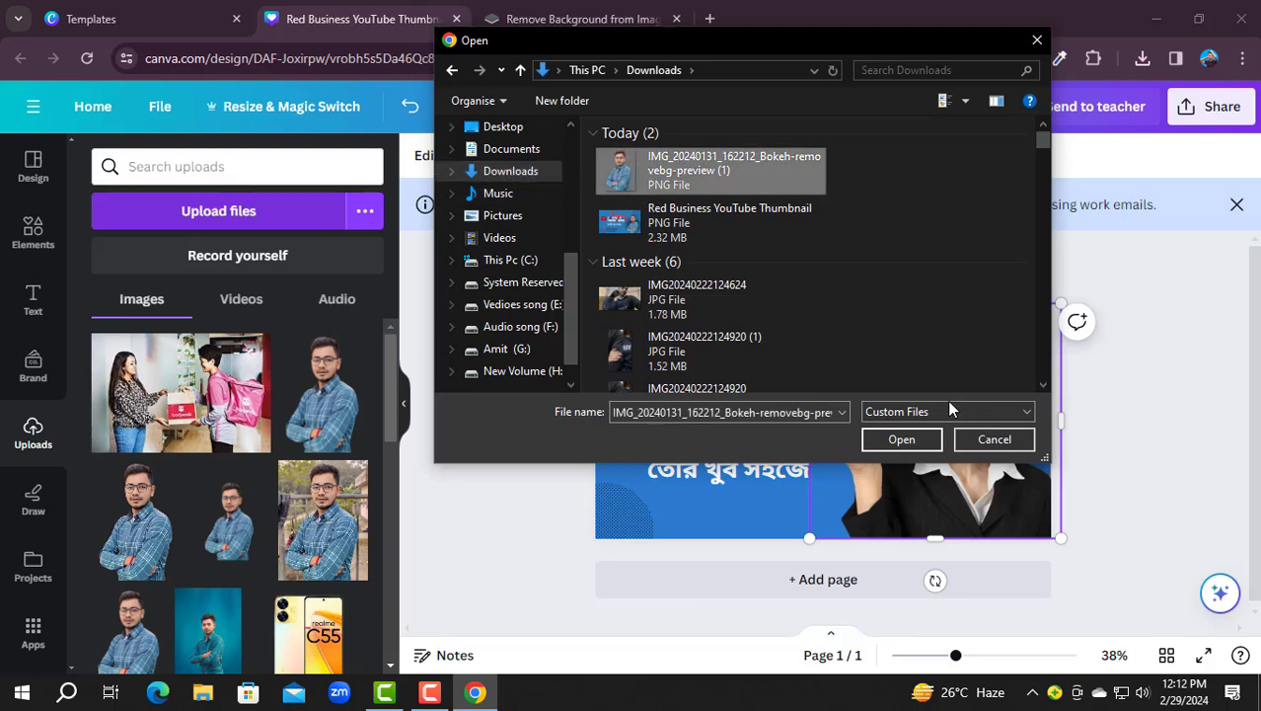
pyautogui.click(892, 443)
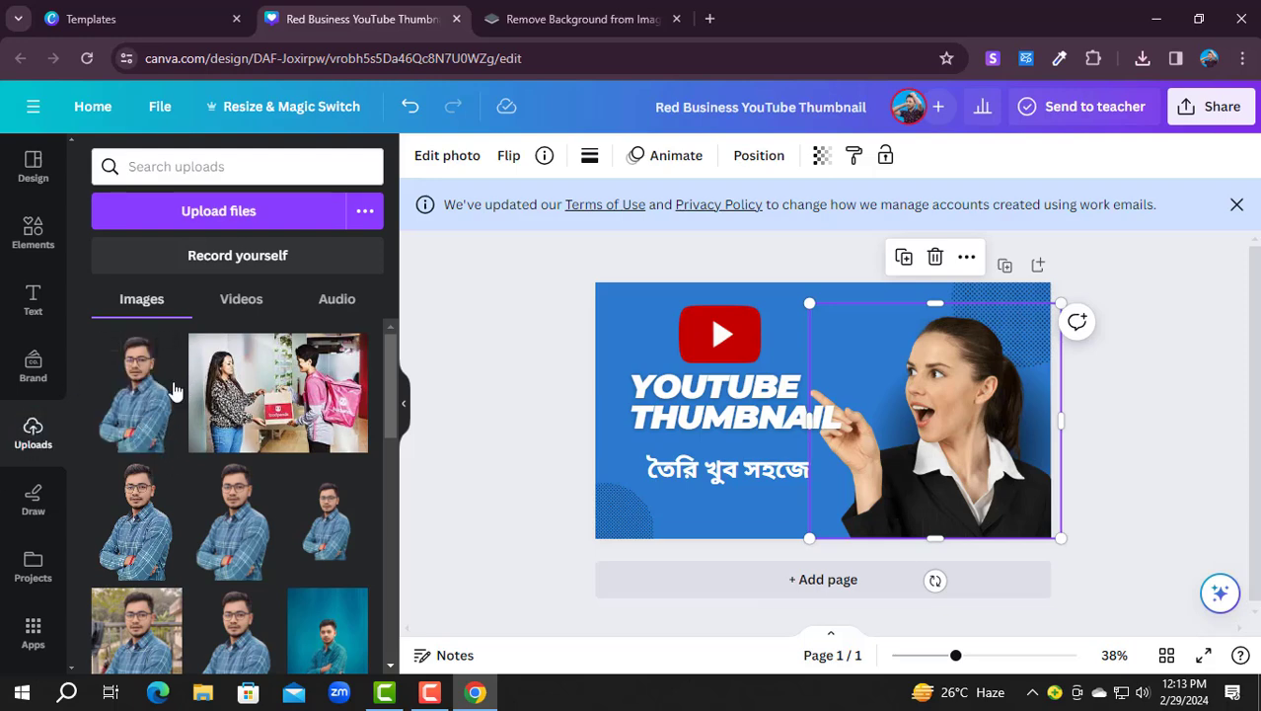
# Step: Add the newly uploaded cutout of the man to the thumbnail and delete the woman's photo
pyautogui.moveTo(136, 412)
pyautogui.moveTo(144, 410); pyautogui.dragTo(748, 439)
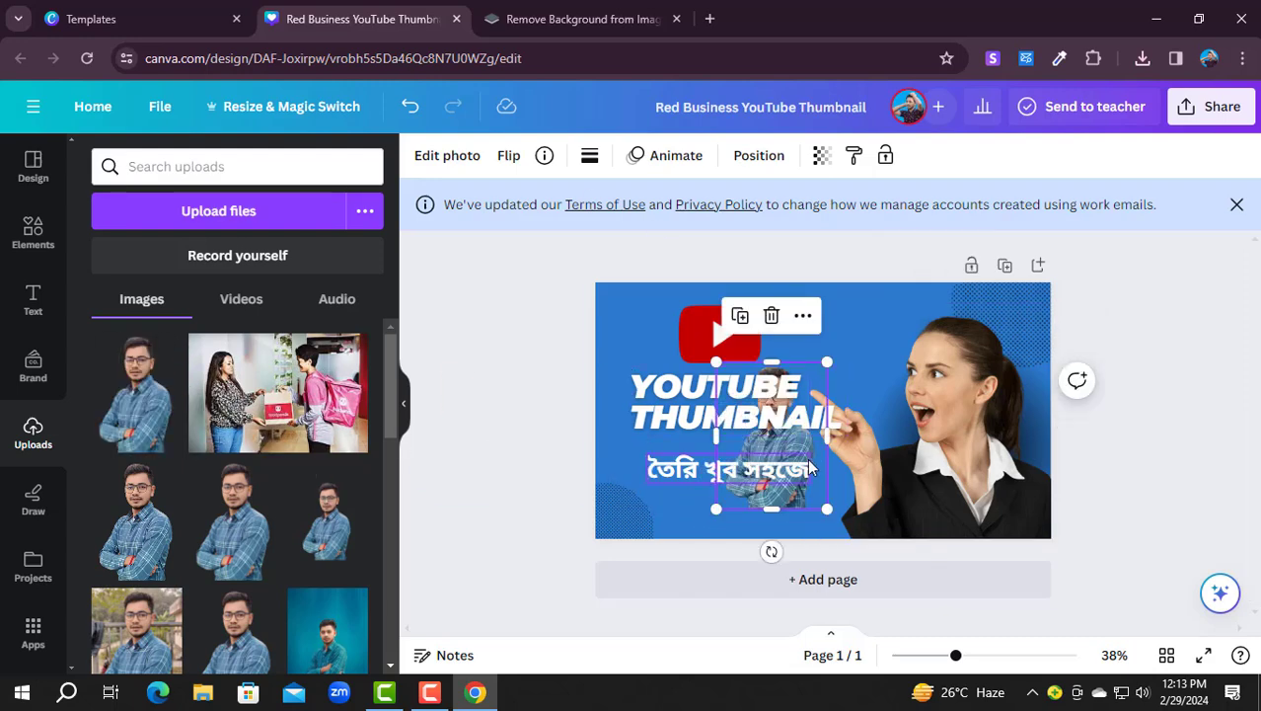
pyautogui.click(849, 460)
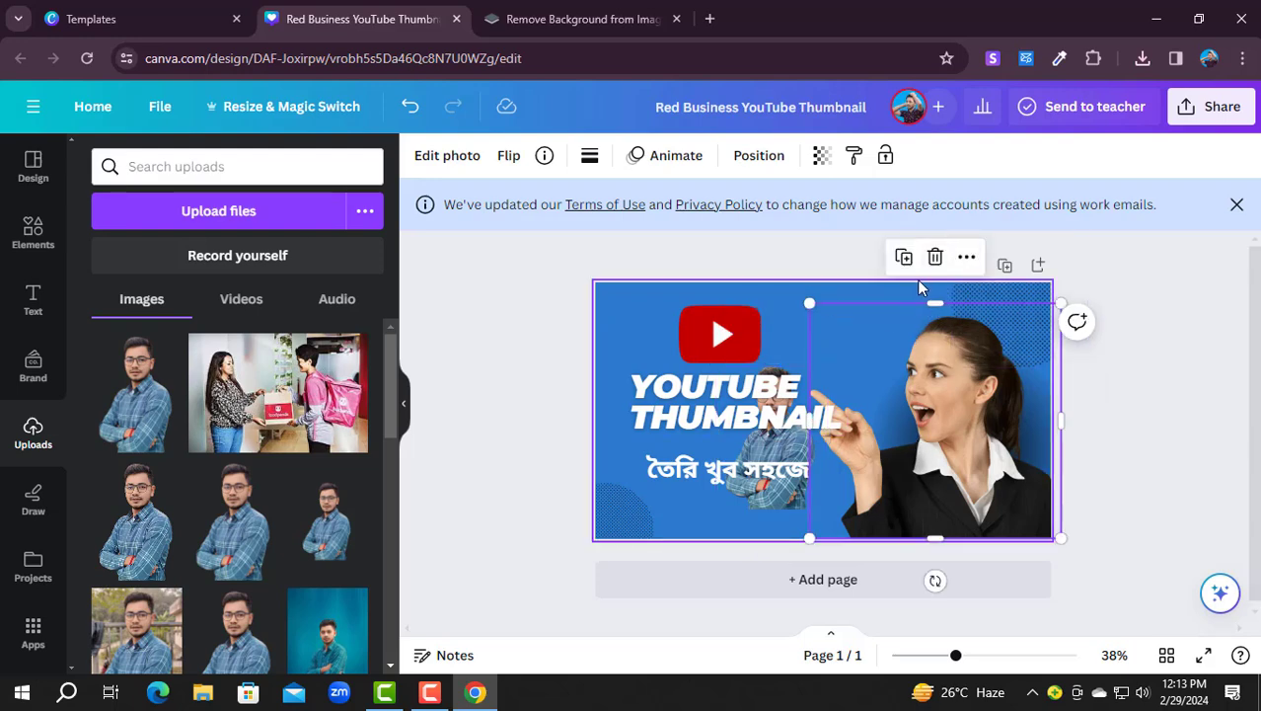
pyautogui.click(935, 257)
# Step: Move the man's cutout into the woman's former place and enlarge it until it reaches the thumbnail's lower edge
pyautogui.click(816, 417)
pyautogui.moveTo(816, 418); pyautogui.dragTo(978, 440)
pyautogui.moveTo(892, 366); pyautogui.dragTo(855, 314)
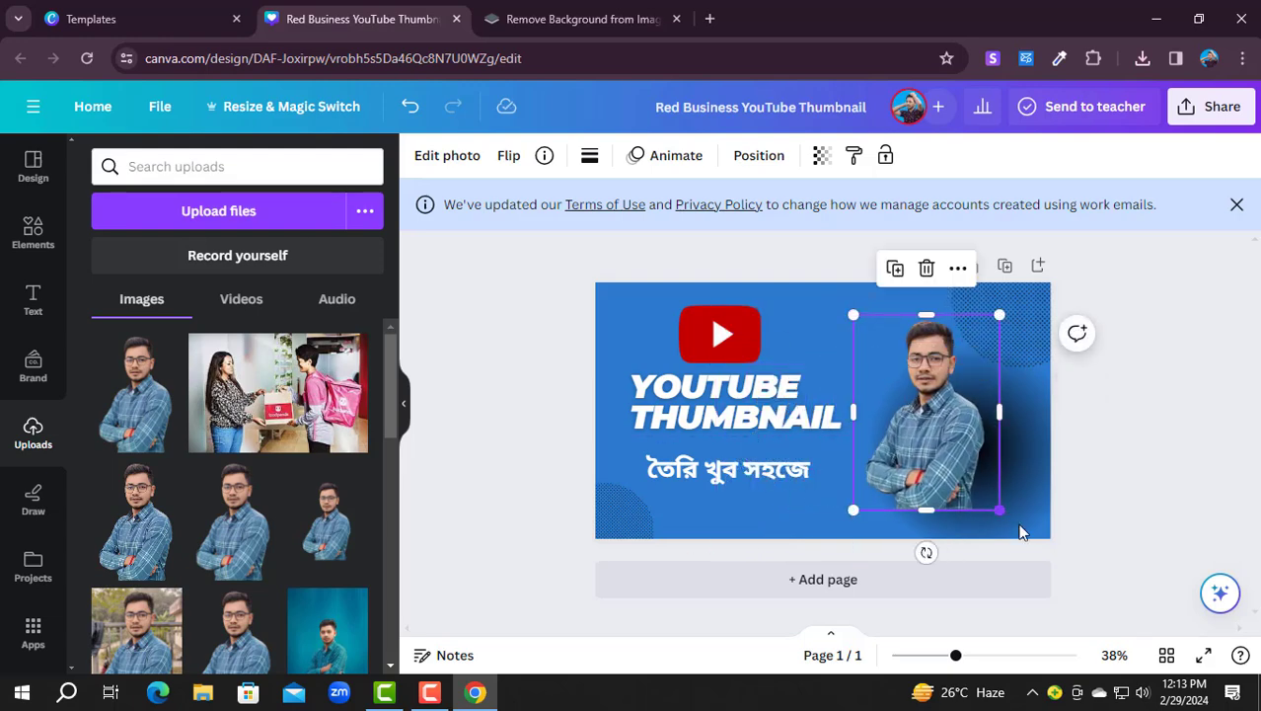
pyautogui.moveTo(999, 510); pyautogui.dragTo(1021, 539)
pyautogui.moveTo(955, 484); pyautogui.dragTo(990, 483)
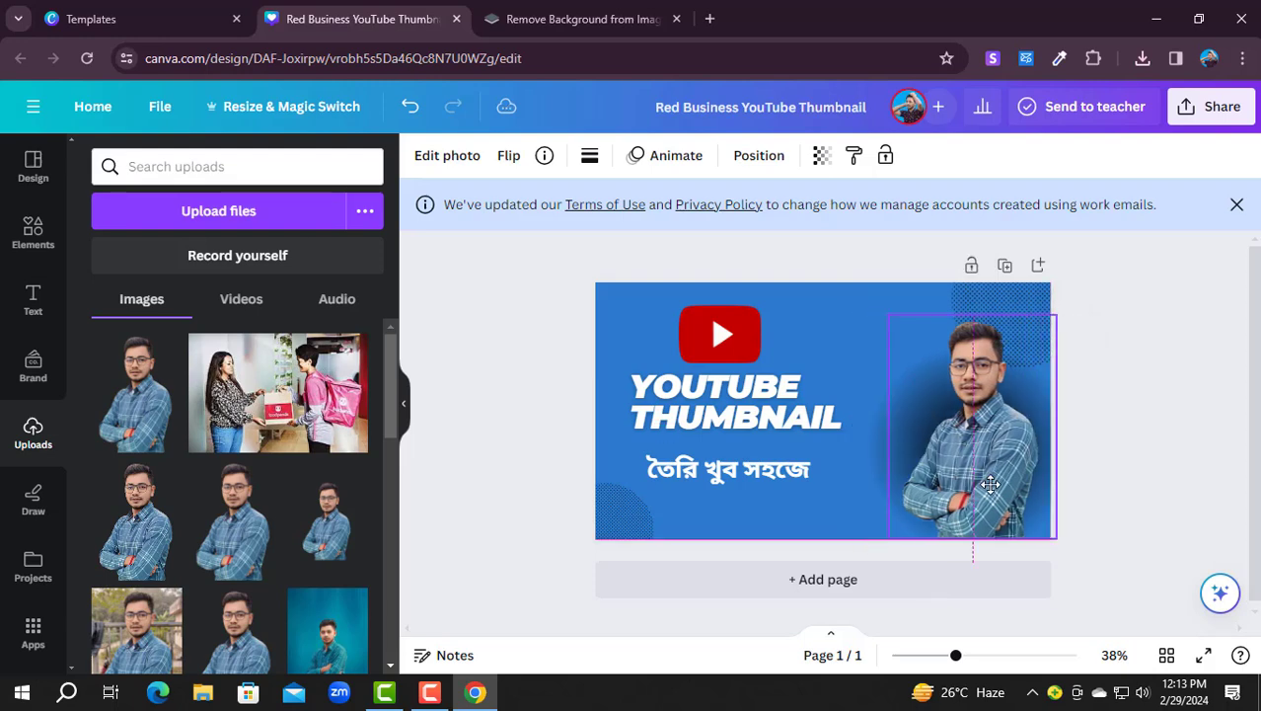
# Step: Shift the headline, Bengali heading and YouTube logo closer to the man, stacking the two text lines tightly below the logo
pyautogui.click(765, 423)
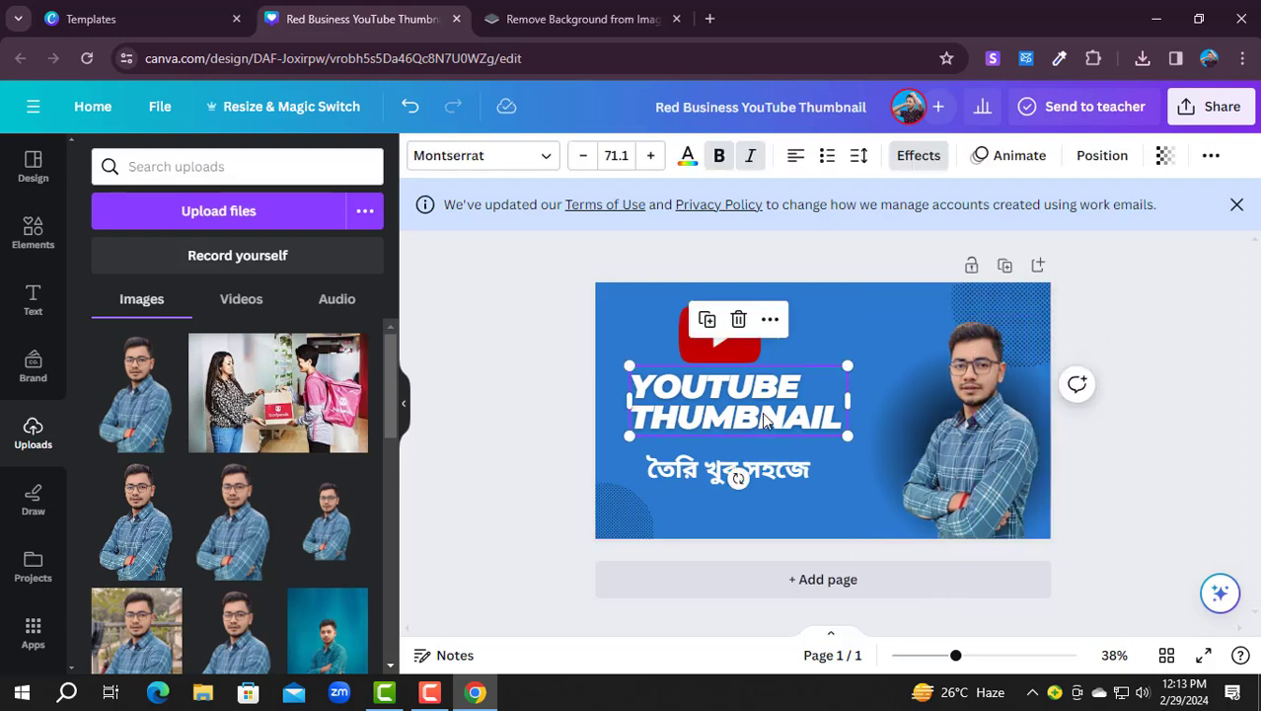
pyautogui.moveTo(764, 423); pyautogui.dragTo(798, 468)
pyautogui.click(770, 467)
pyautogui.click(746, 337)
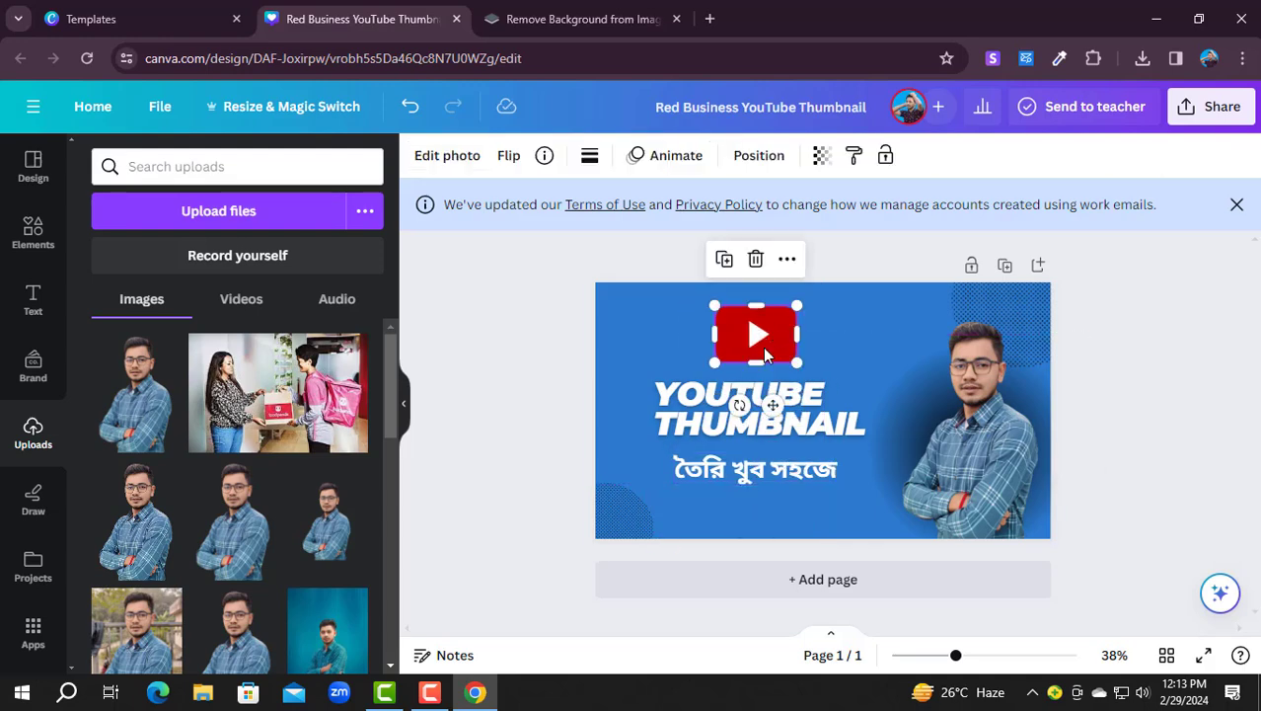
pyautogui.moveTo(740, 405); pyautogui.dragTo(742, 395)
pyautogui.click(738, 417)
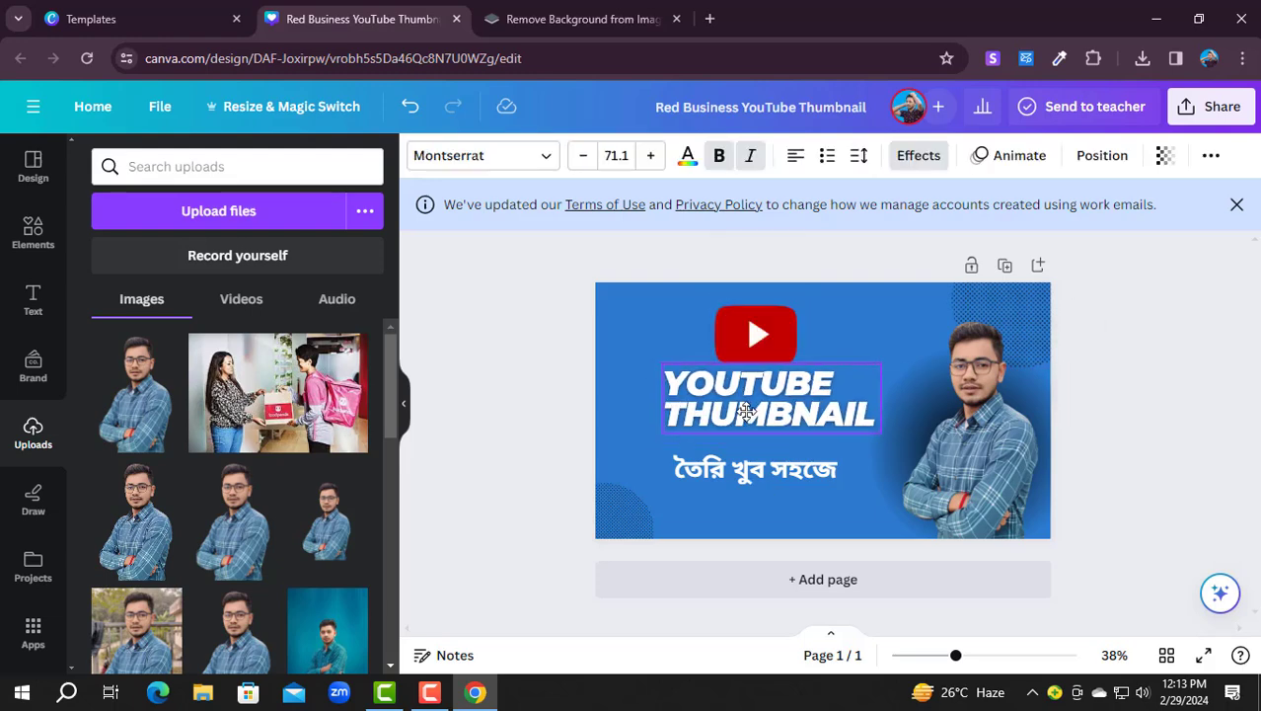
pyautogui.moveTo(746, 471); pyautogui.dragTo(746, 451)
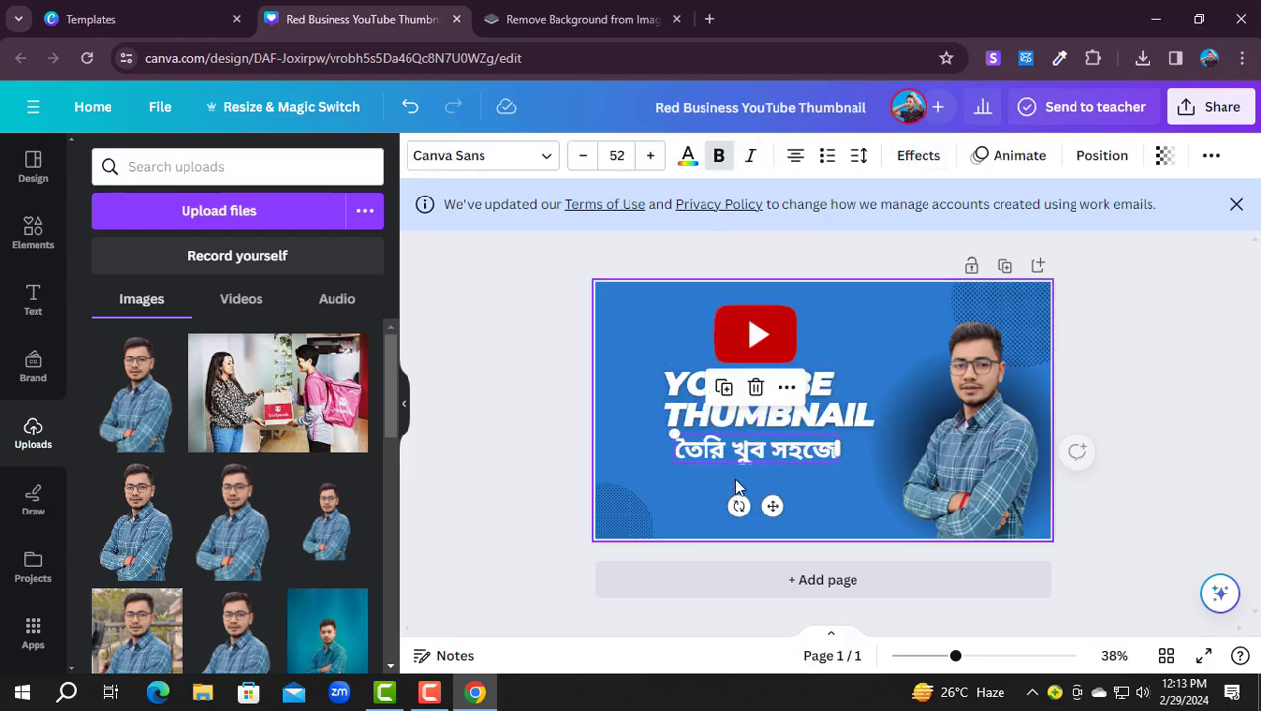
pyautogui.click(700, 475)
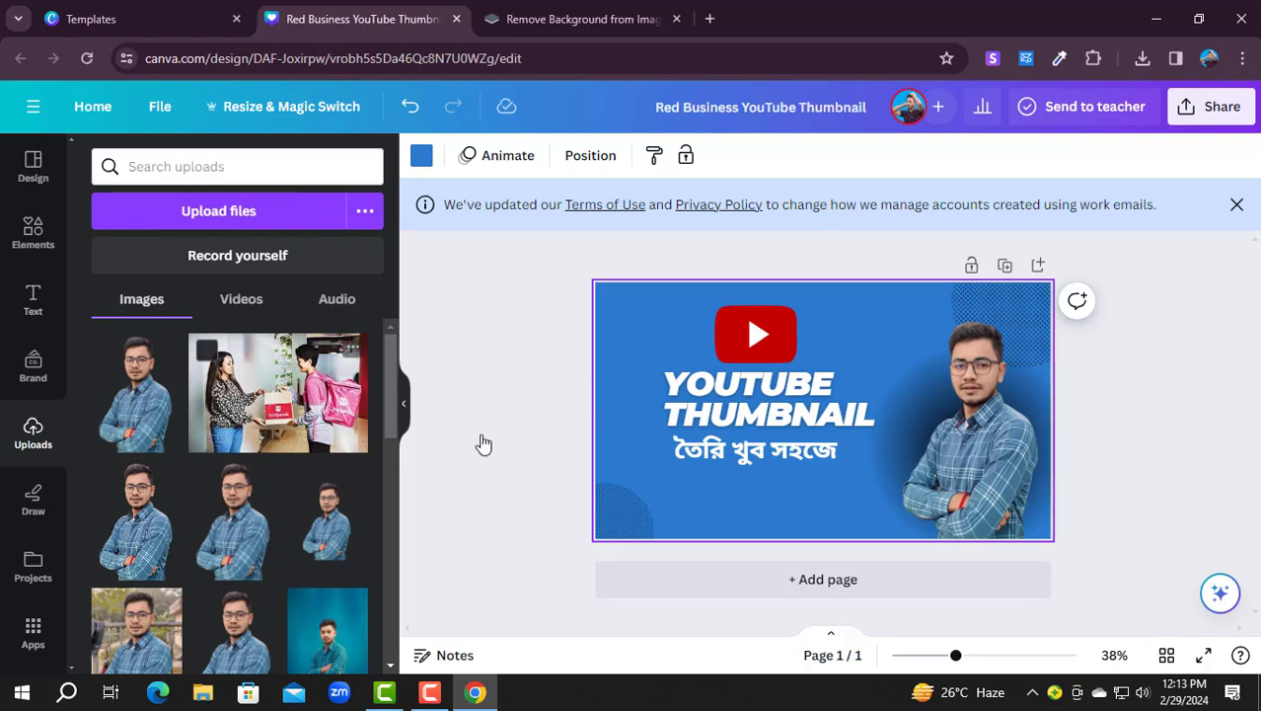
# Step: Try the YouTube logo's red on the whole headline and restore the text to white
pyautogui.click(731, 396)
pyautogui.doubleClick(707, 386)
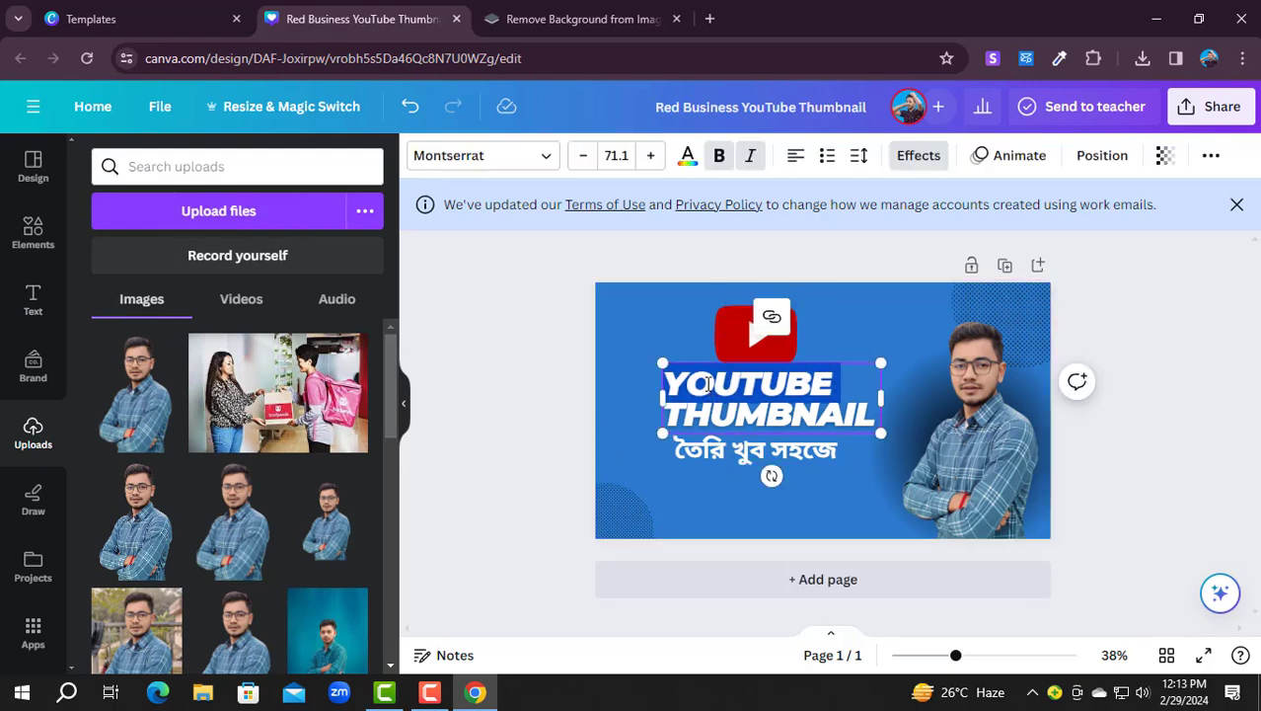
pyautogui.click(709, 387)
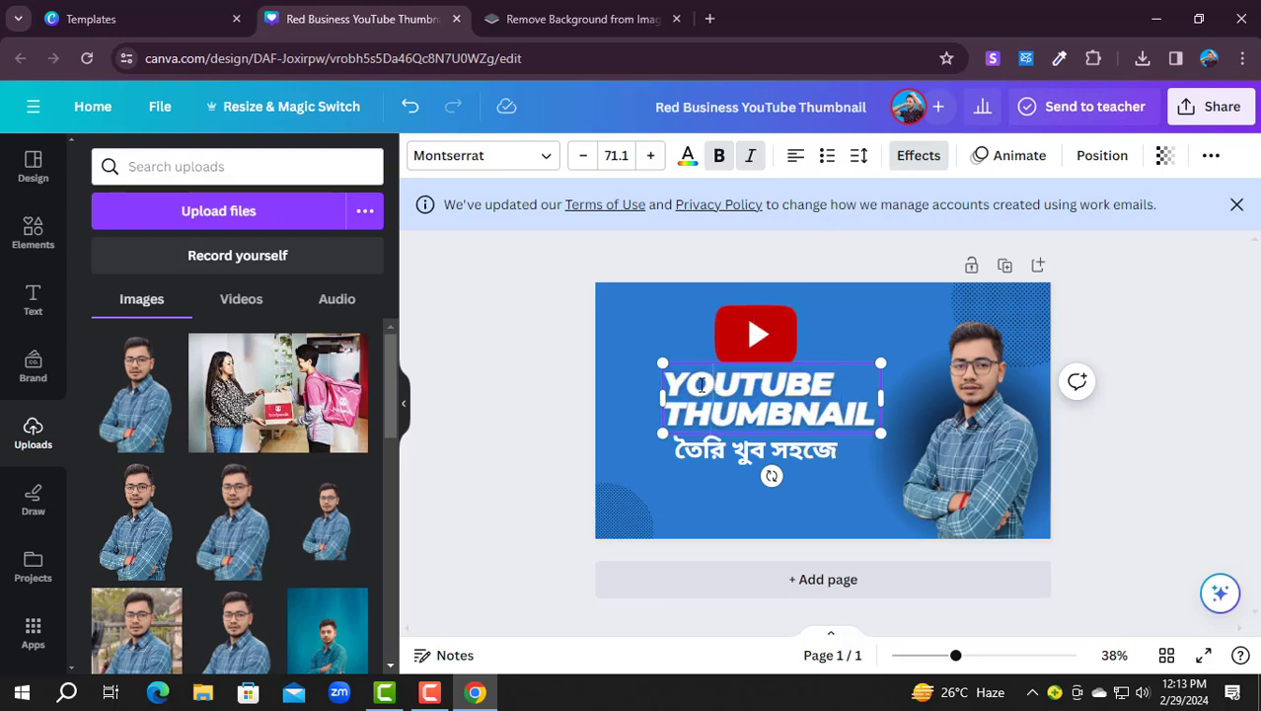
pyautogui.moveTo(702, 385); pyautogui.dragTo(714, 387)
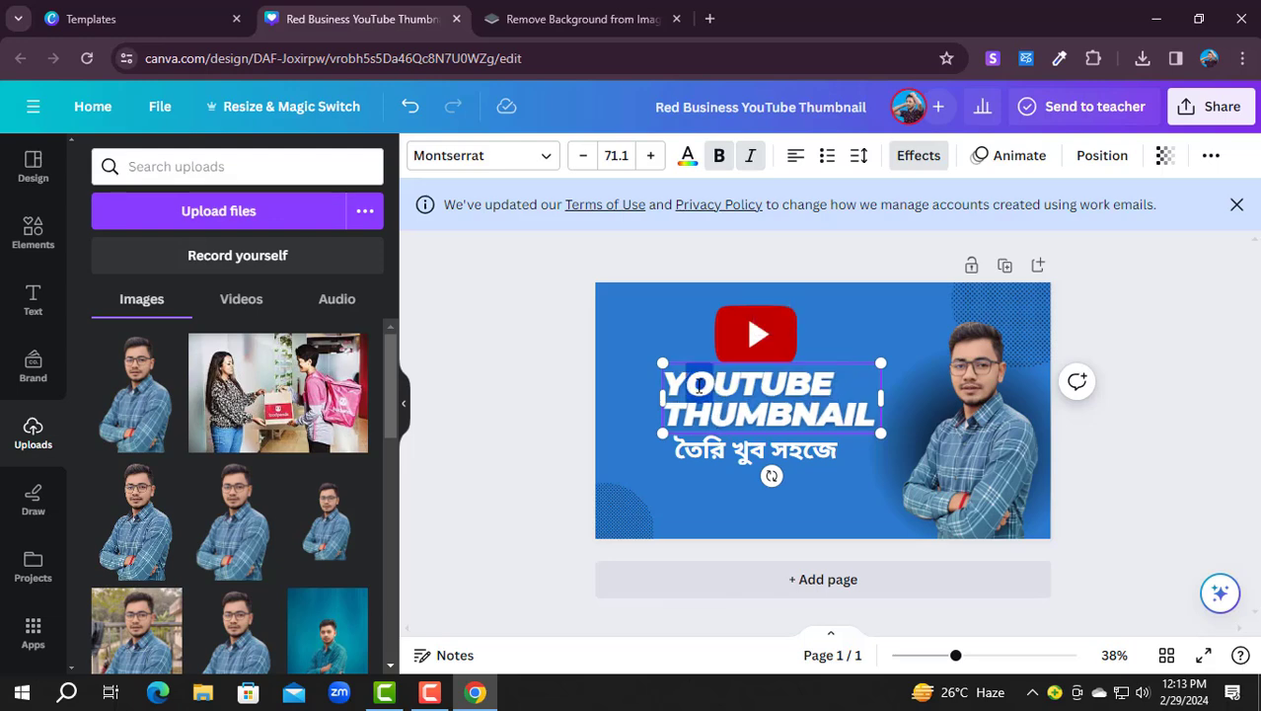
pyautogui.click(688, 155)
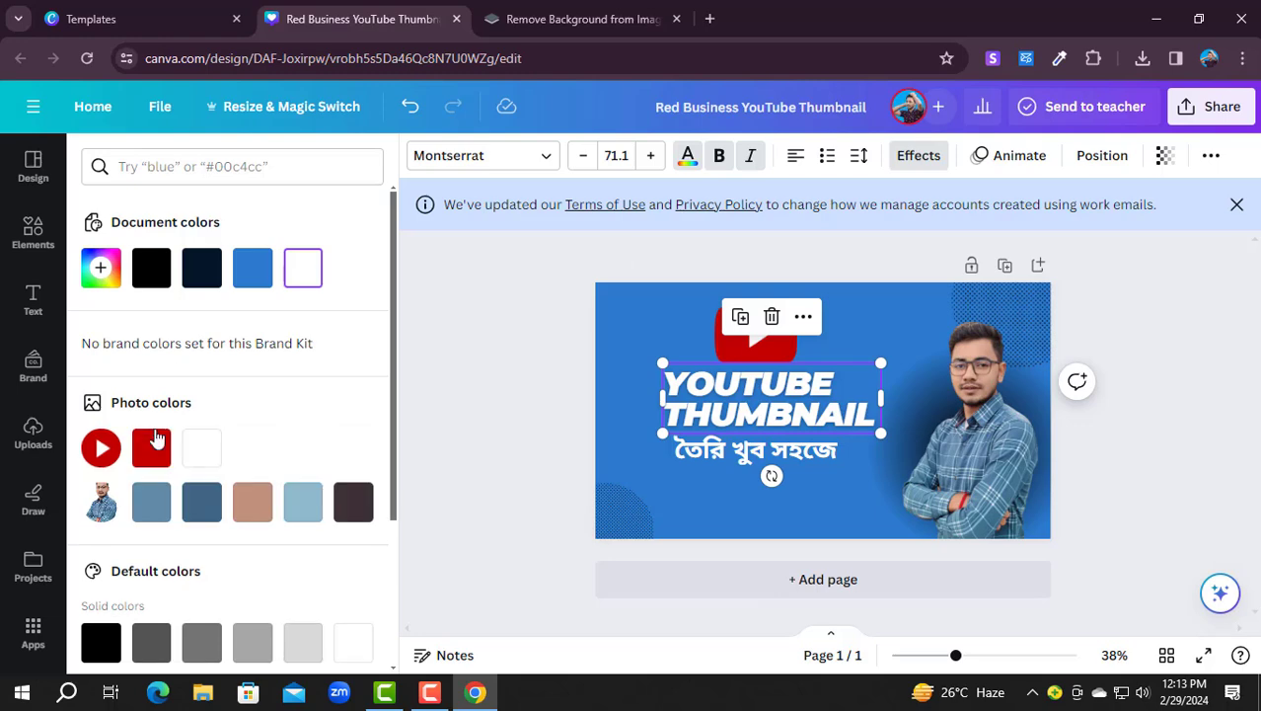
pyautogui.click(151, 448)
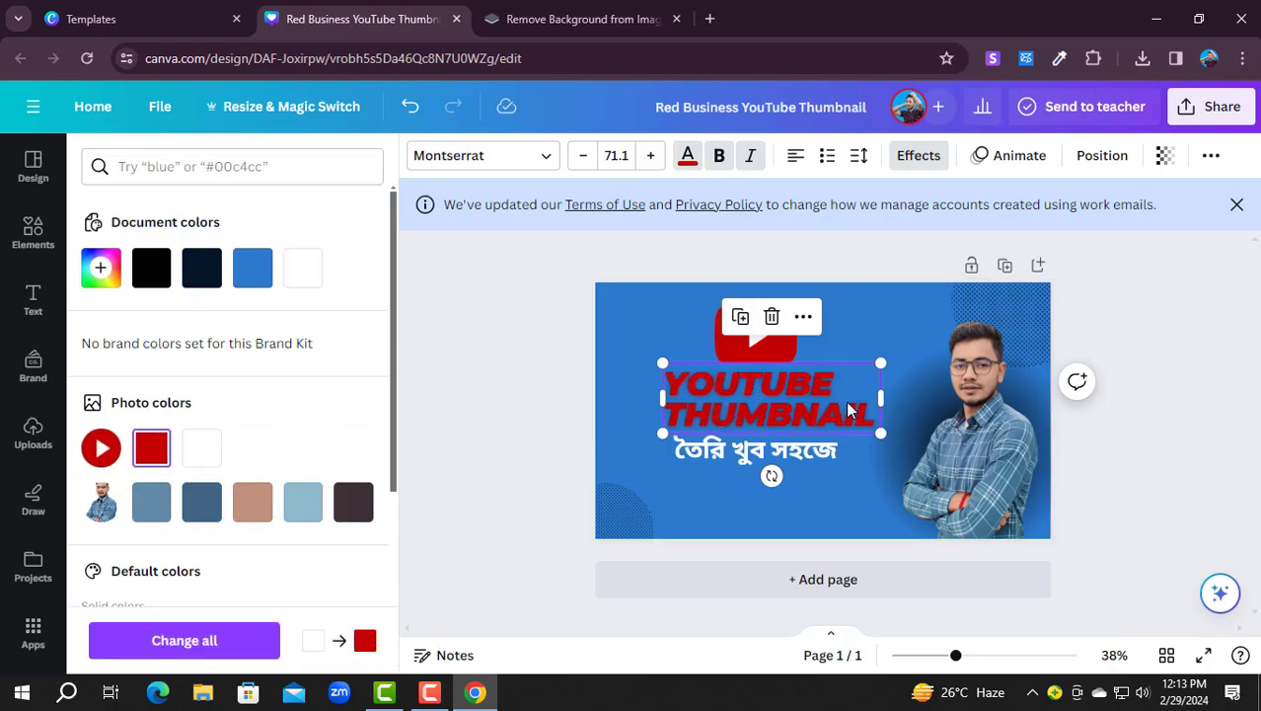
pyautogui.click(302, 267)
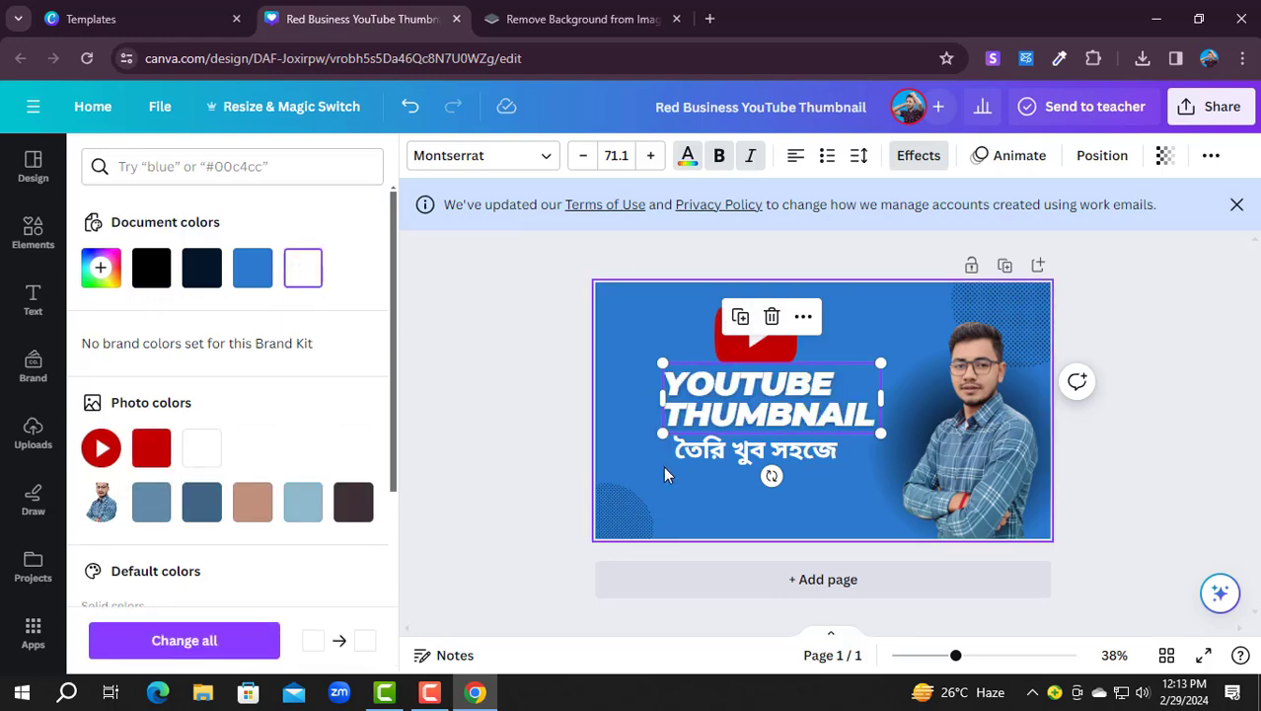
pyautogui.click(688, 476)
# Step: Color only the letter O in YOUTUBE with the YouTube logo's red
pyautogui.click(713, 390)
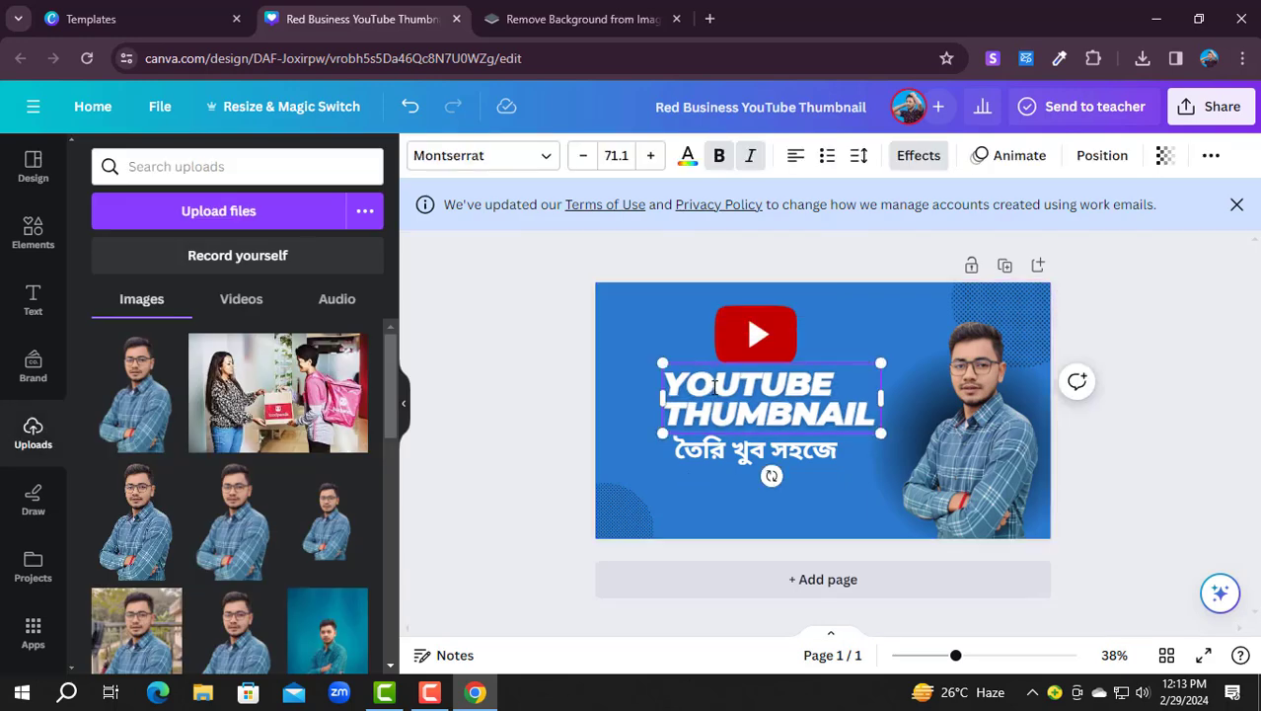
pyautogui.moveTo(715, 388); pyautogui.dragTo(688, 388)
pyautogui.click(688, 158)
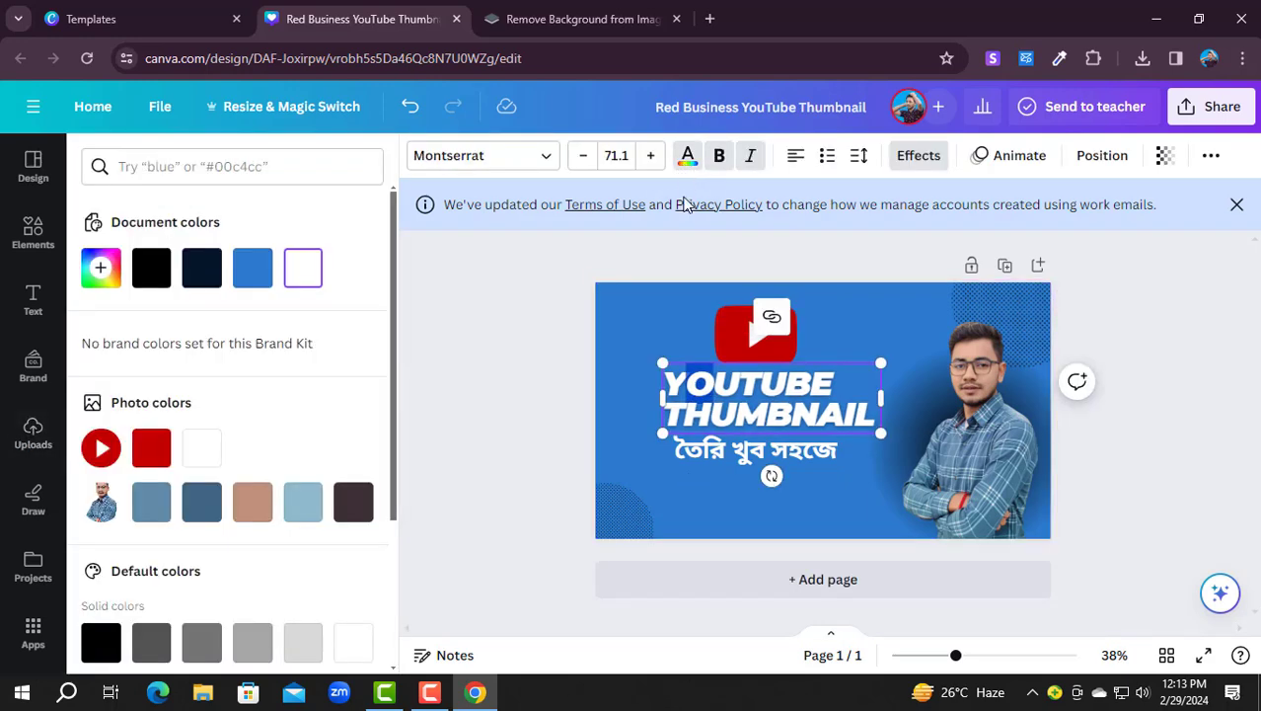
pyautogui.click(153, 450)
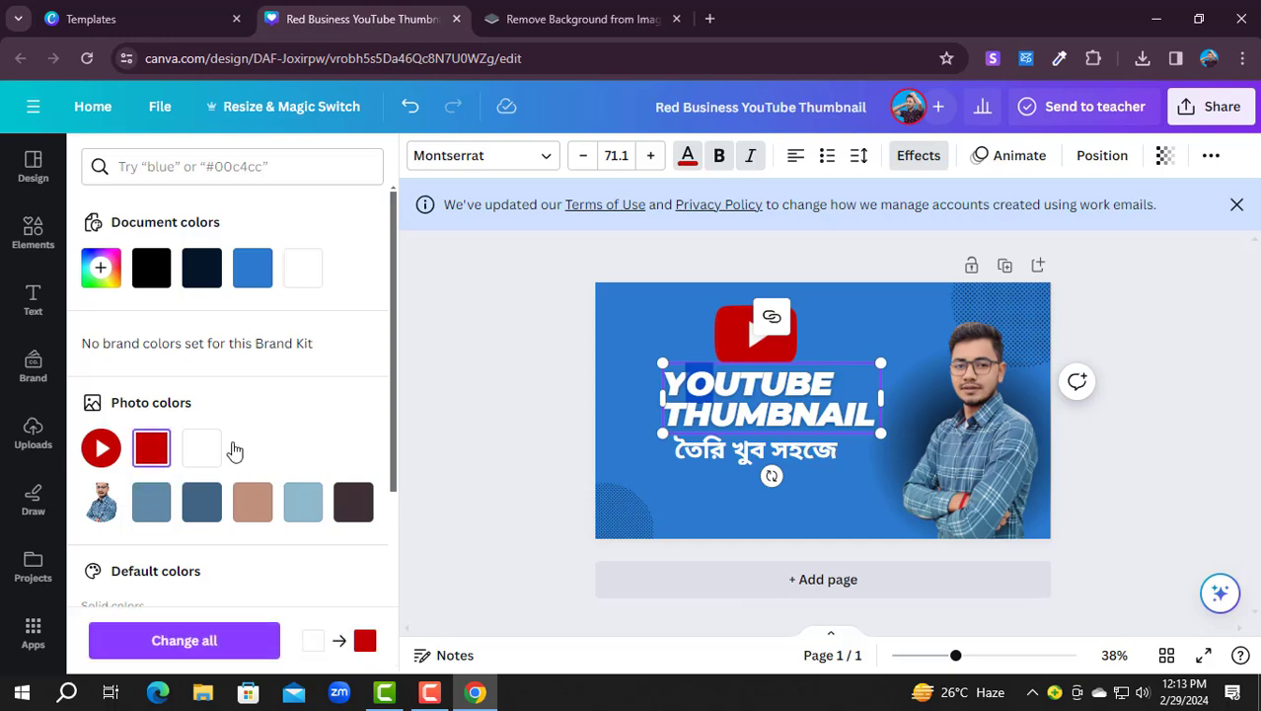
pyautogui.click(712, 494)
# Step: Color the letter B in YOUTUBE with the same red from the document colors
pyautogui.click(796, 391)
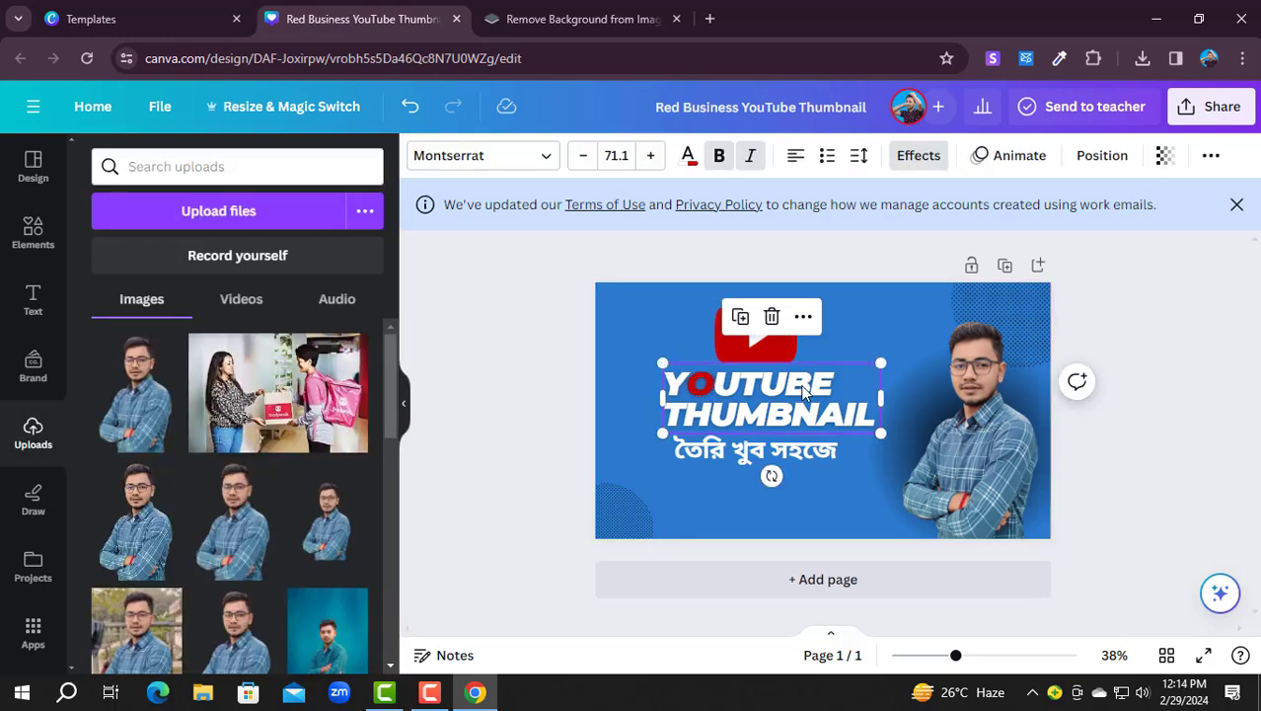
pyautogui.click(801, 388)
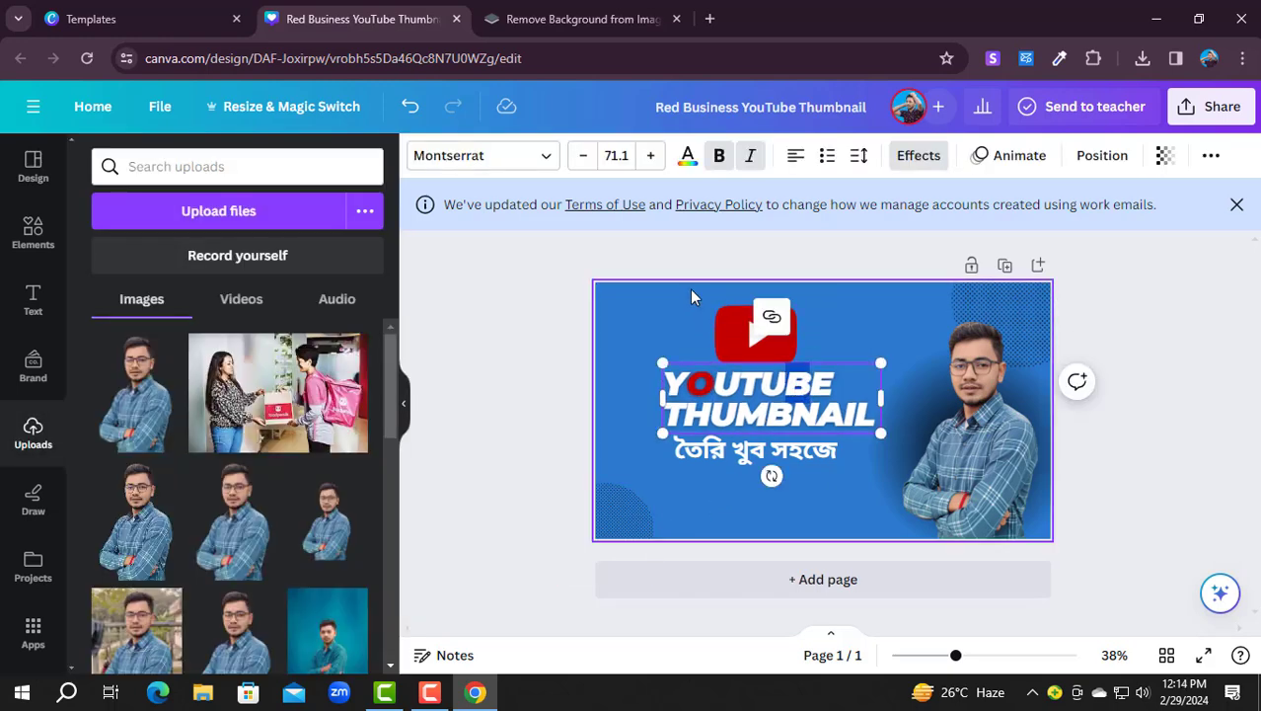
pyautogui.click(686, 161)
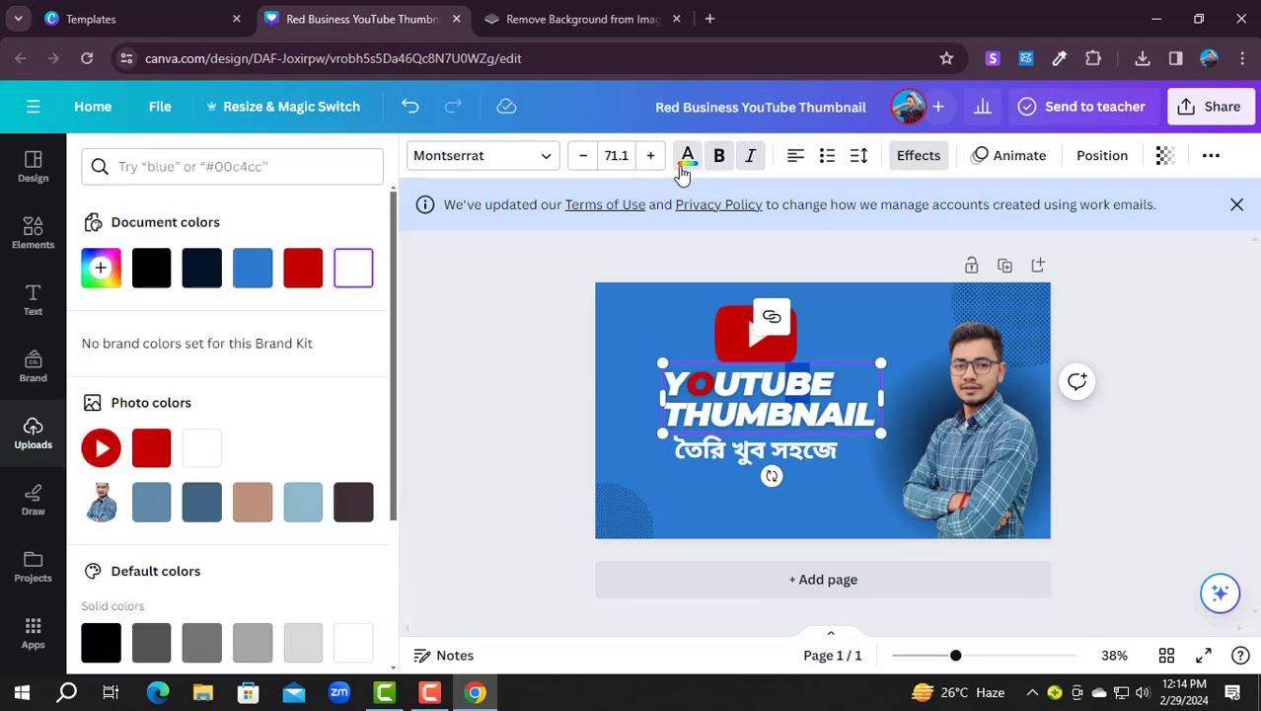
pyautogui.click(303, 267)
pyautogui.click(710, 503)
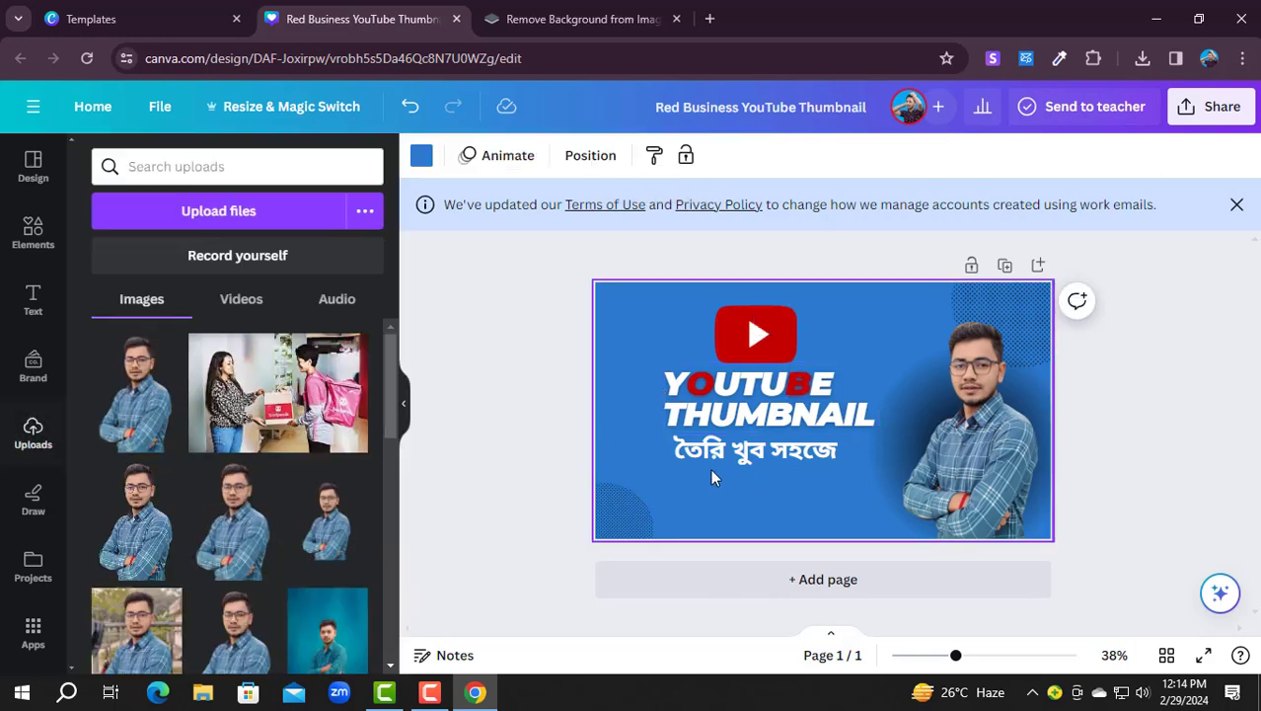
# Step: Color the letter U in THUMBNAIL with the red document color
pyautogui.click(728, 414)
pyautogui.click(724, 417)
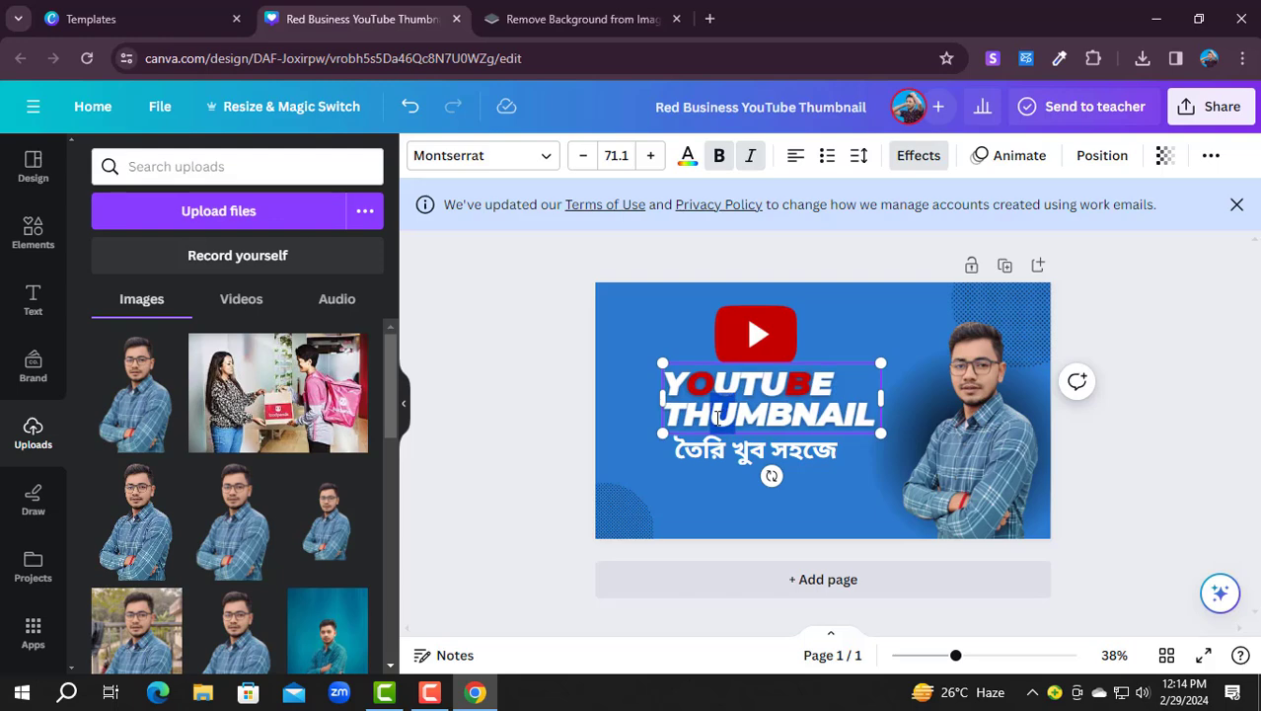
pyautogui.click(688, 158)
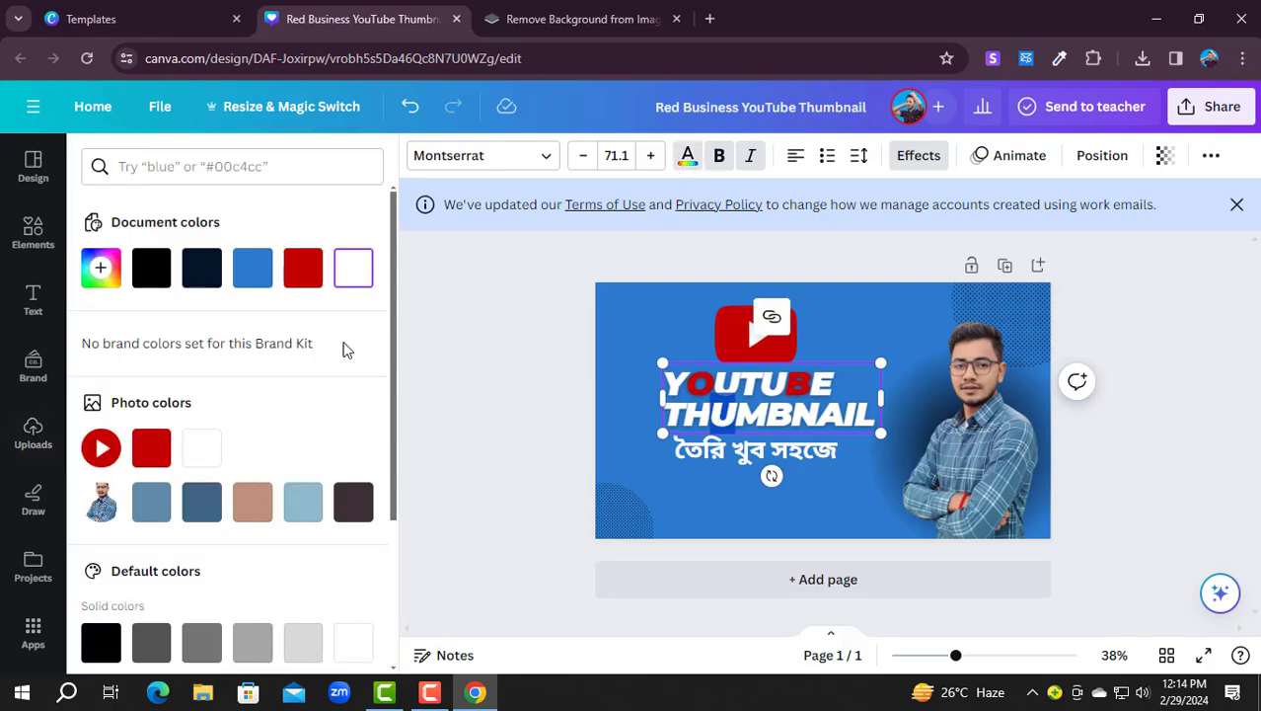
pyautogui.click(303, 268)
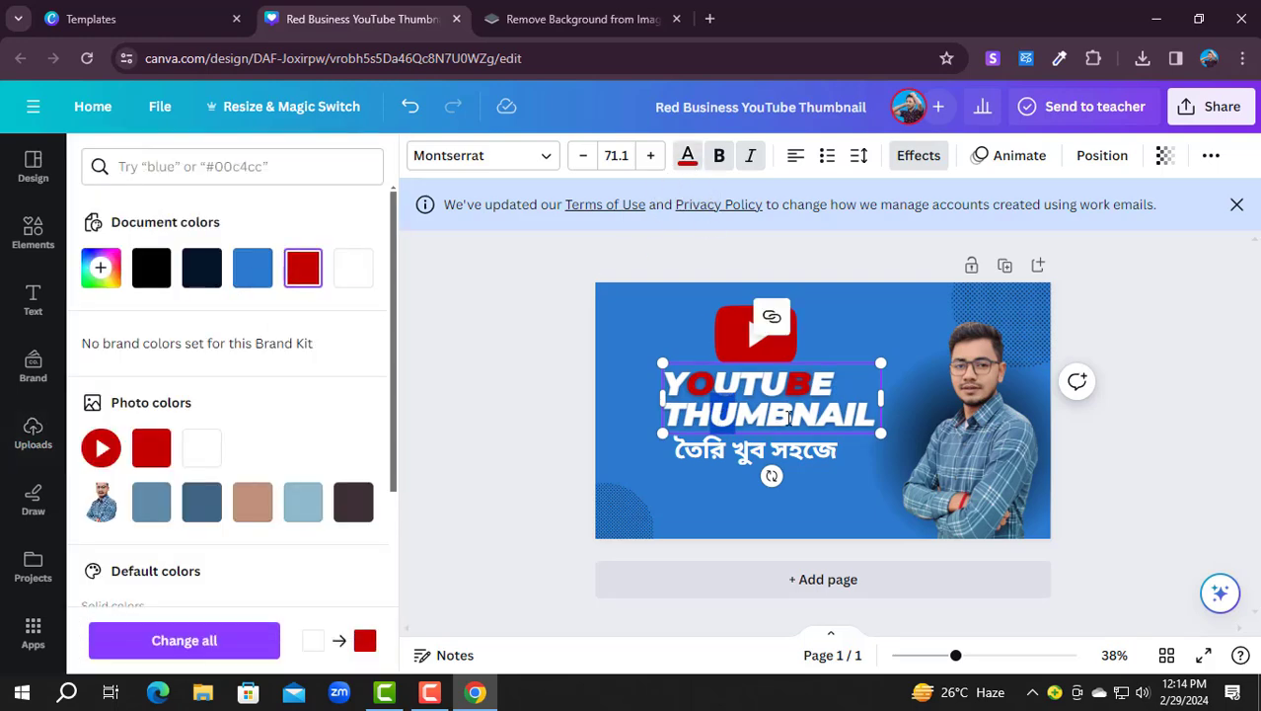
# Step: Color the letter B in THUMBNAIL with the red document color and deselect the headline
pyautogui.moveTo(791, 419); pyautogui.dragTo(774, 418)
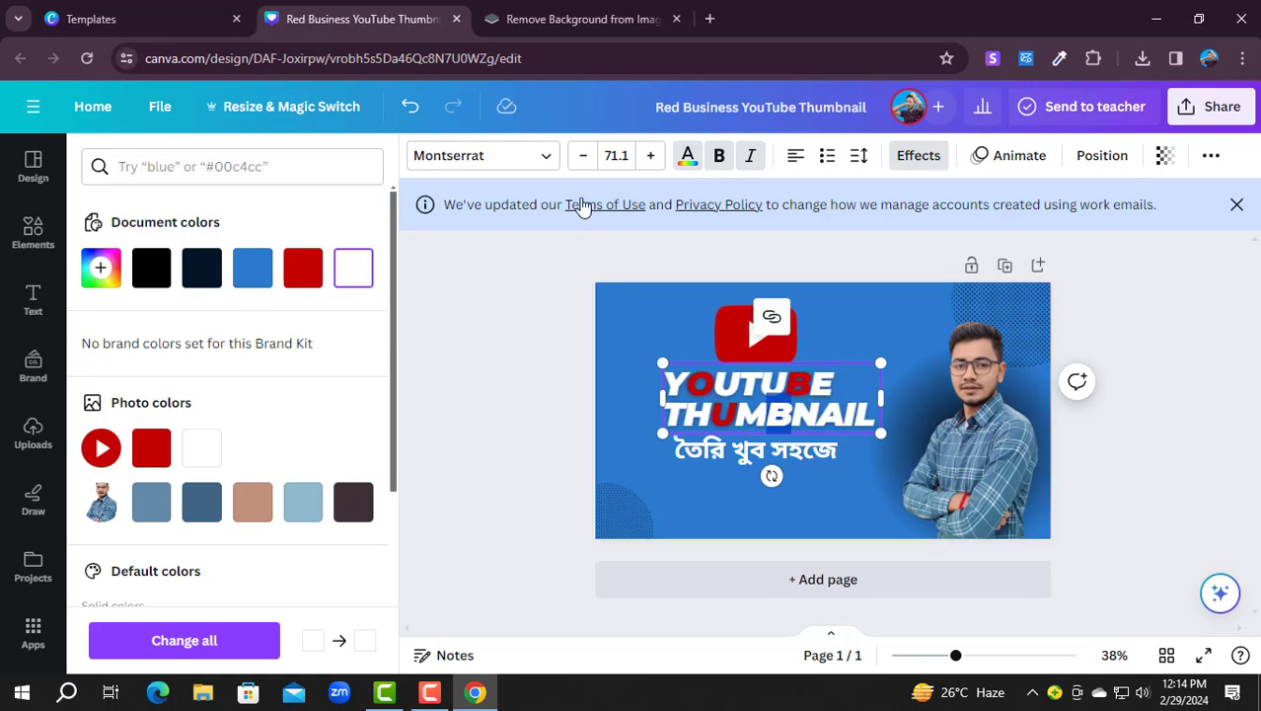
pyautogui.click(689, 156)
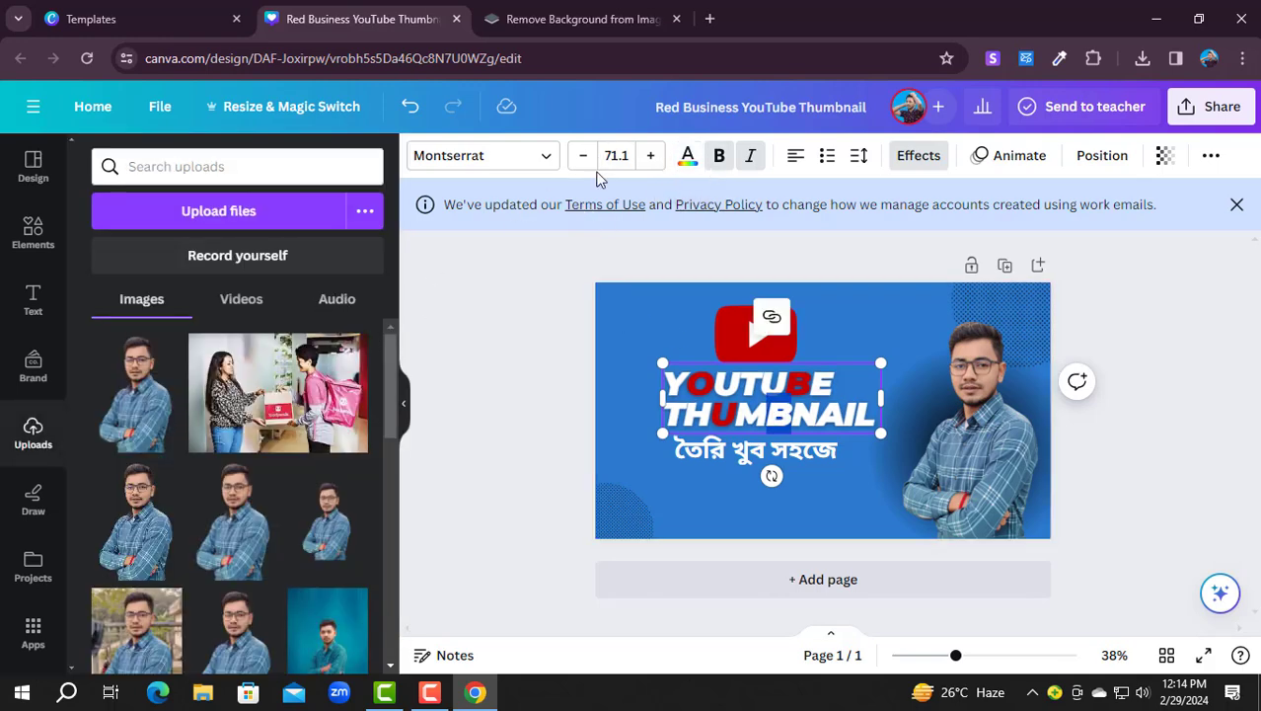
pyautogui.click(689, 156)
pyautogui.click(303, 268)
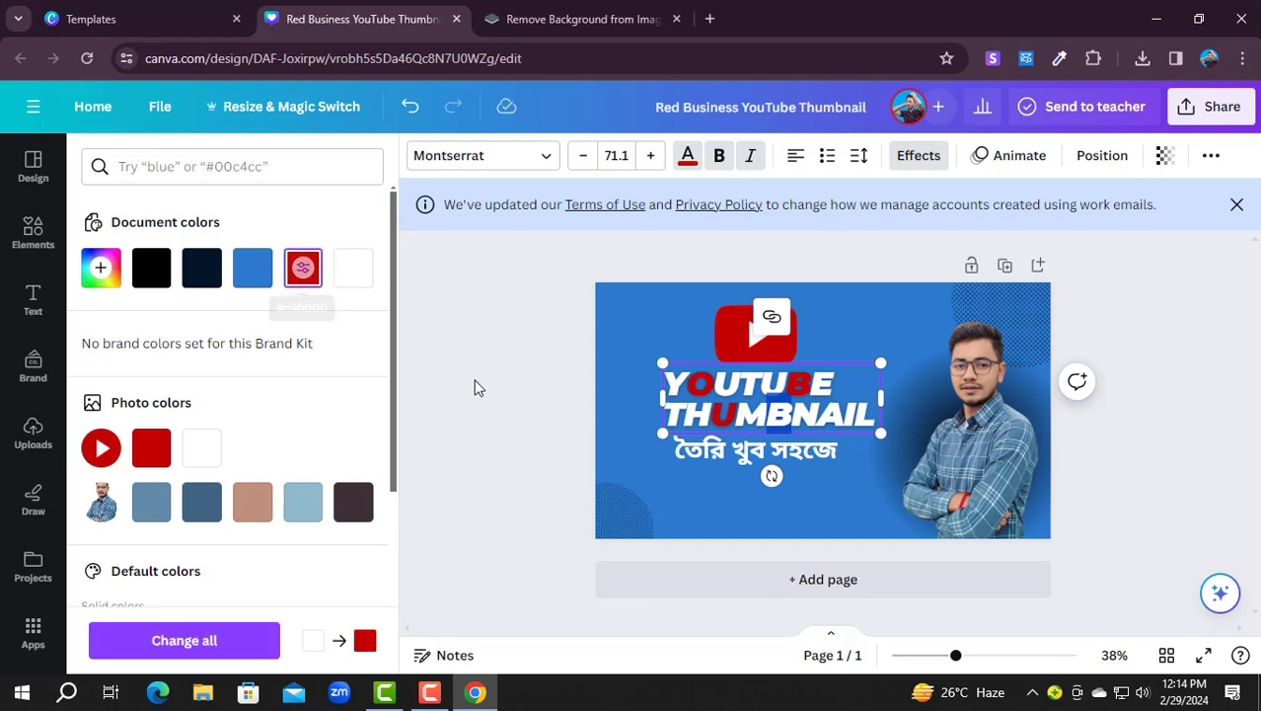
pyautogui.click(699, 479)
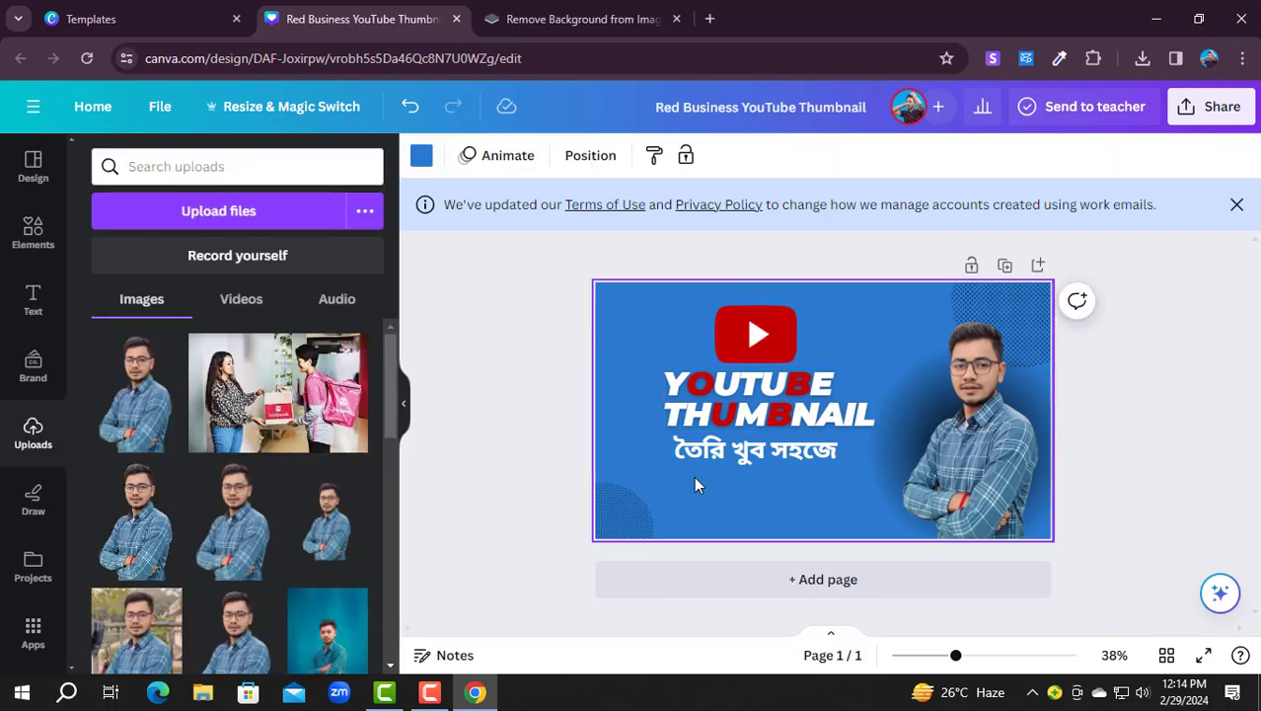
# Step: Try the logo's dark red, light blue, yellow and bright red as text colors for the Bengali line under the headline
pyautogui.click(727, 460)
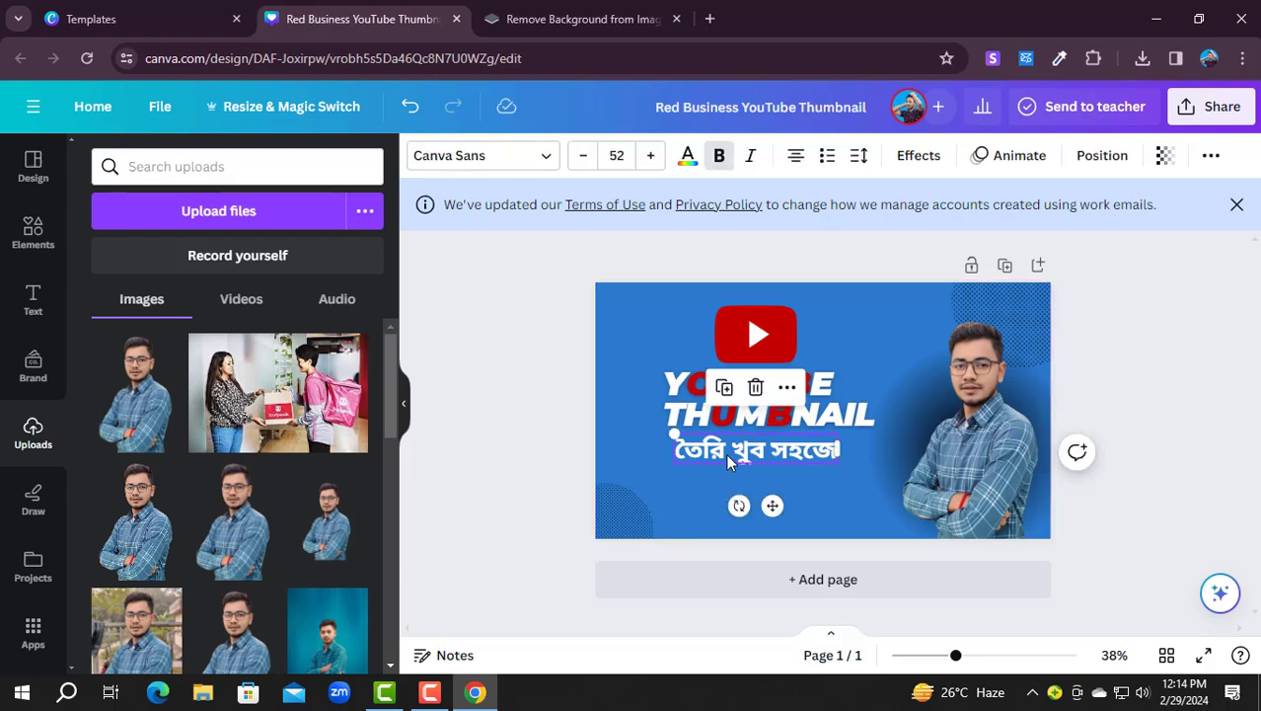
pyautogui.click(688, 157)
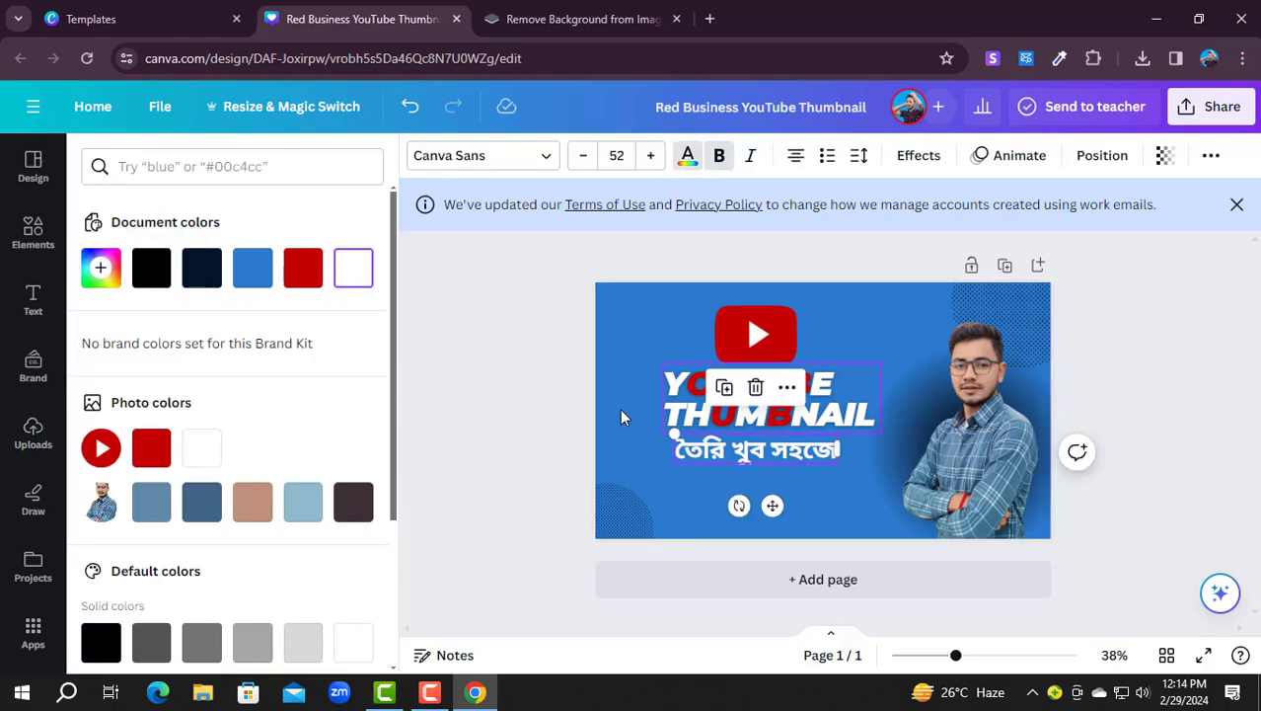
pyautogui.click(201, 503)
pyautogui.click(156, 448)
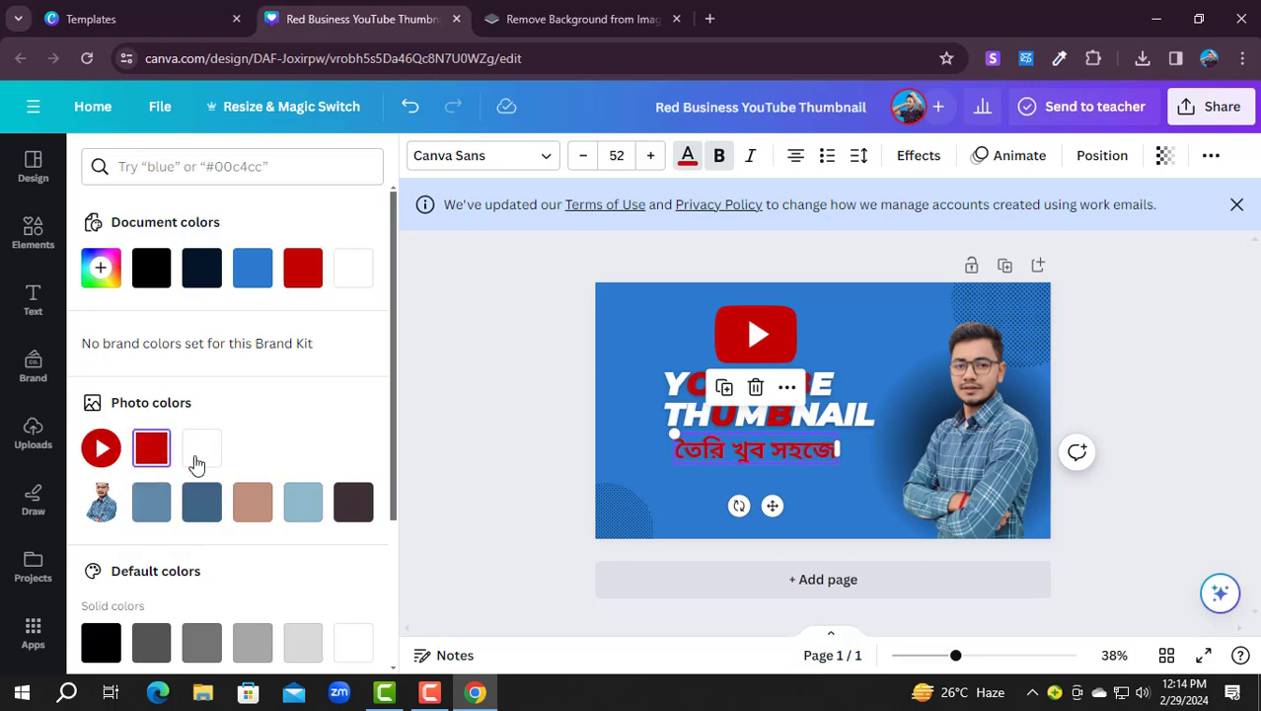
pyautogui.scroll(-3, 196, 464)
pyautogui.click(249, 528)
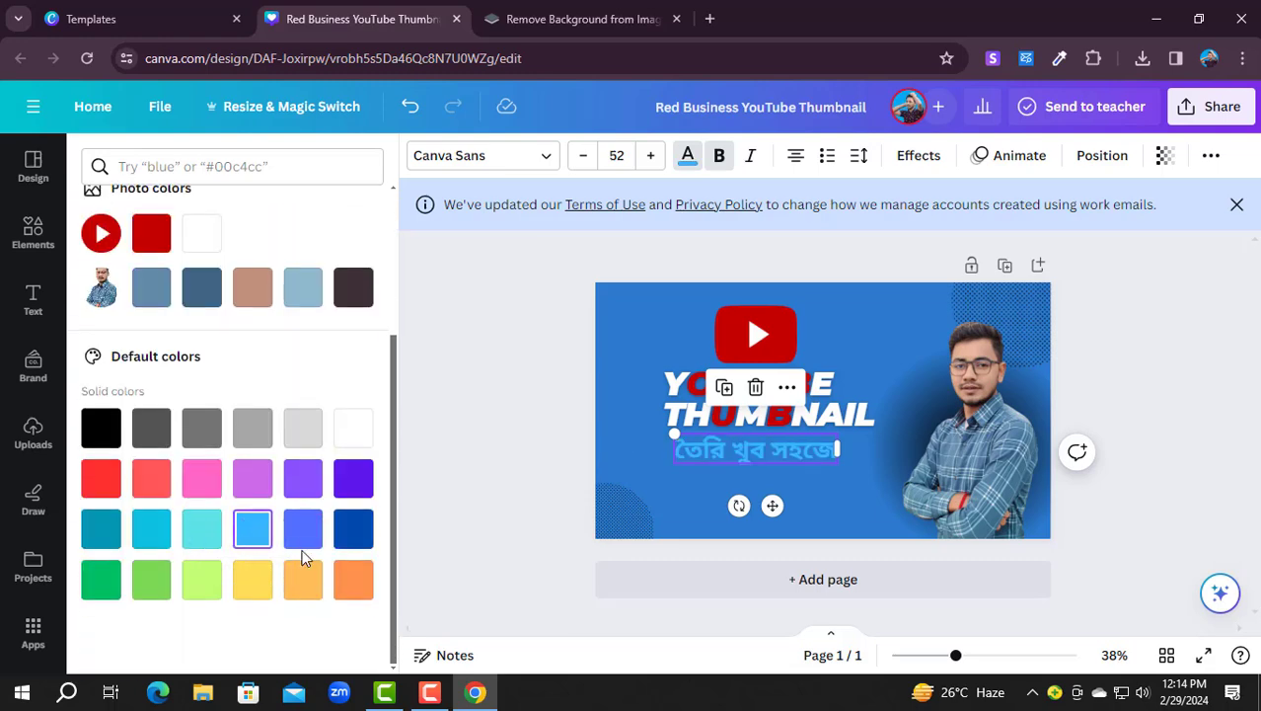
pyautogui.click(263, 580)
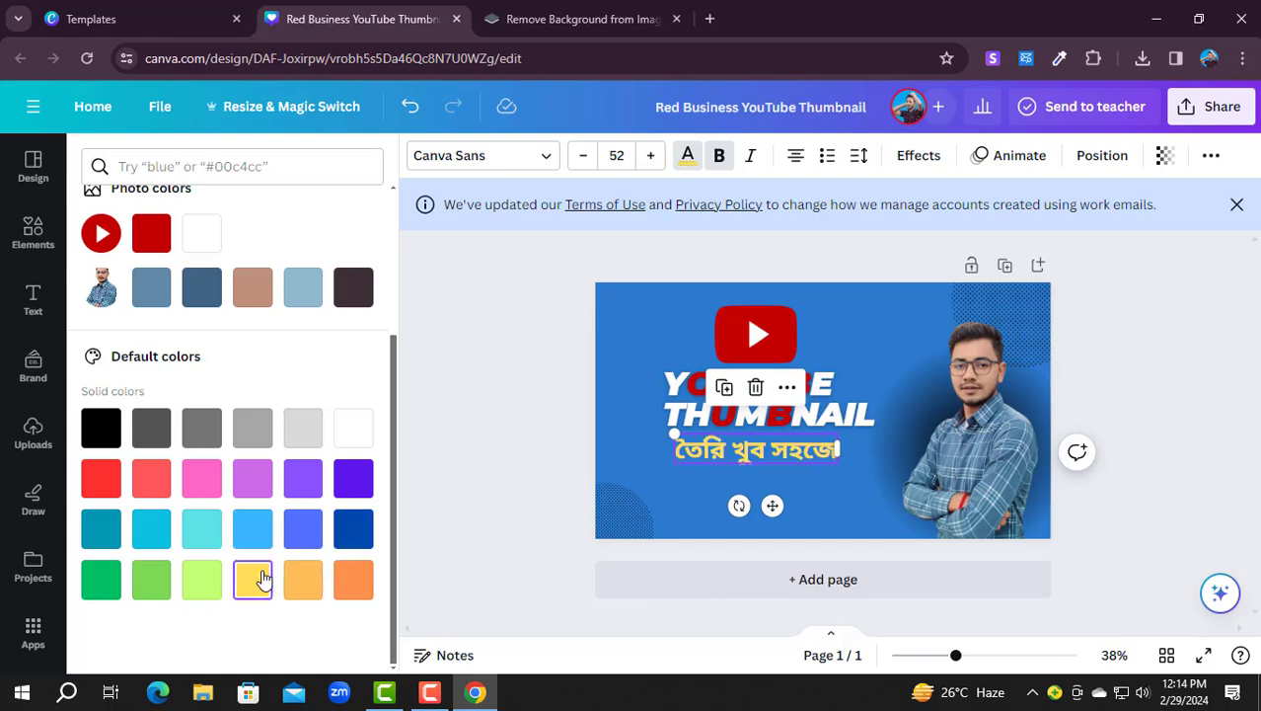
pyautogui.click(100, 484)
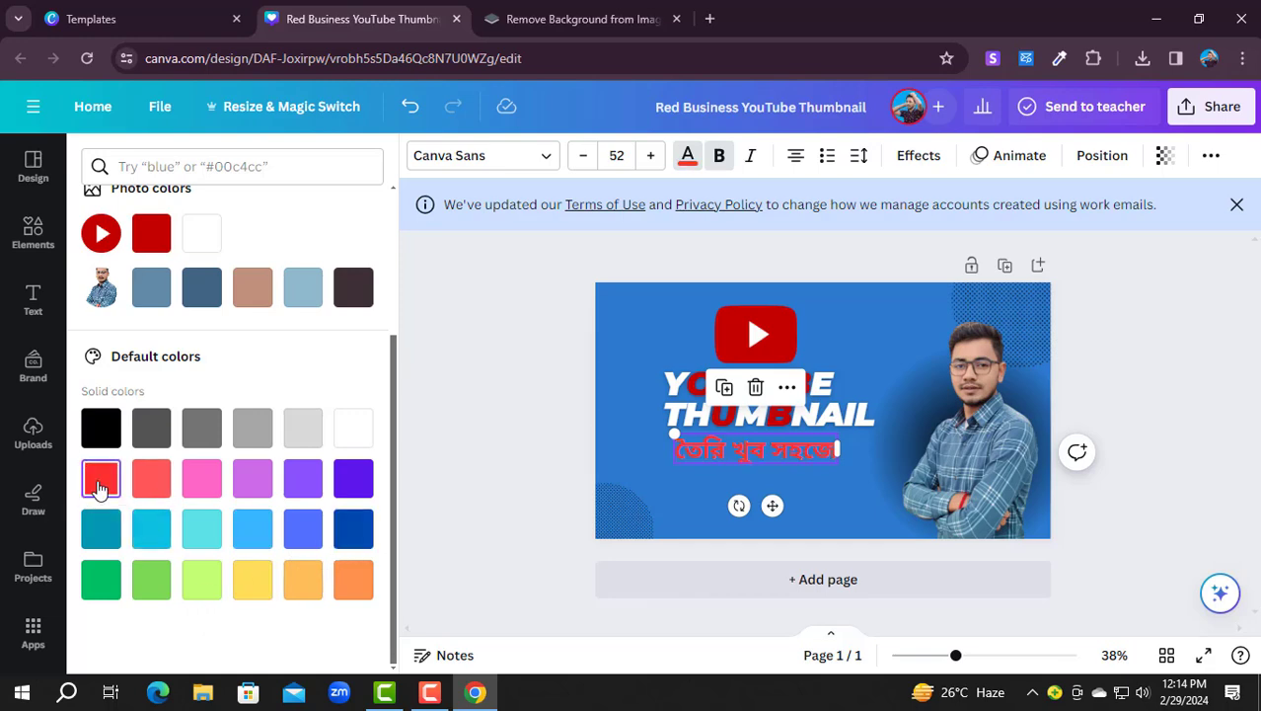
pyautogui.click(684, 504)
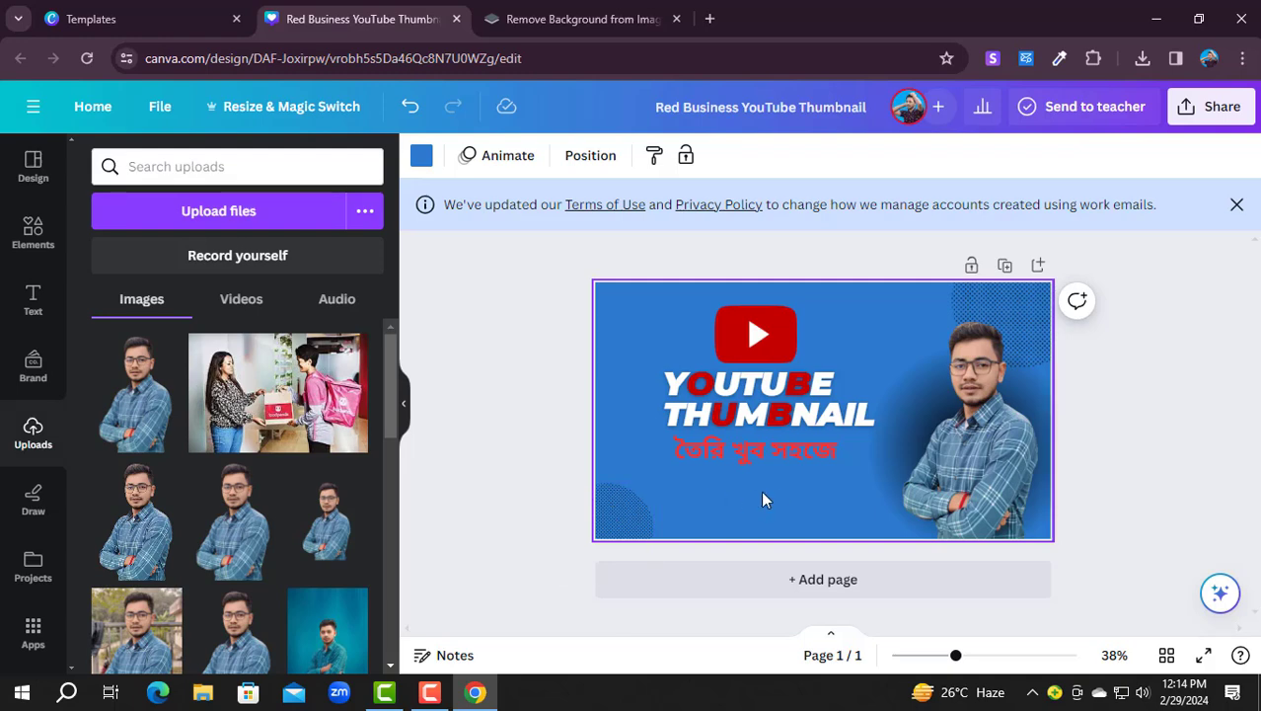
# Step: Set the Bengali line's text color to white from the document colors and deselect it
pyautogui.click(744, 462)
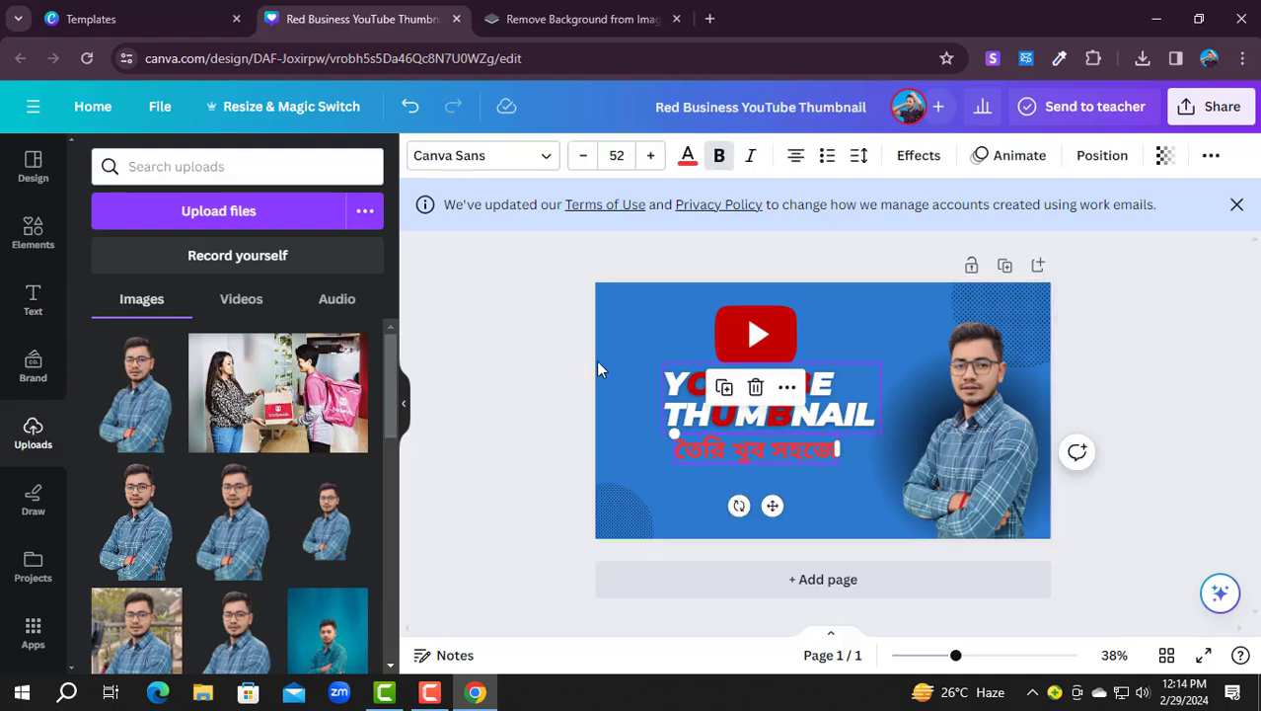
pyautogui.click(688, 155)
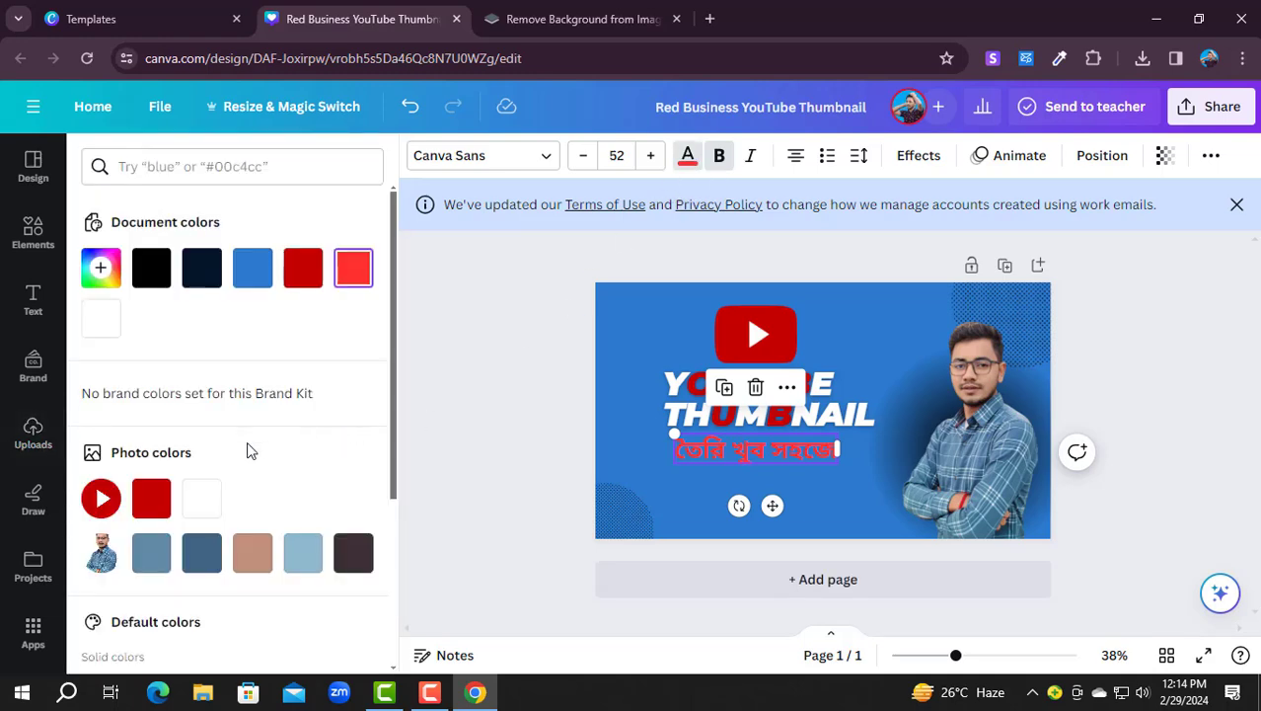
pyautogui.click(105, 314)
pyautogui.click(700, 489)
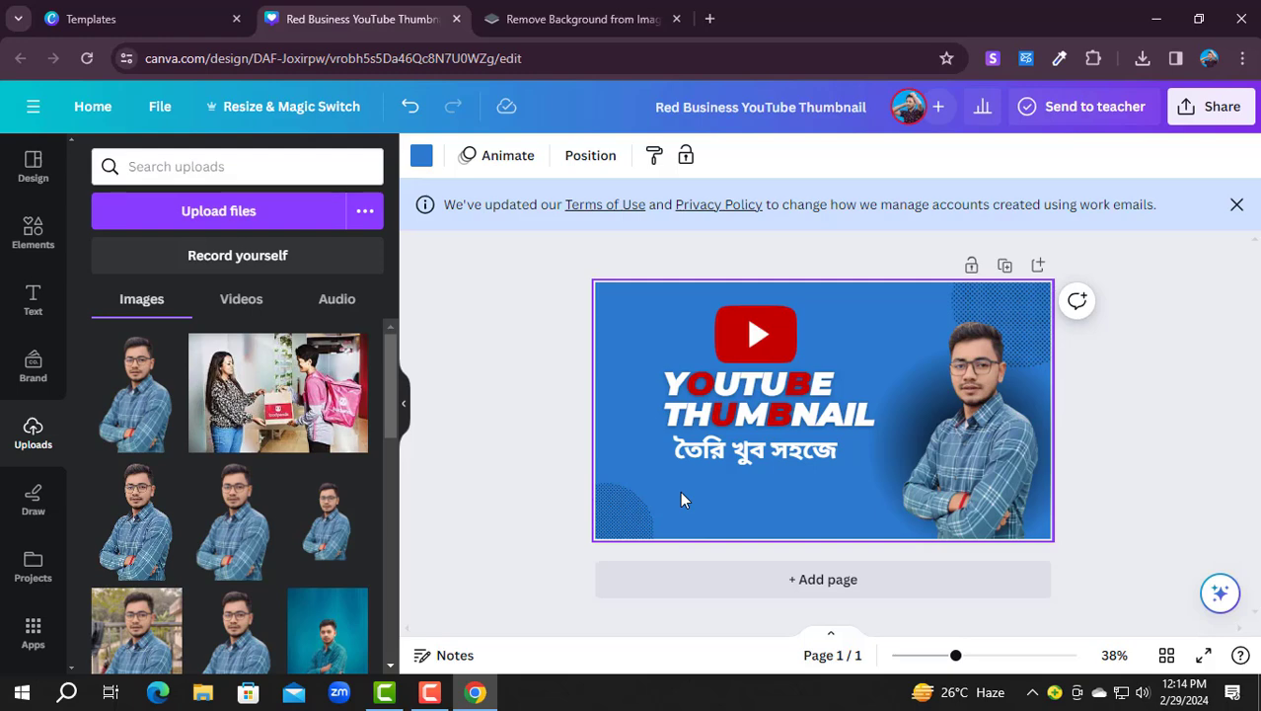
# Step: Search the graphics for "fb logo" and place the round blue Facebook logo, shrunk to a small icon, below the Bengali line
pyautogui.click(32, 237)
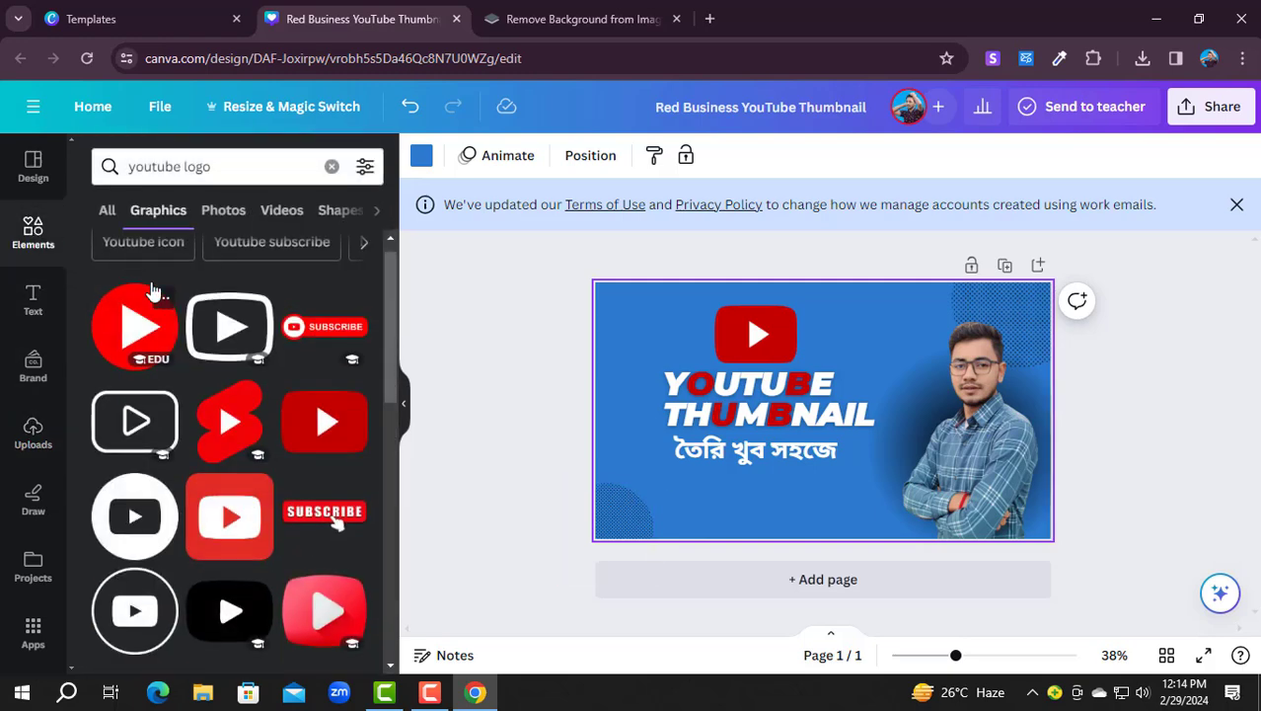
pyautogui.click(160, 166)
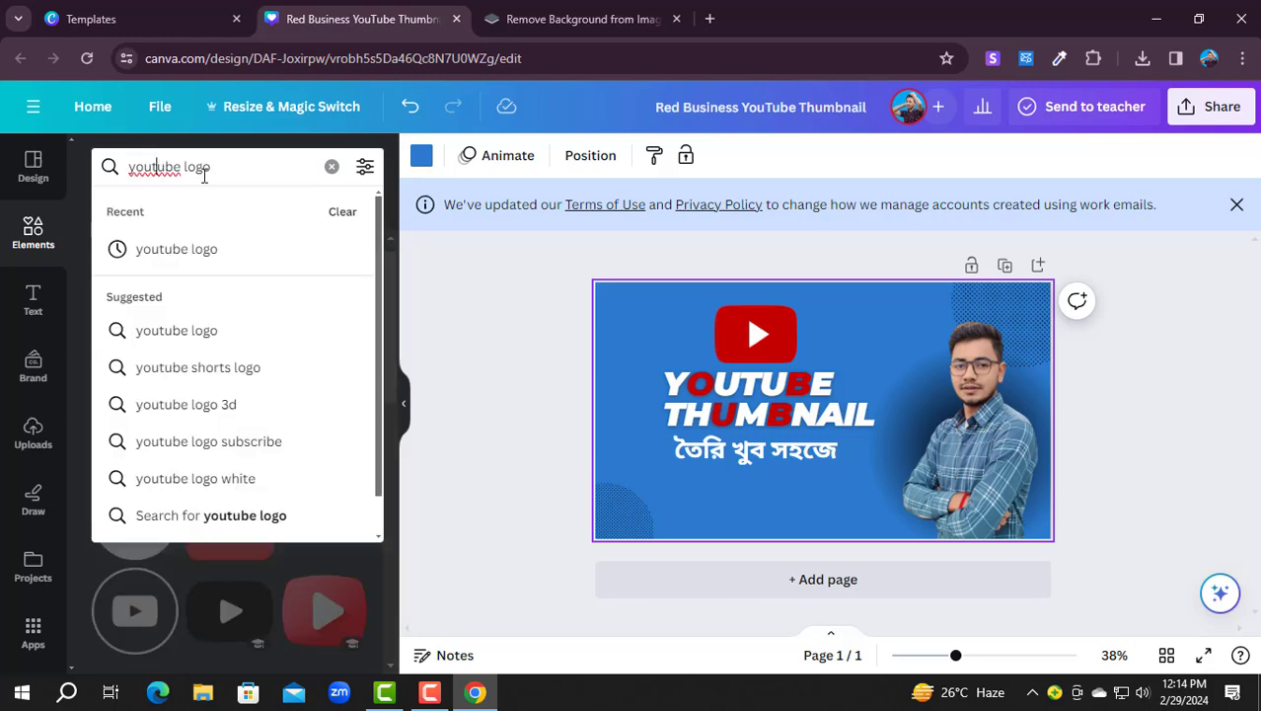
pyautogui.click(331, 166)
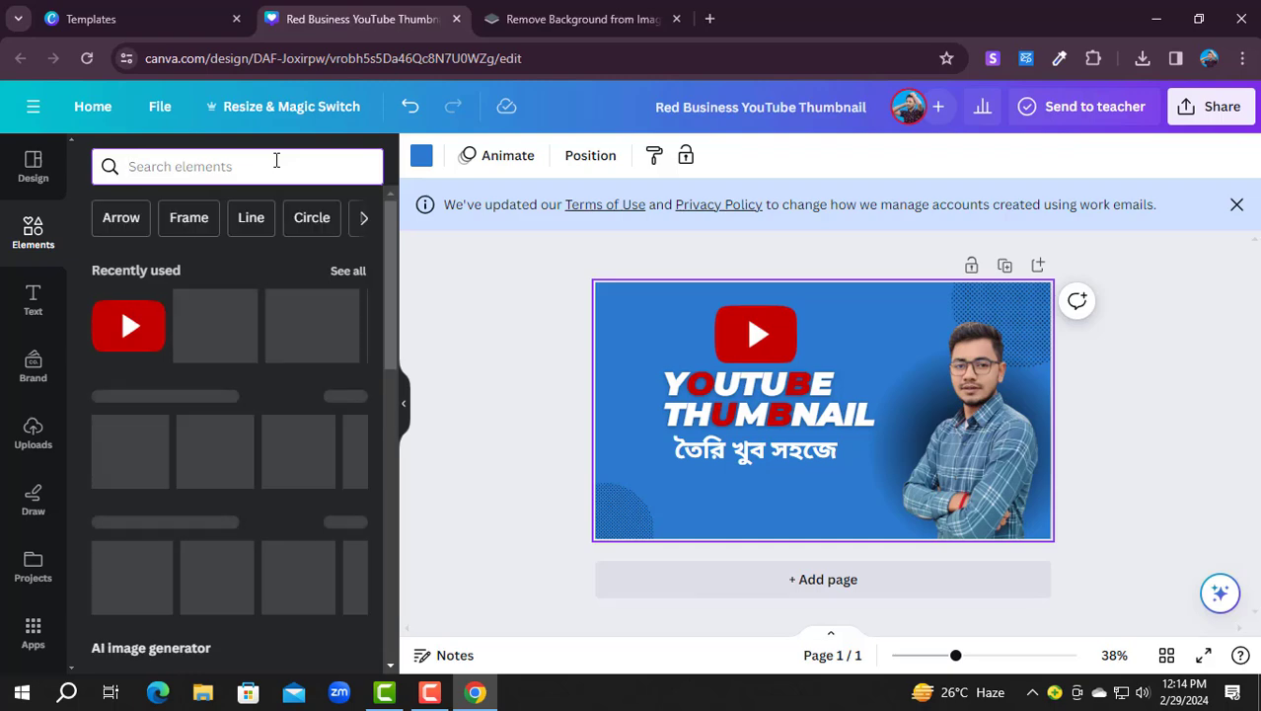
pyautogui.write('fb')
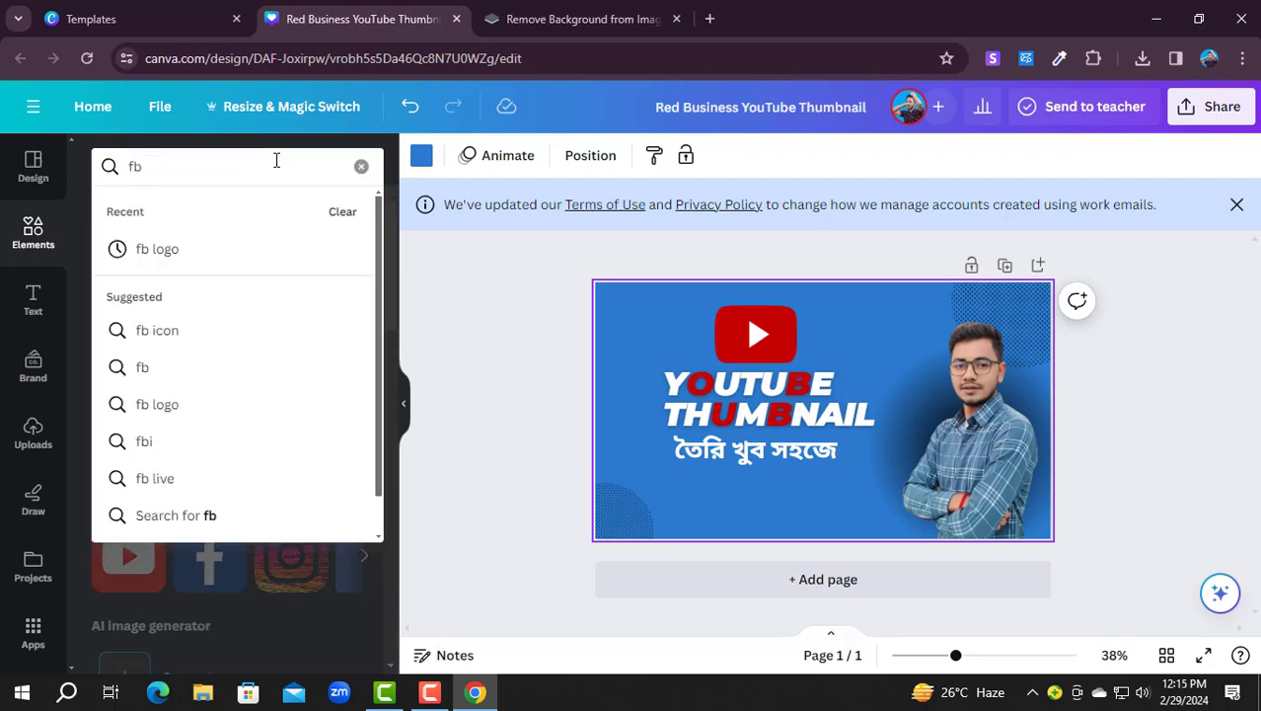
pyautogui.write(' logo')
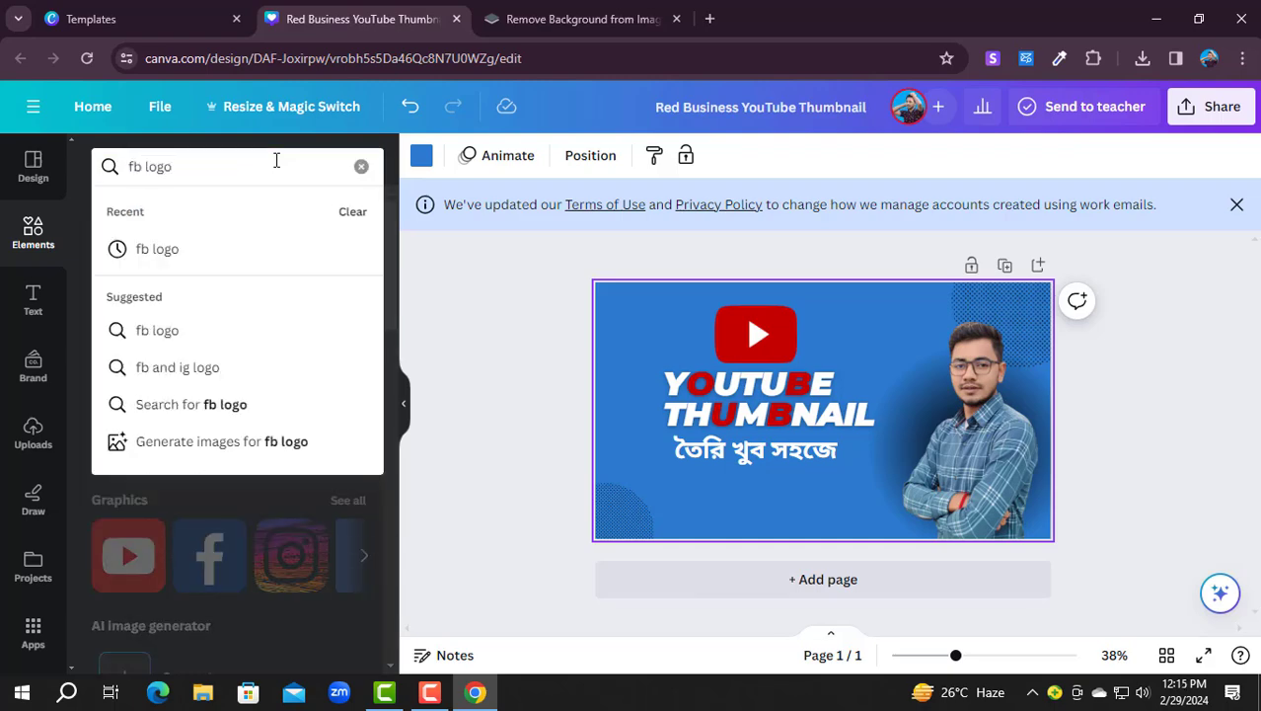
pyautogui.click(197, 251)
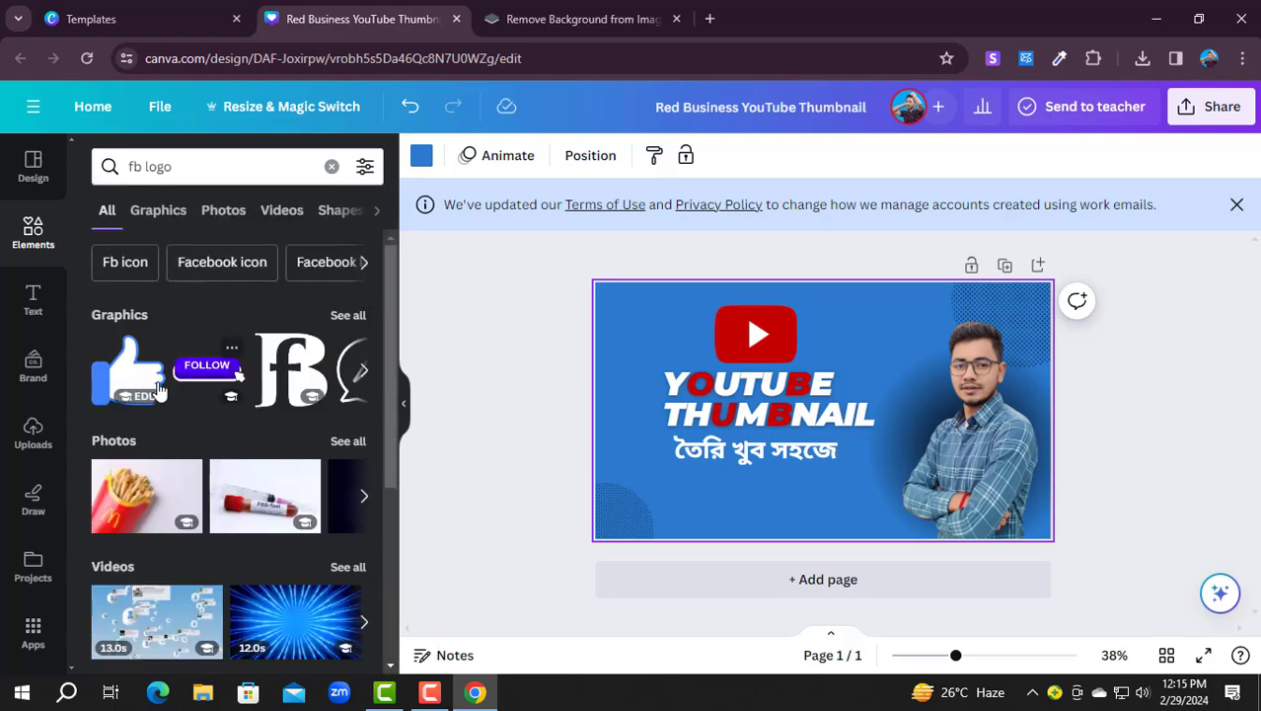
pyautogui.click(348, 315)
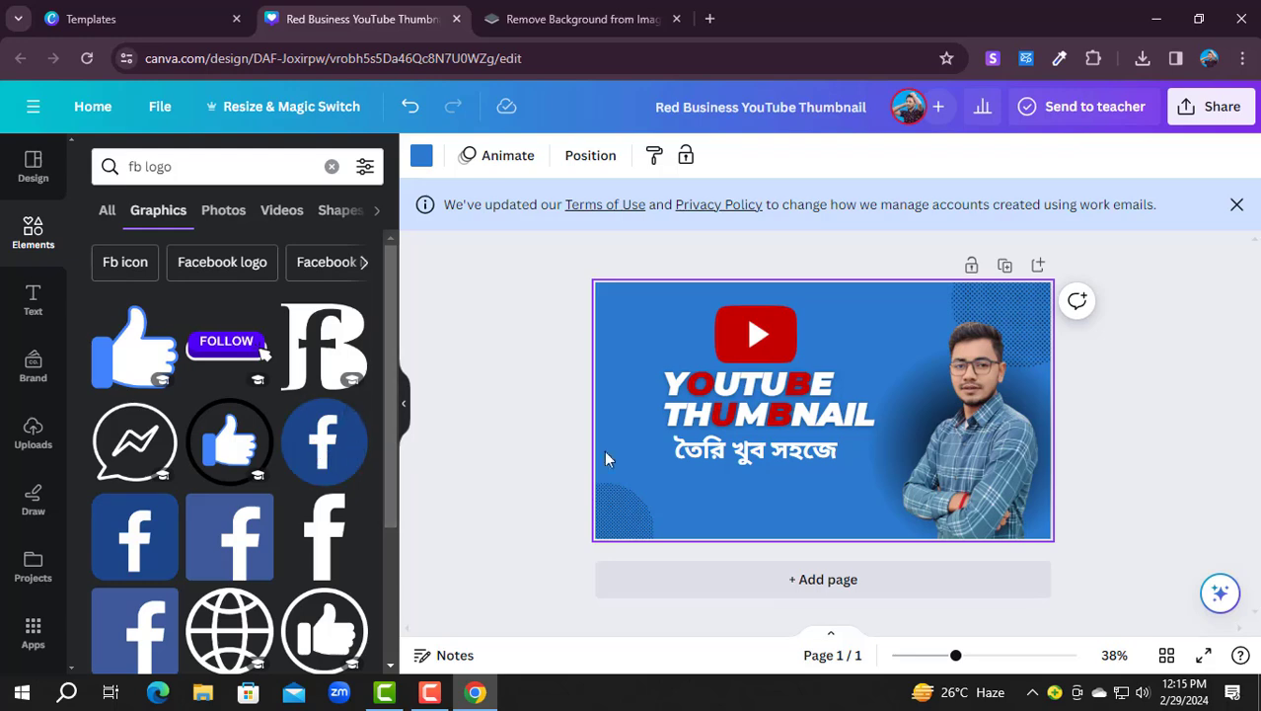
pyautogui.moveTo(314, 447); pyautogui.dragTo(648, 471)
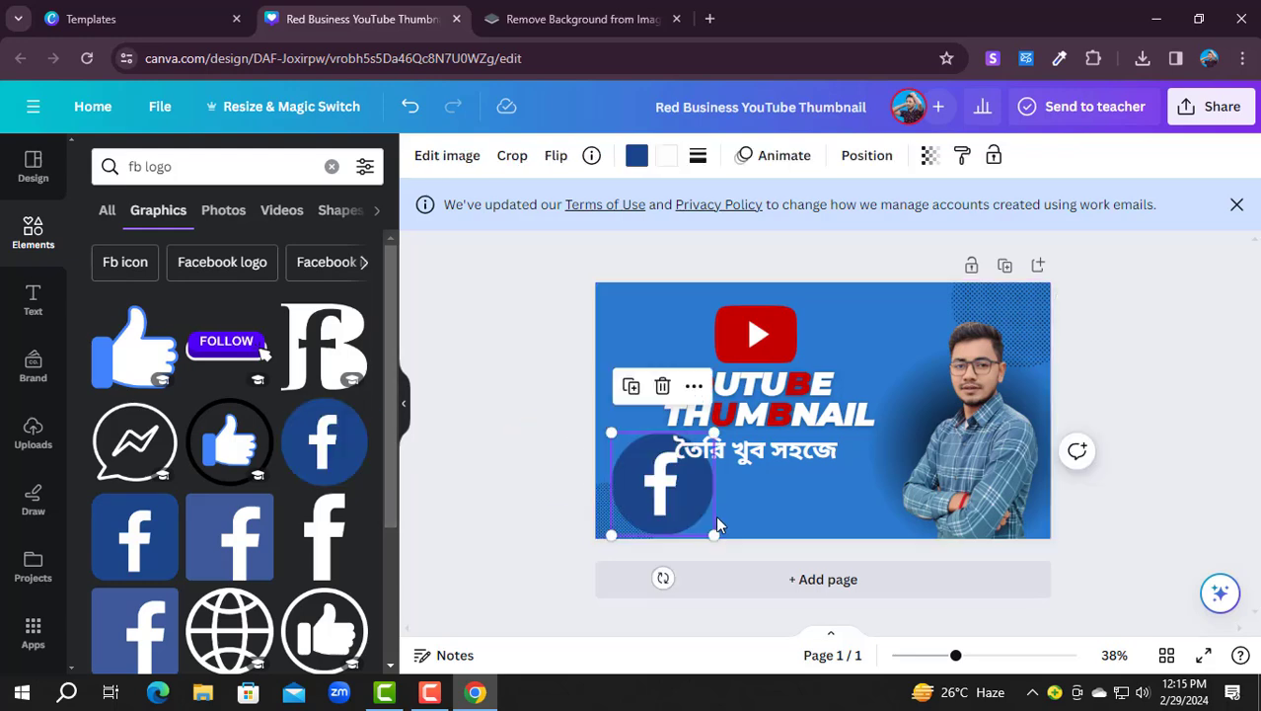
pyautogui.moveTo(709, 533); pyautogui.dragTo(674, 510)
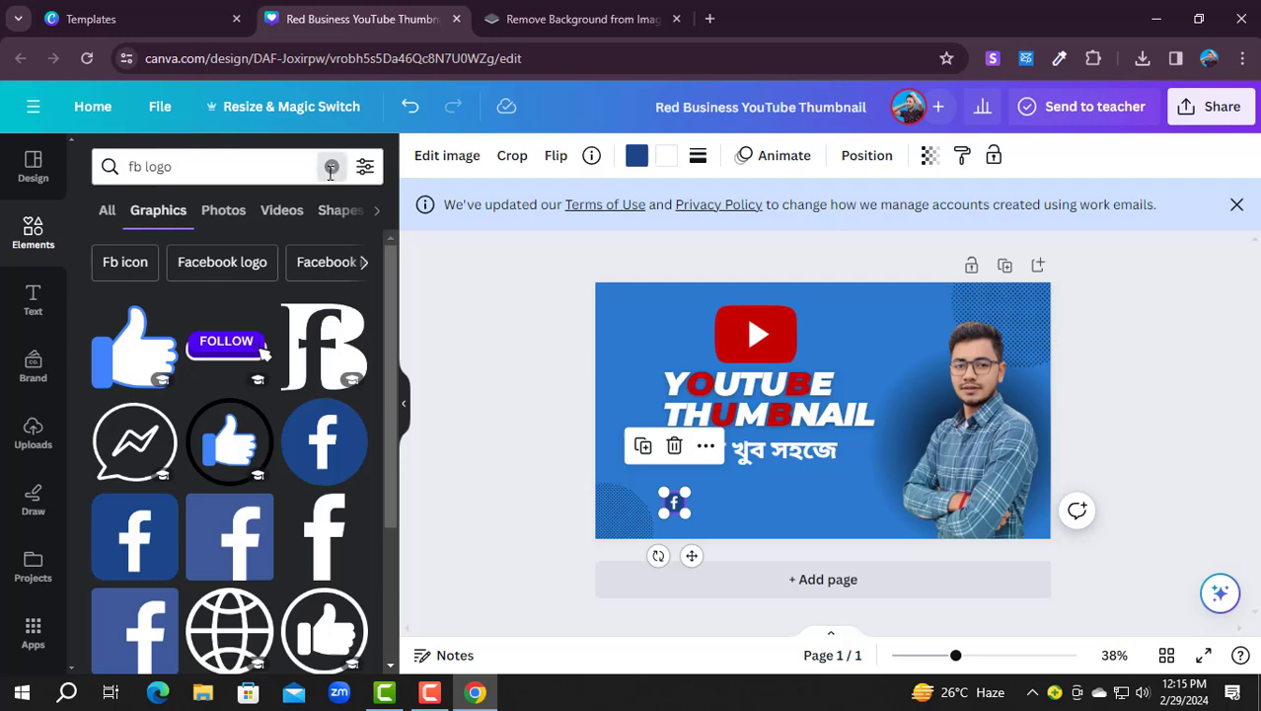
# Step: Add the recently used red globe icon, shrink it to match the Facebook icon and stack it directly below that icon
pyautogui.click(332, 166)
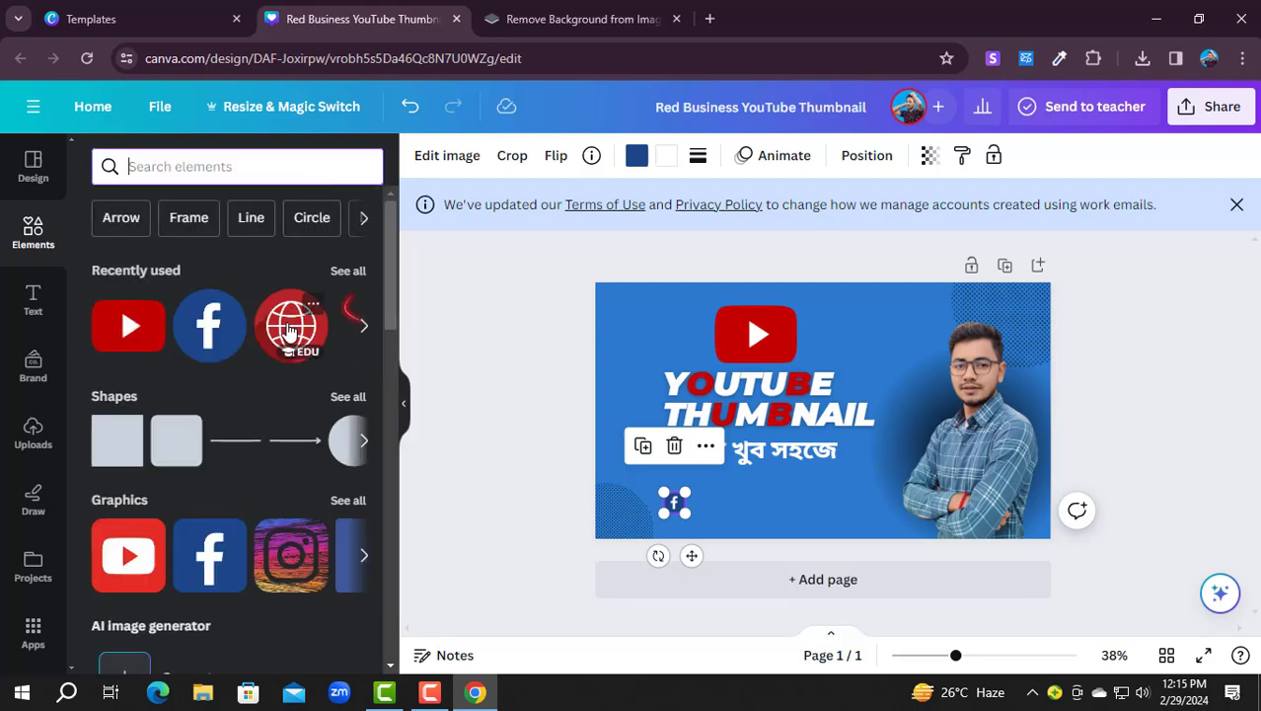
pyautogui.click(293, 325)
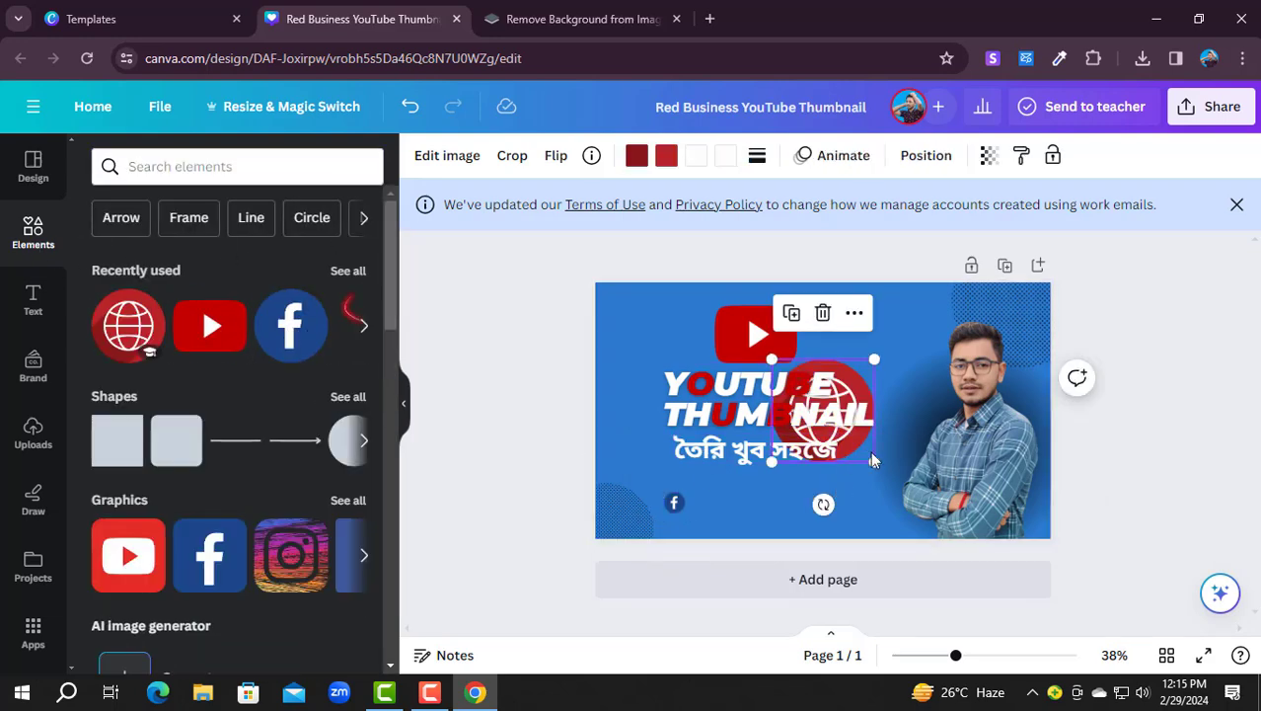
pyautogui.moveTo(871, 451); pyautogui.dragTo(676, 488)
pyautogui.click(681, 522)
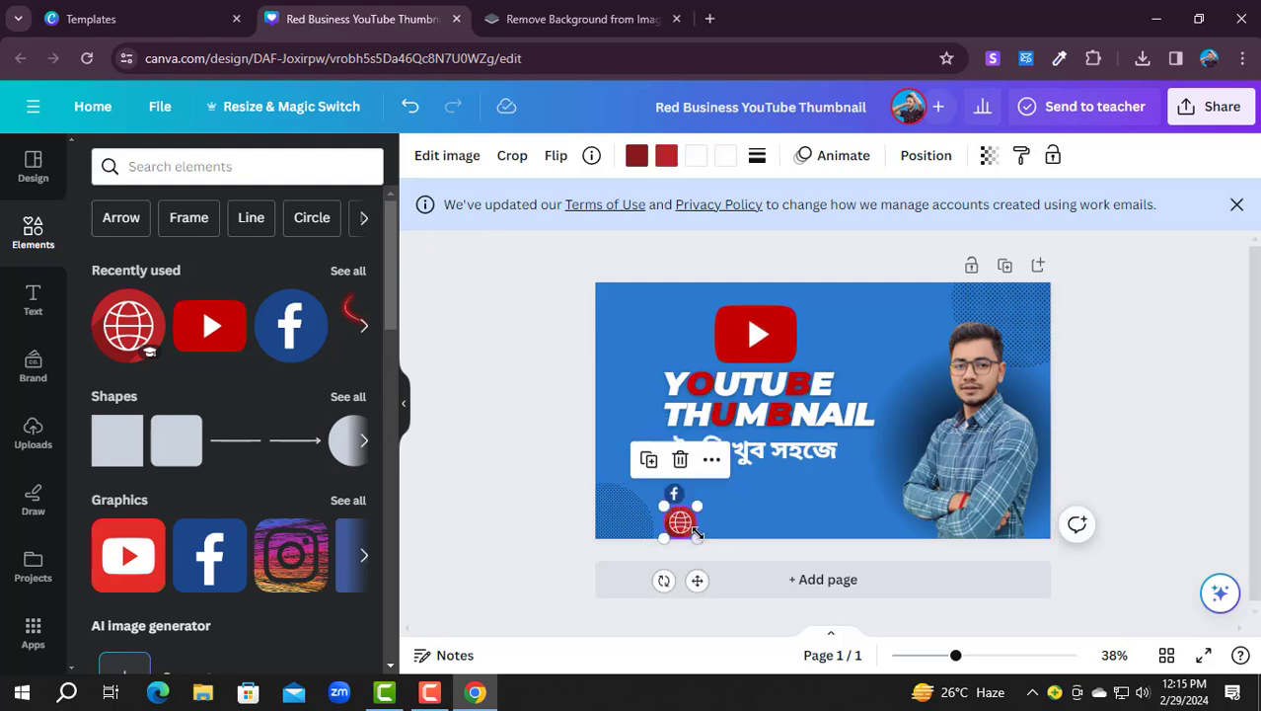
pyautogui.moveTo(692, 533); pyautogui.dragTo(684, 487)
pyautogui.click(727, 509)
pyautogui.click(681, 498)
pyautogui.click(696, 519)
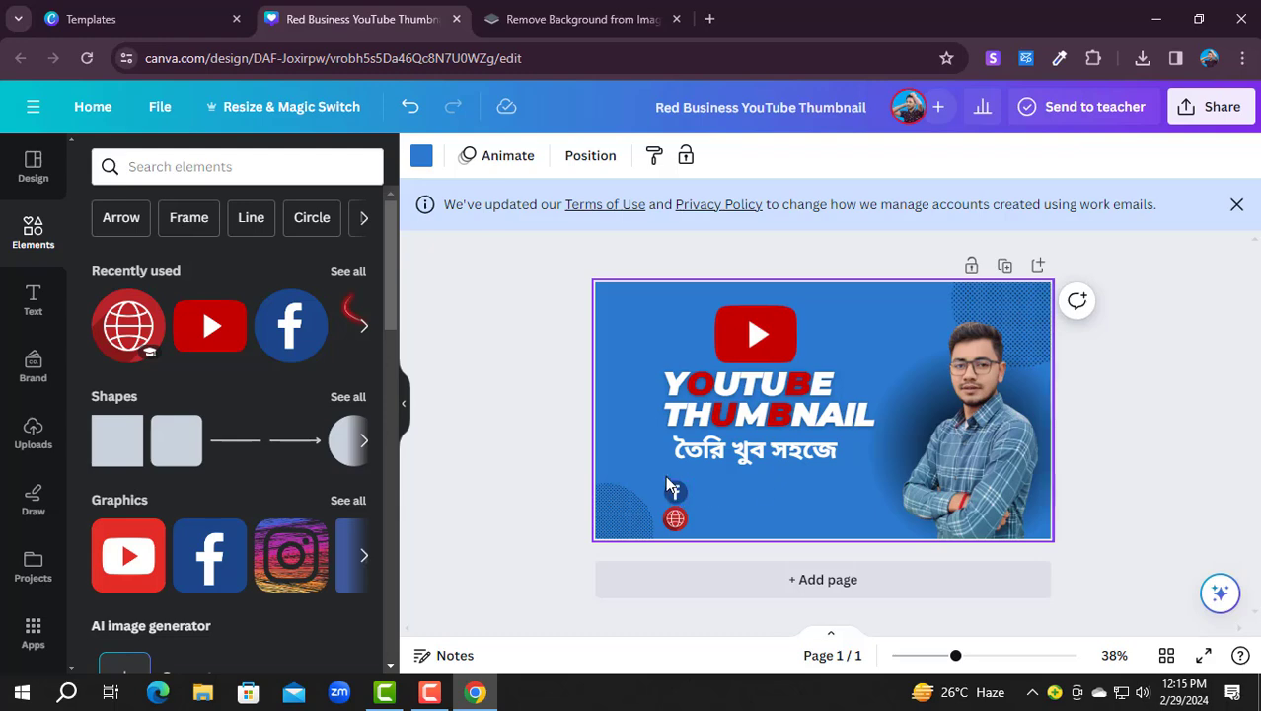
# Step: Add a subheading text box to the thumbnail
pyautogui.click(30, 308)
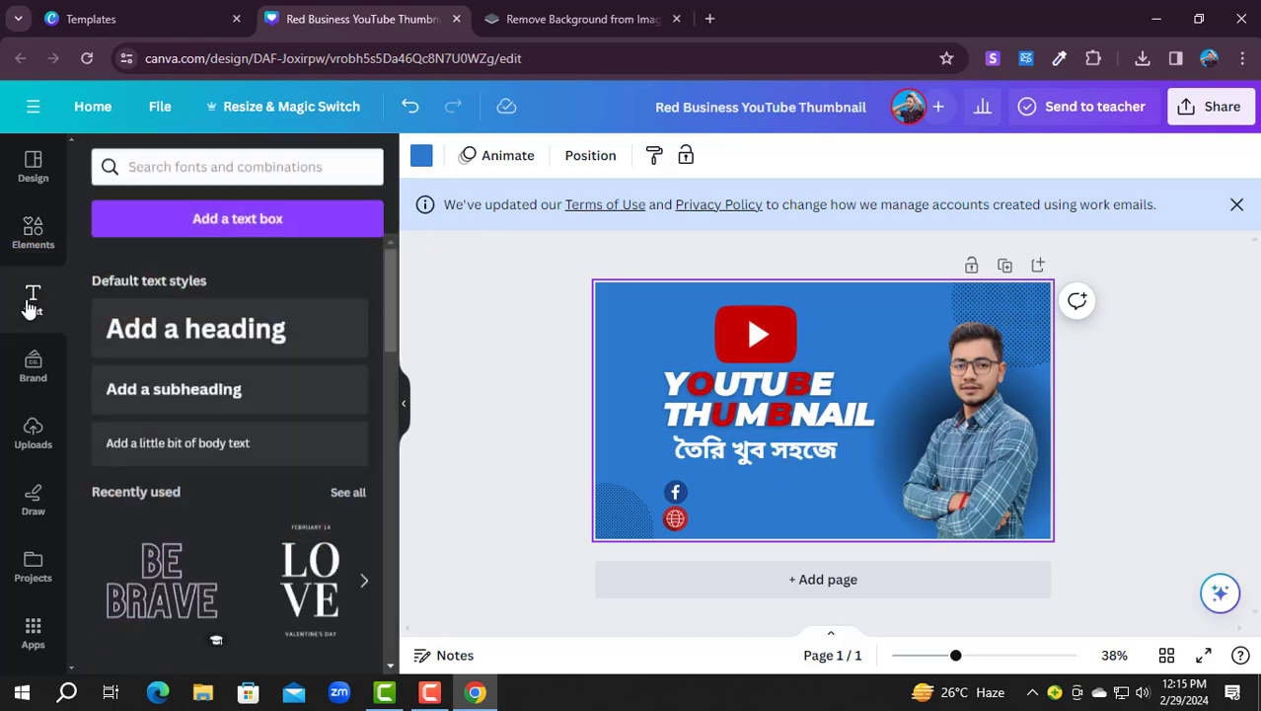
pyautogui.click(170, 392)
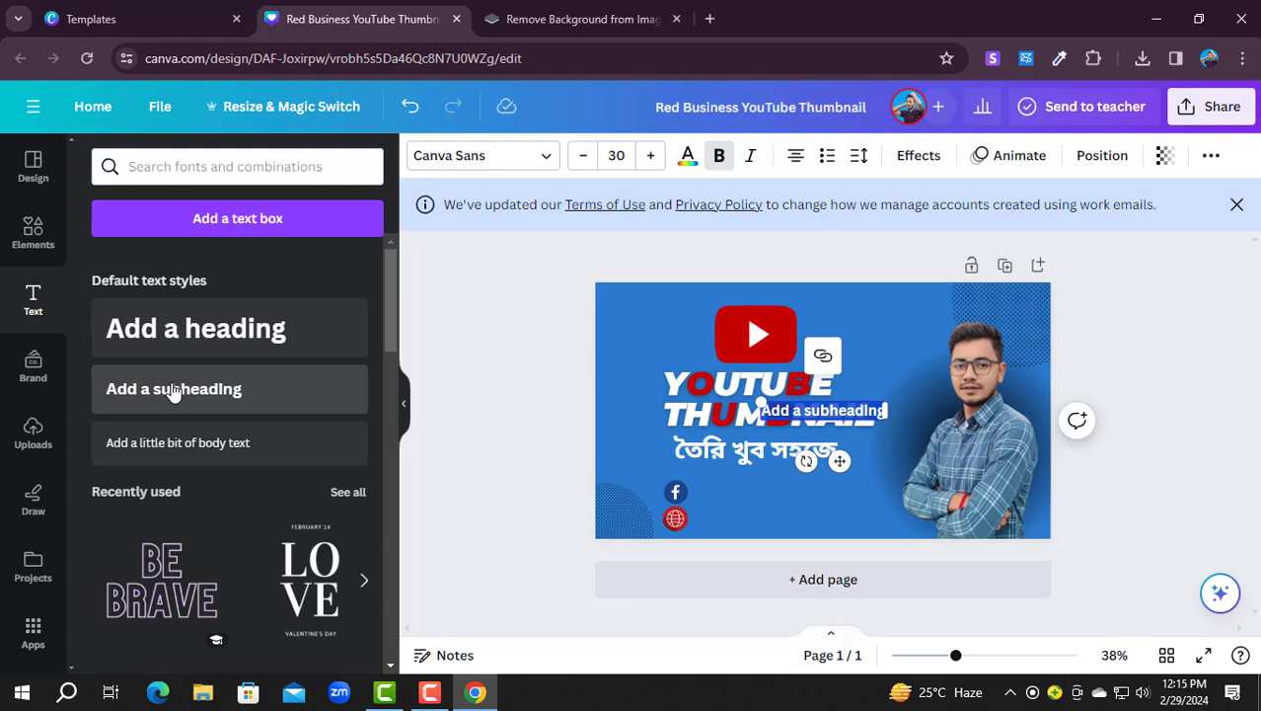
pyautogui.write('njdhkjdjdl')
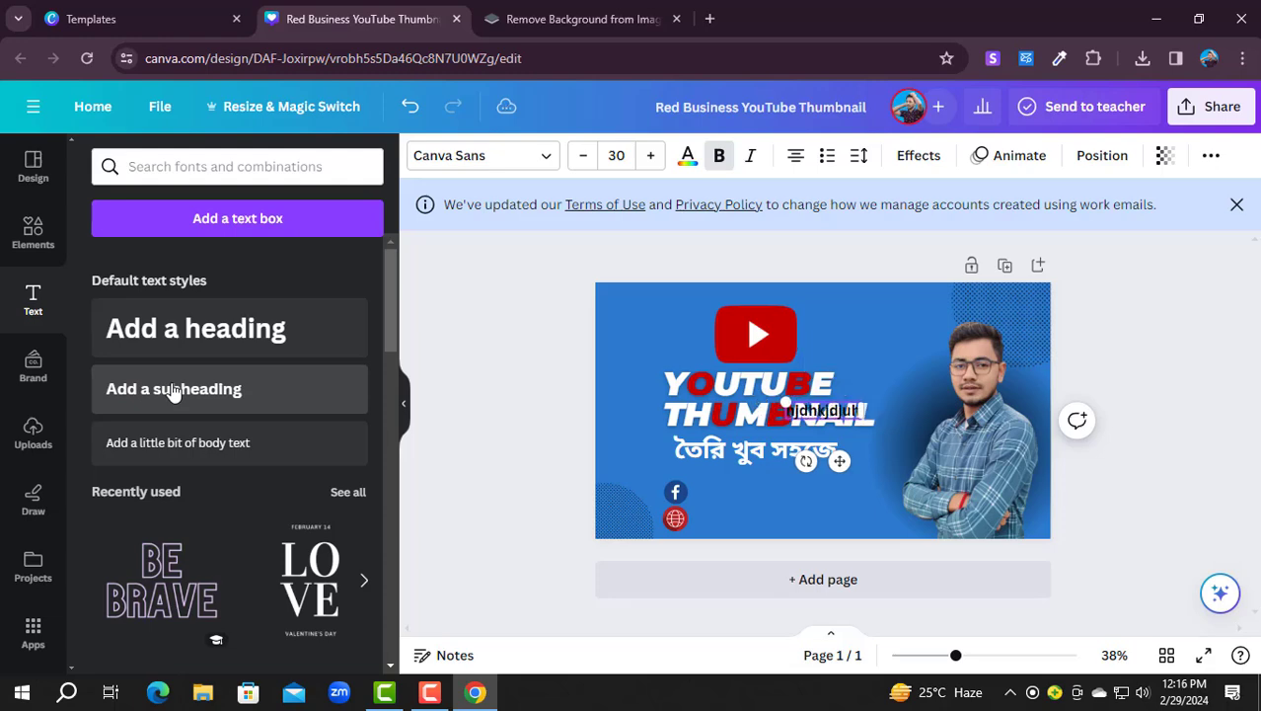
pyautogui.press('BackSpace')
pyautogui.press('BackSpace')
pyautogui.press('BackSpace')
pyautogui.press('BackSpace')
pyautogui.press('BackSpace')
pyautogui.press('BackSpace')
pyautogui.press('BackSpace')
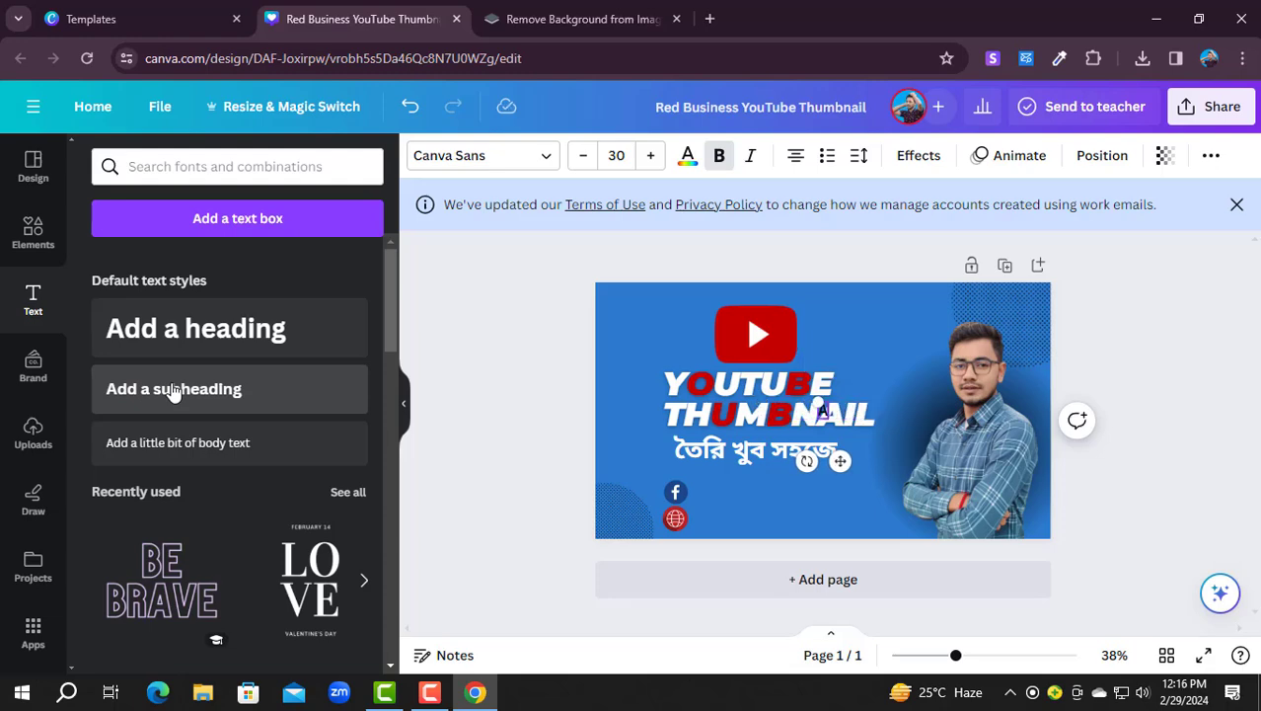
# Step: Enter the creator's full name in the new subheading
pyautogui.write('Ayon A')
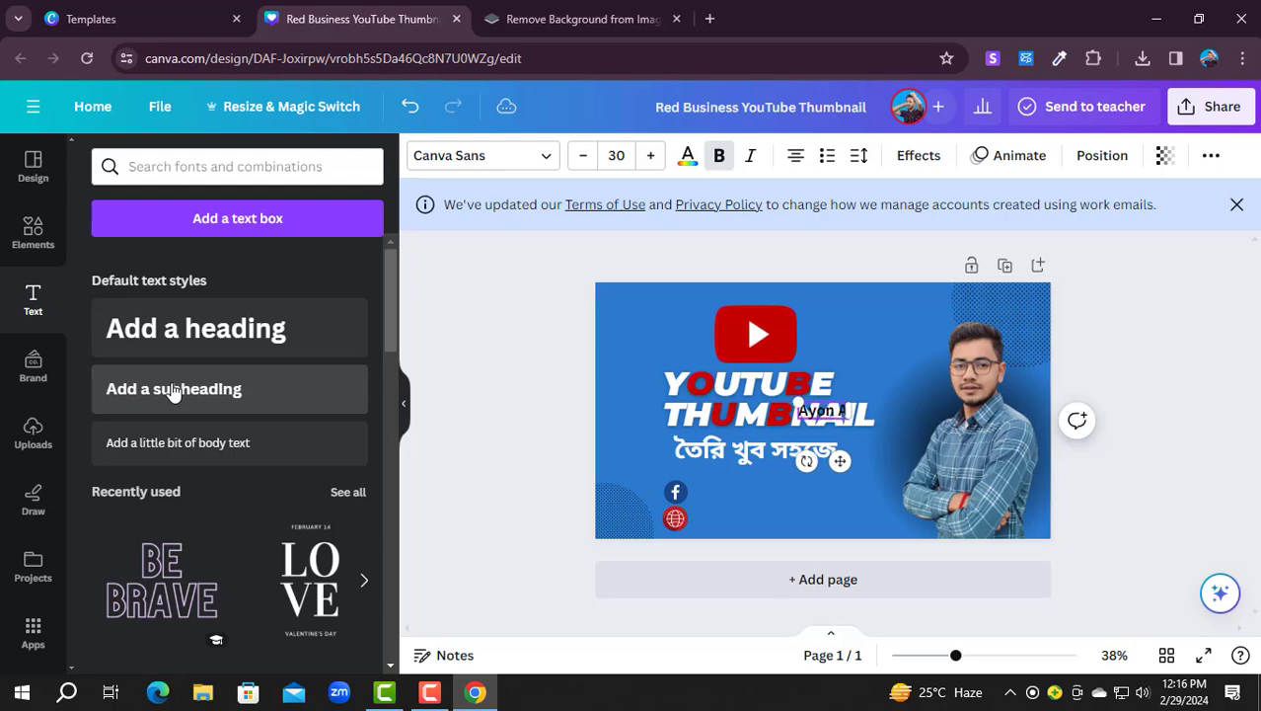
pyautogui.write('char')
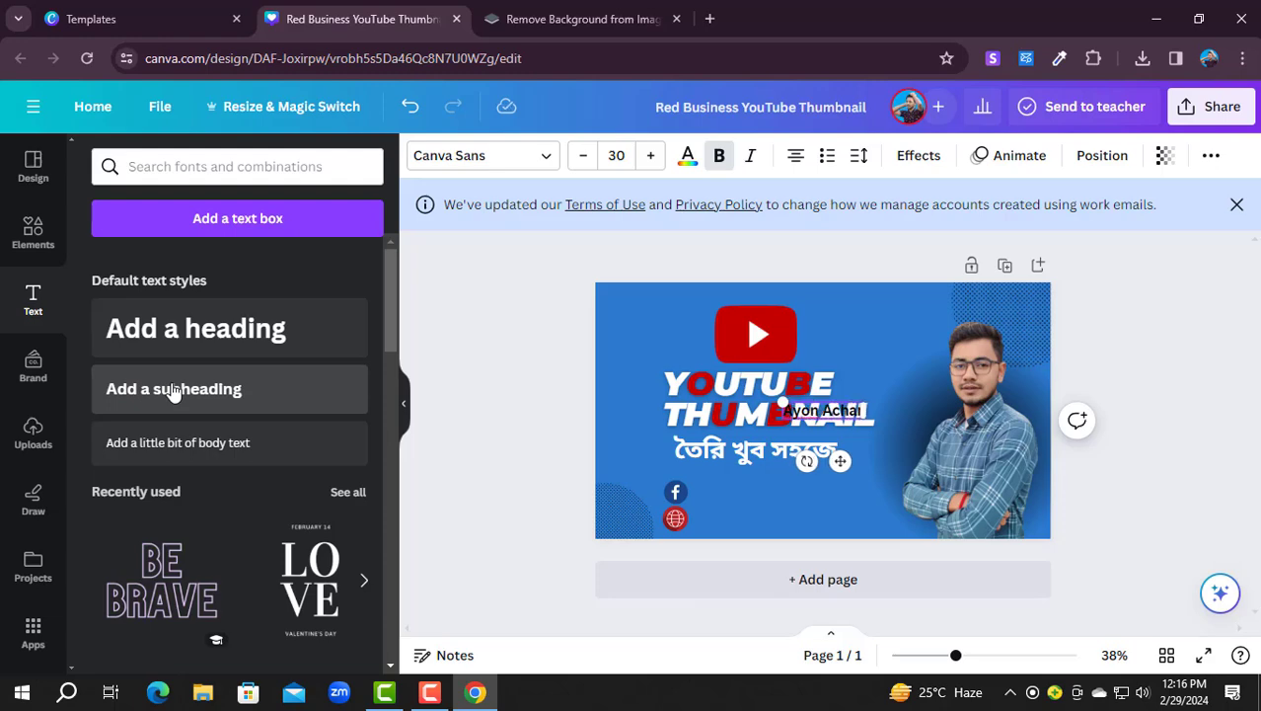
pyautogui.write('ya')
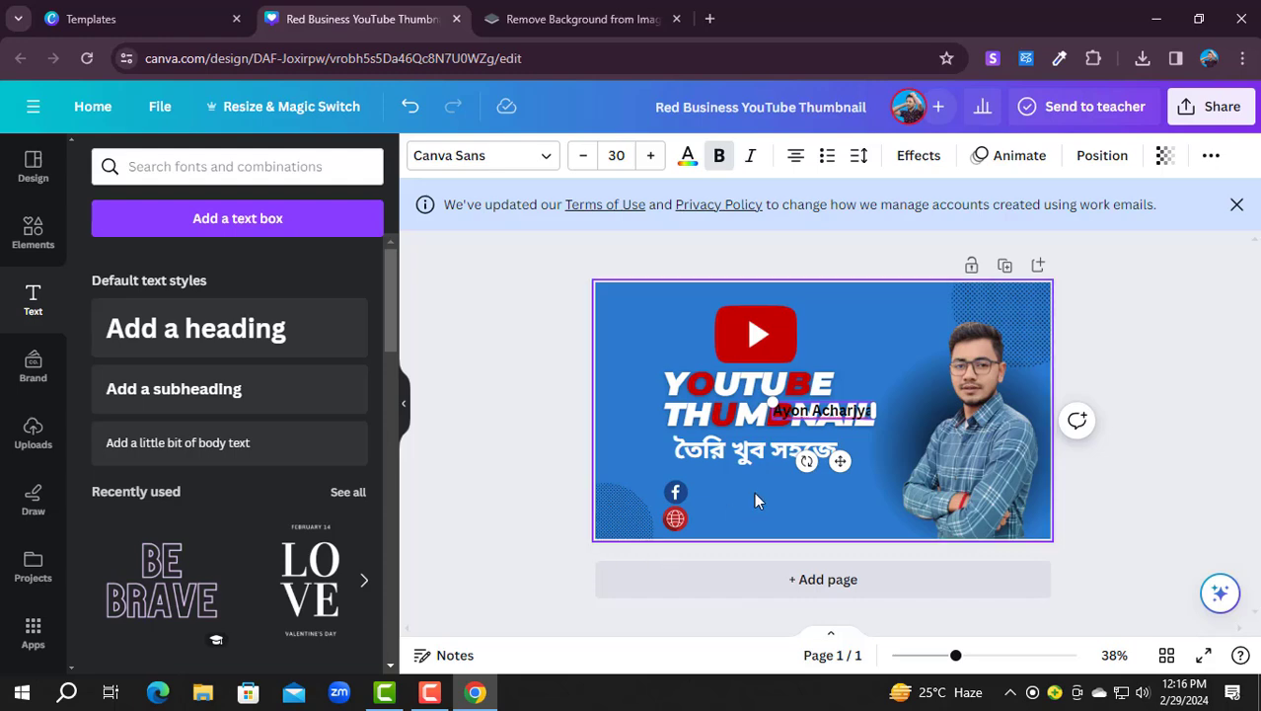
# Step: Place the name text beside the Facebook icon, make it italic and align it with the icon
pyautogui.click(754, 492)
pyautogui.moveTo(808, 417); pyautogui.dragTo(730, 498)
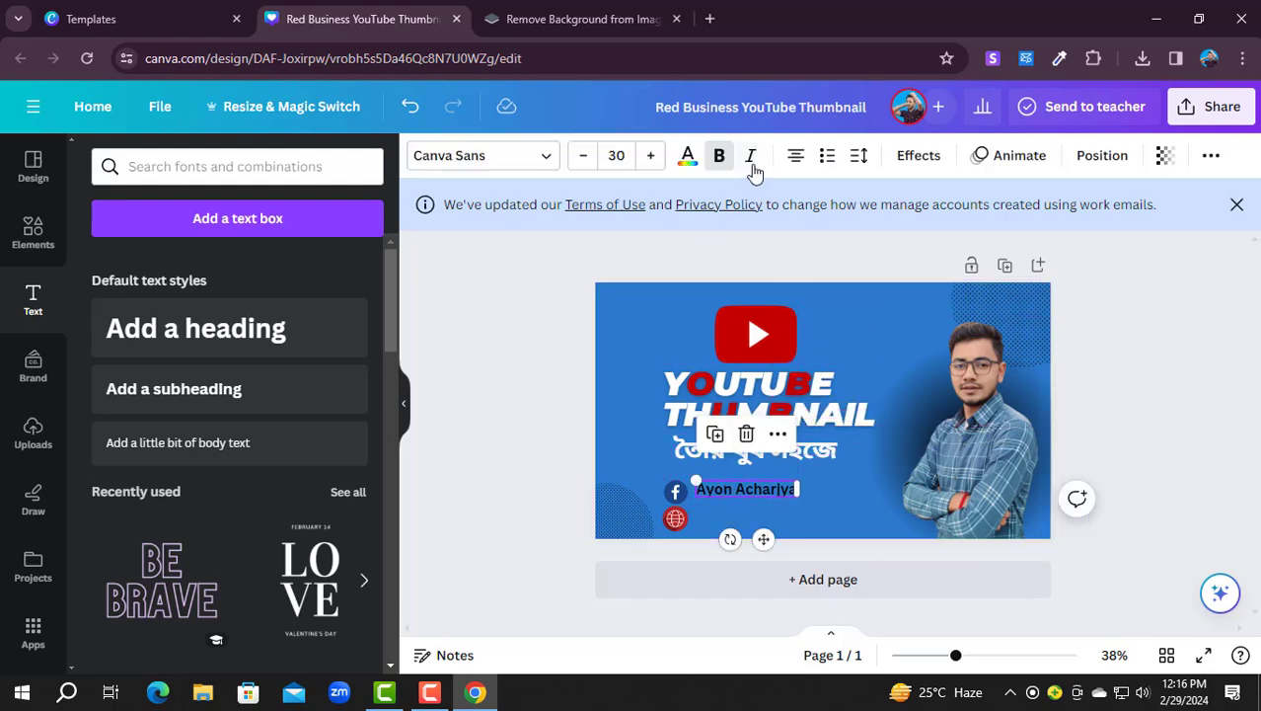
pyautogui.click(750, 155)
pyautogui.click(795, 523)
pyautogui.click(727, 487)
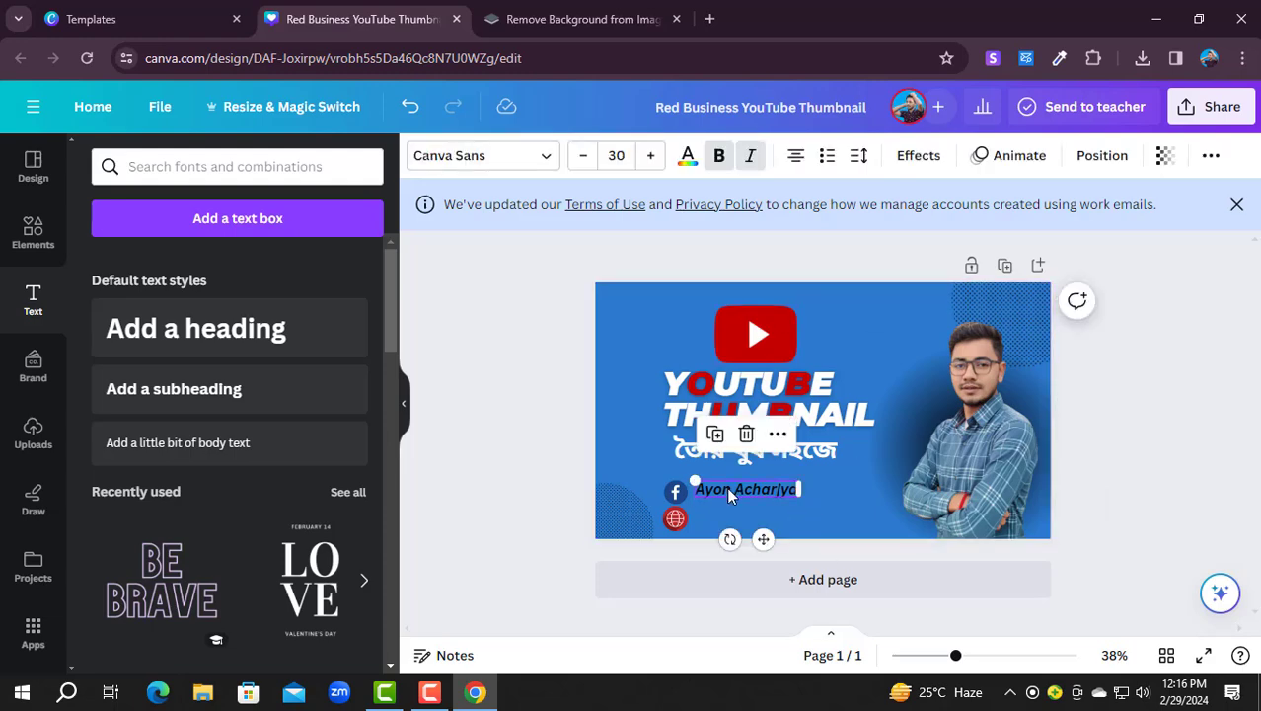
pyautogui.moveTo(727, 486); pyautogui.dragTo(725, 487)
pyautogui.click(713, 514)
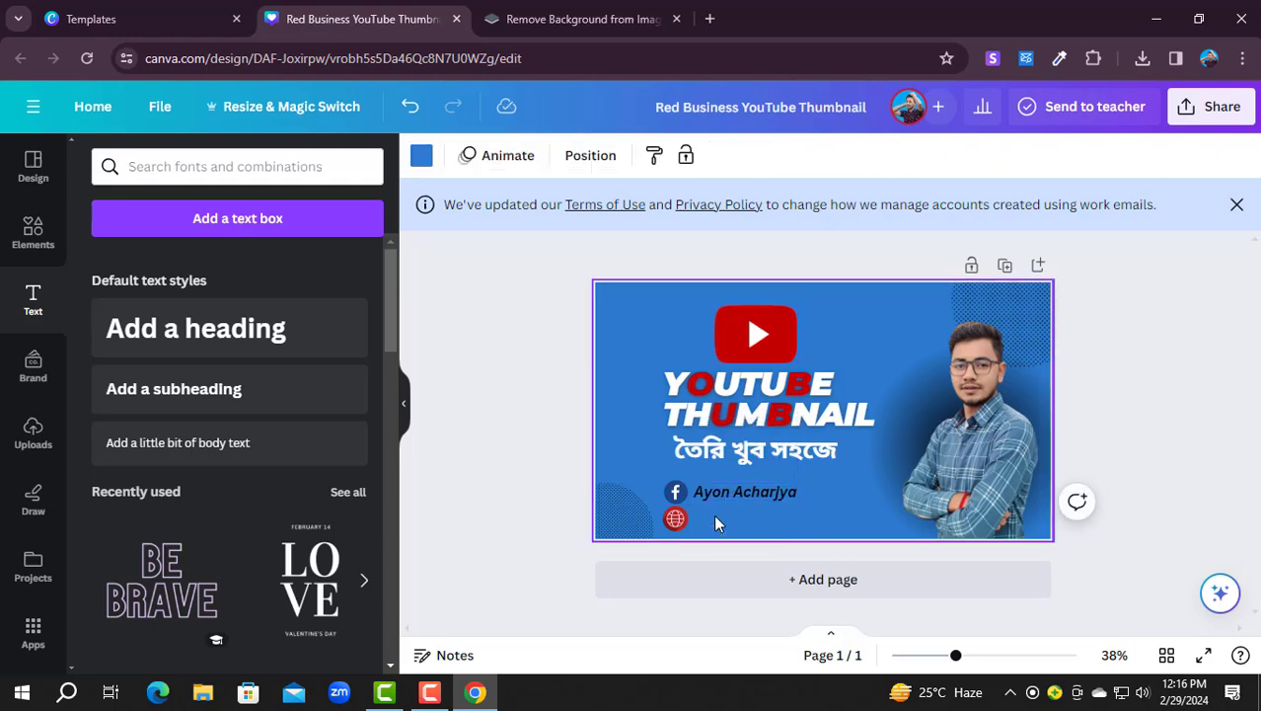
# Step: Add a subheading reading "hjsxhsdgsxghjhsdsd" as the placeholder website line and place it beside the globe icon, under the name text
pyautogui.click(148, 391)
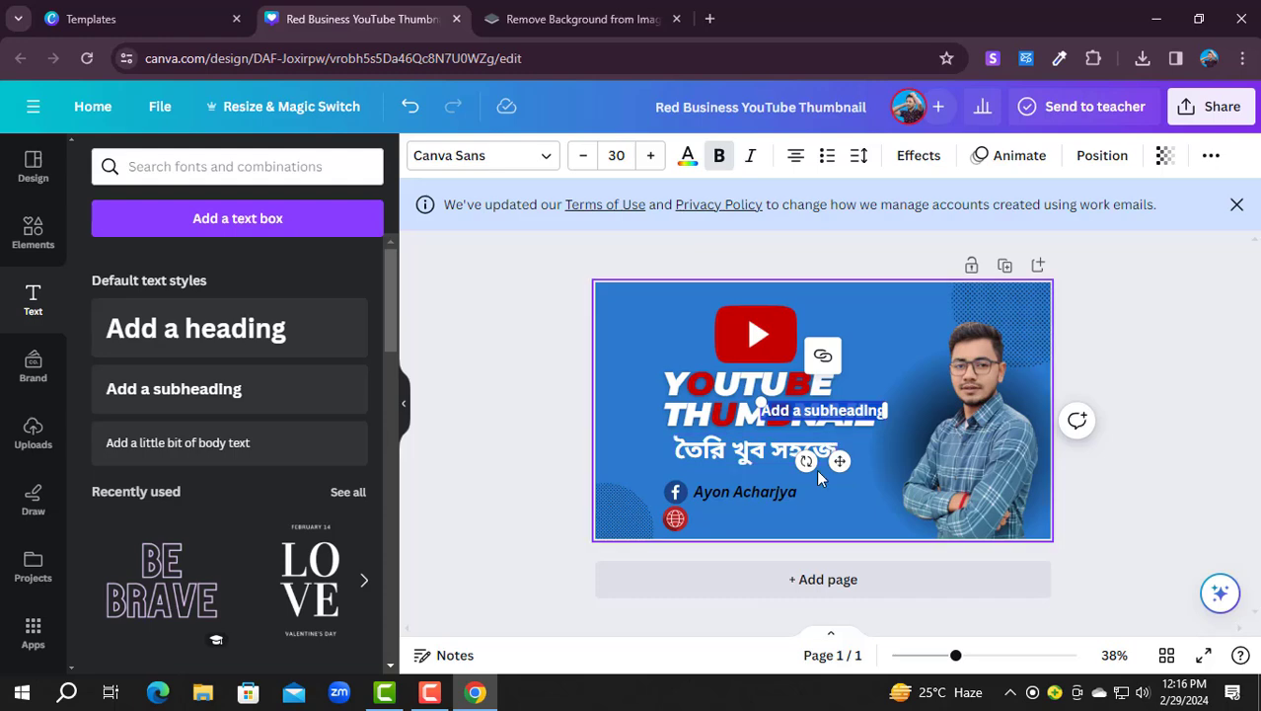
pyautogui.write('nisxhsqg')
pyautogui.write('sxghjhsdsd')
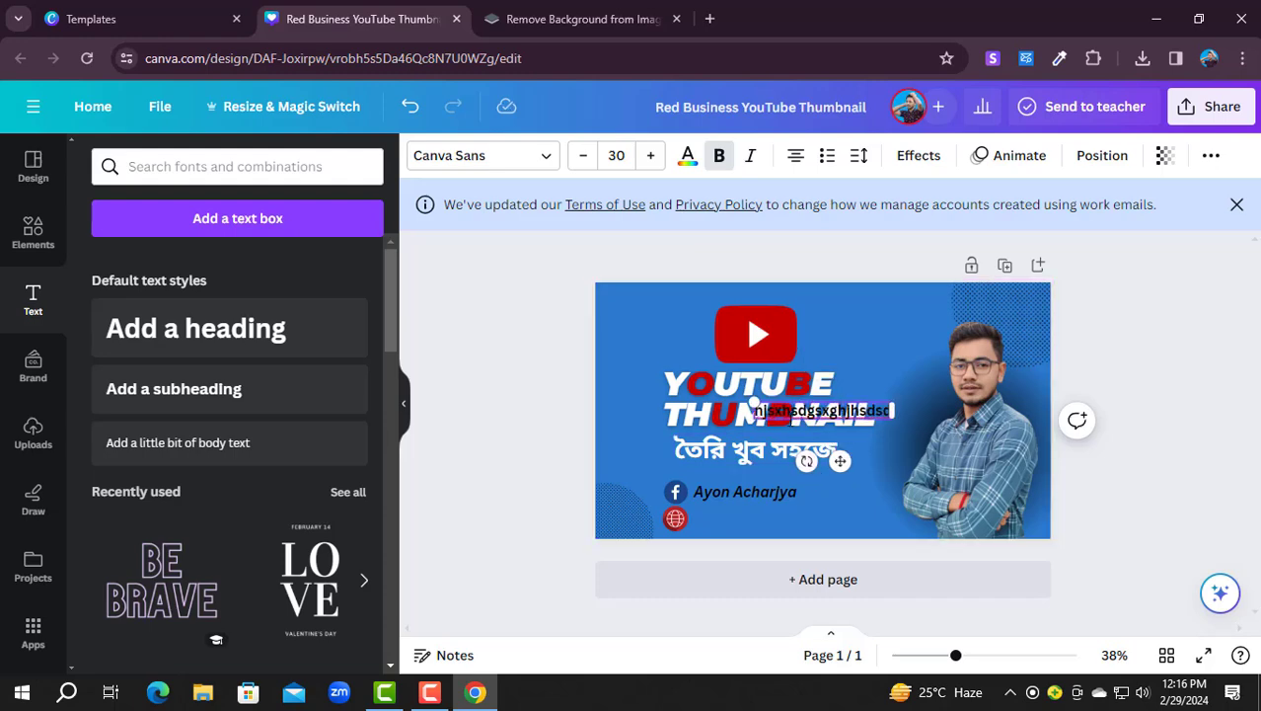
pyautogui.keyDown('shift'); pyautogui.click(790, 433); pyautogui.keyUp('shift')
pyautogui.moveTo(843, 461); pyautogui.dragTo(785, 569)
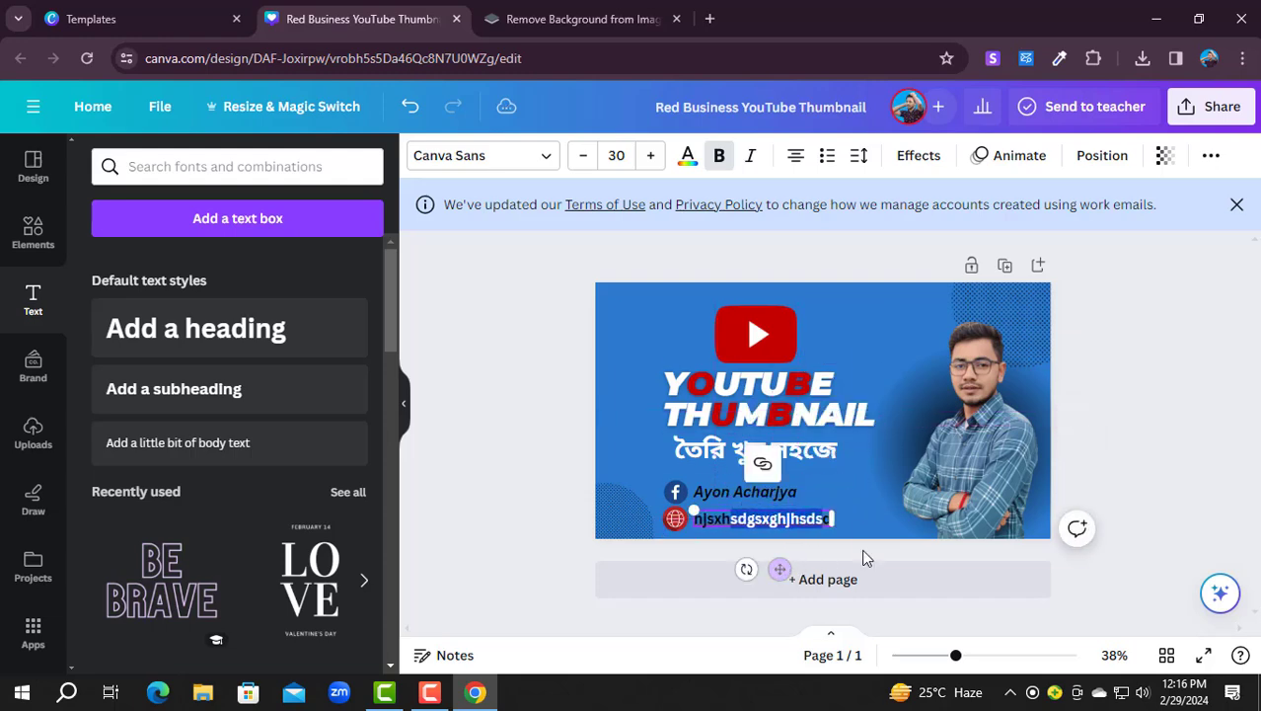
pyautogui.click(862, 514)
pyautogui.click(630, 428)
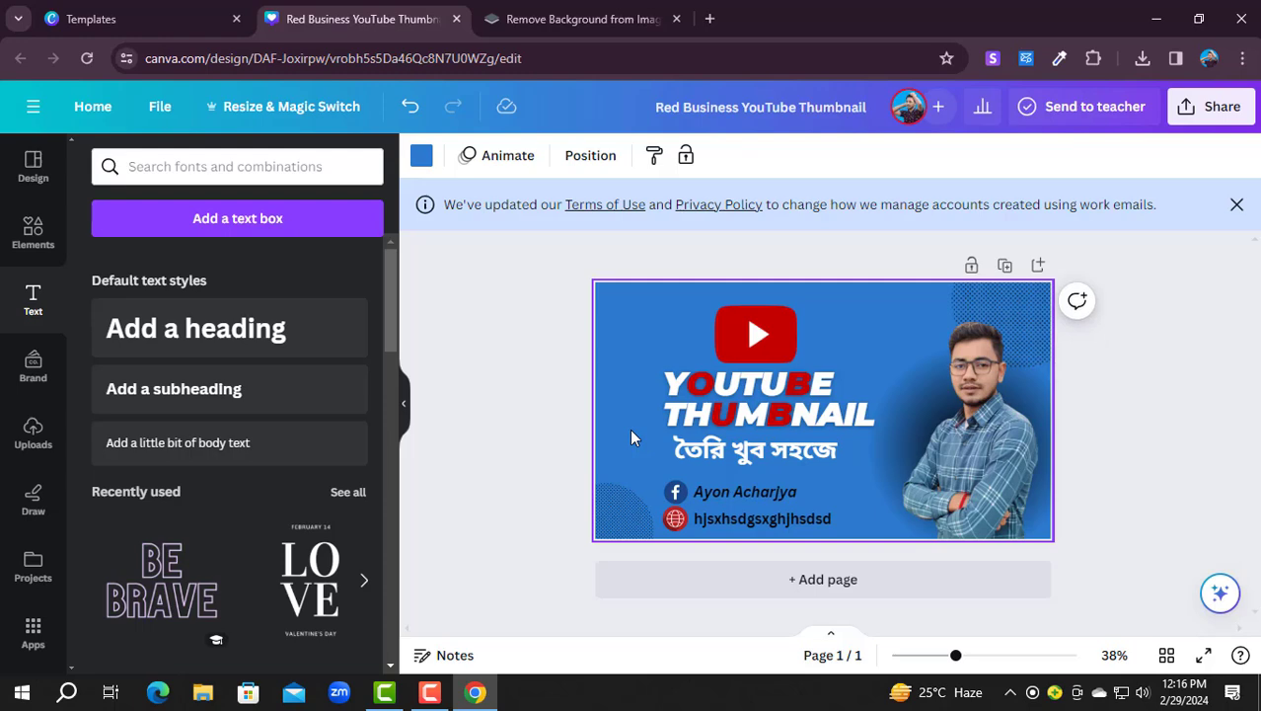
# Step: Add the recently used glowing red curved line, place it over the YouTube logo and title, and rotate it slightly counterclockwise
pyautogui.click(33, 233)
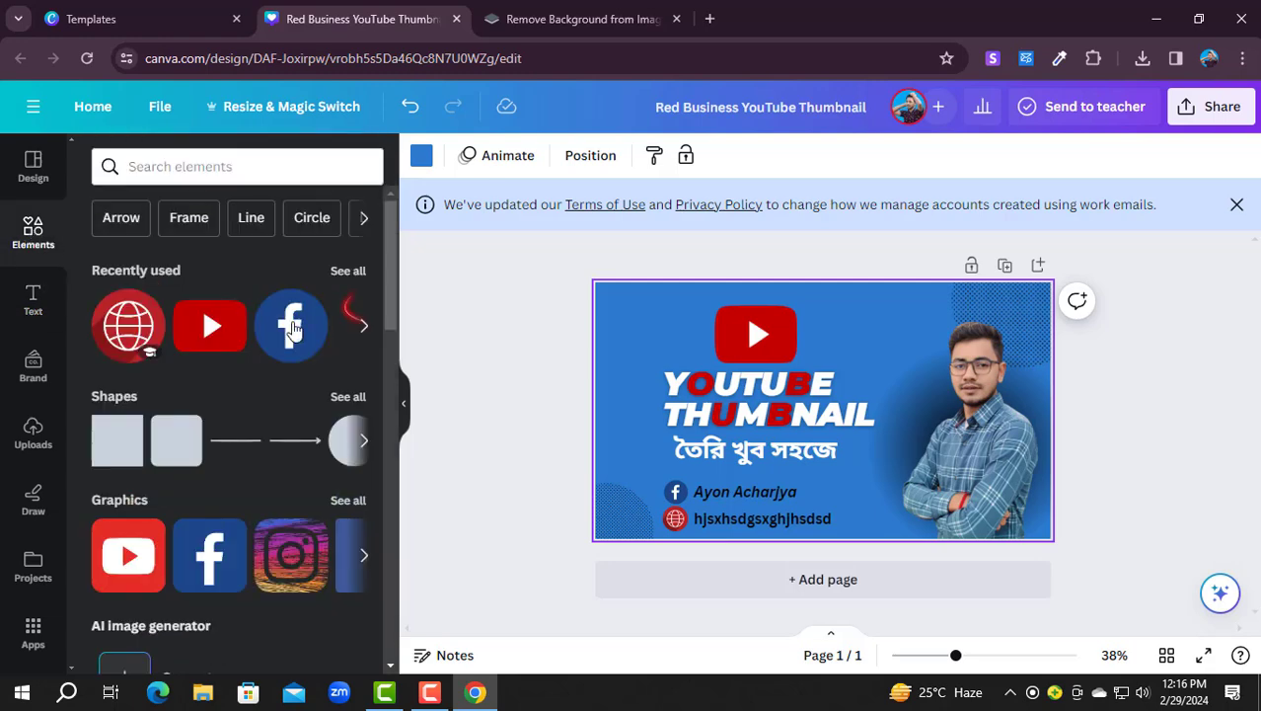
pyautogui.click(348, 272)
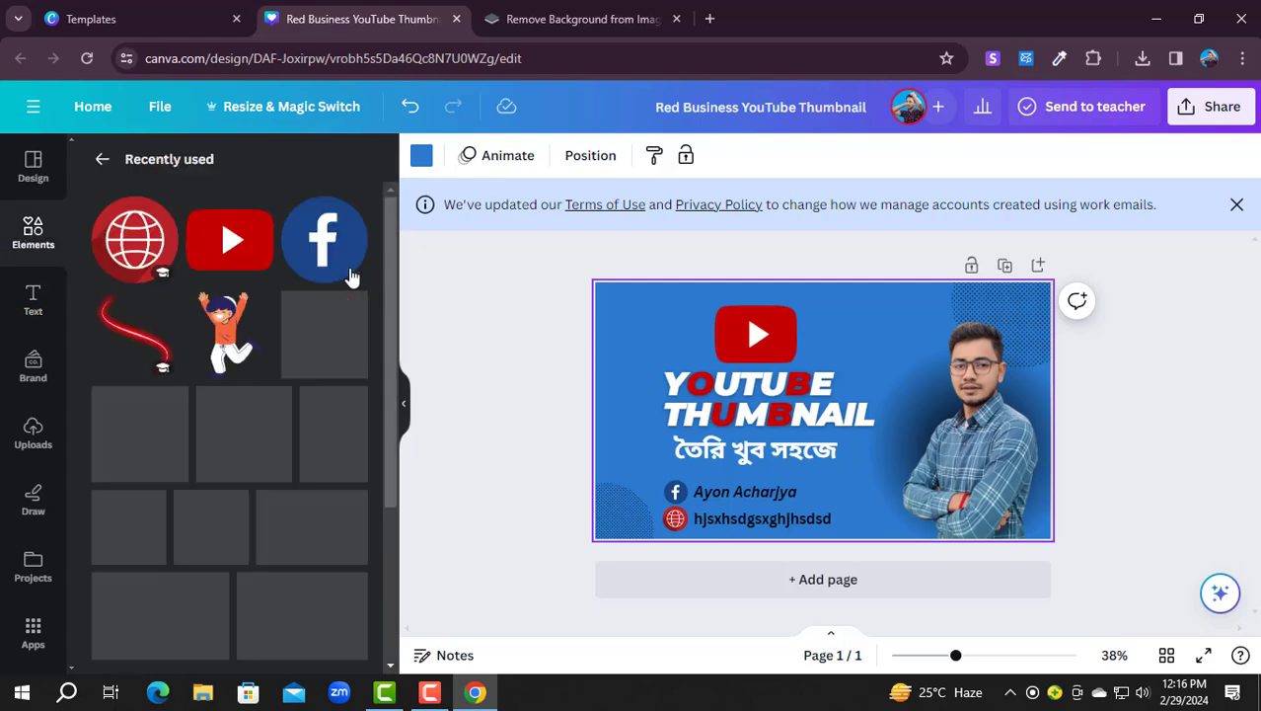
pyautogui.click(139, 336)
pyautogui.moveTo(890, 450); pyautogui.dragTo(788, 410)
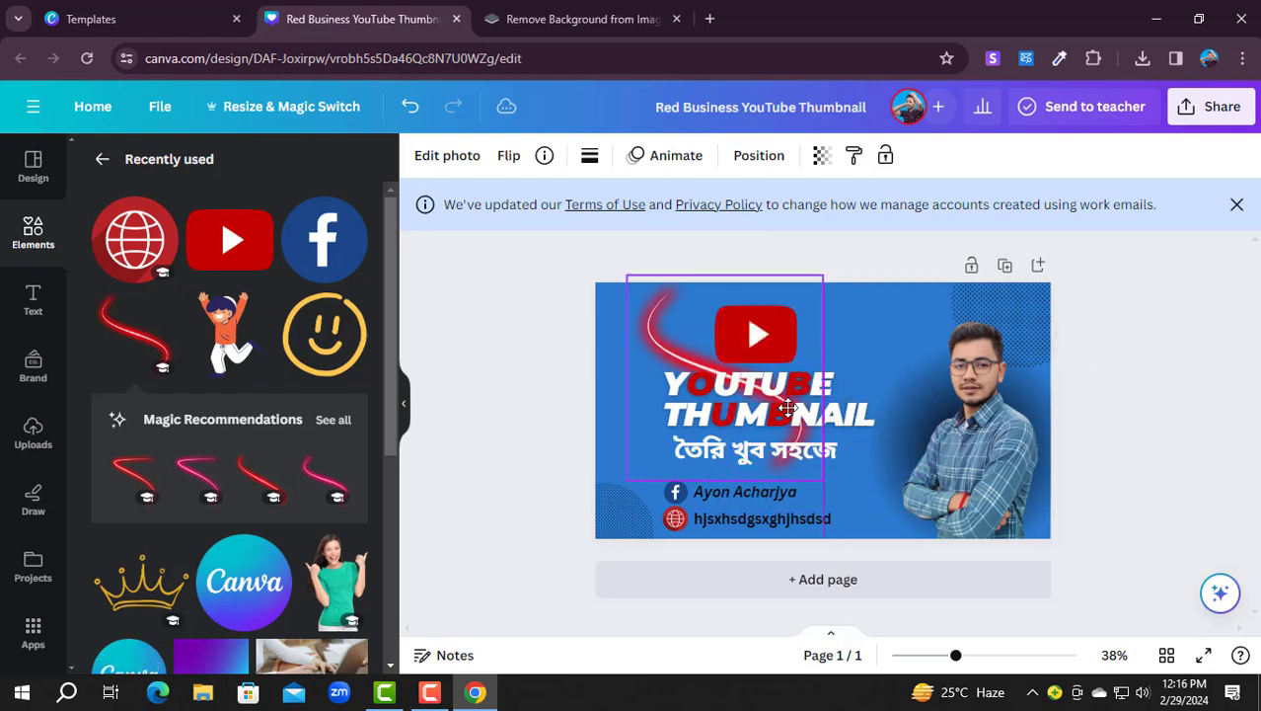
pyautogui.moveTo(865, 379); pyautogui.dragTo(871, 385)
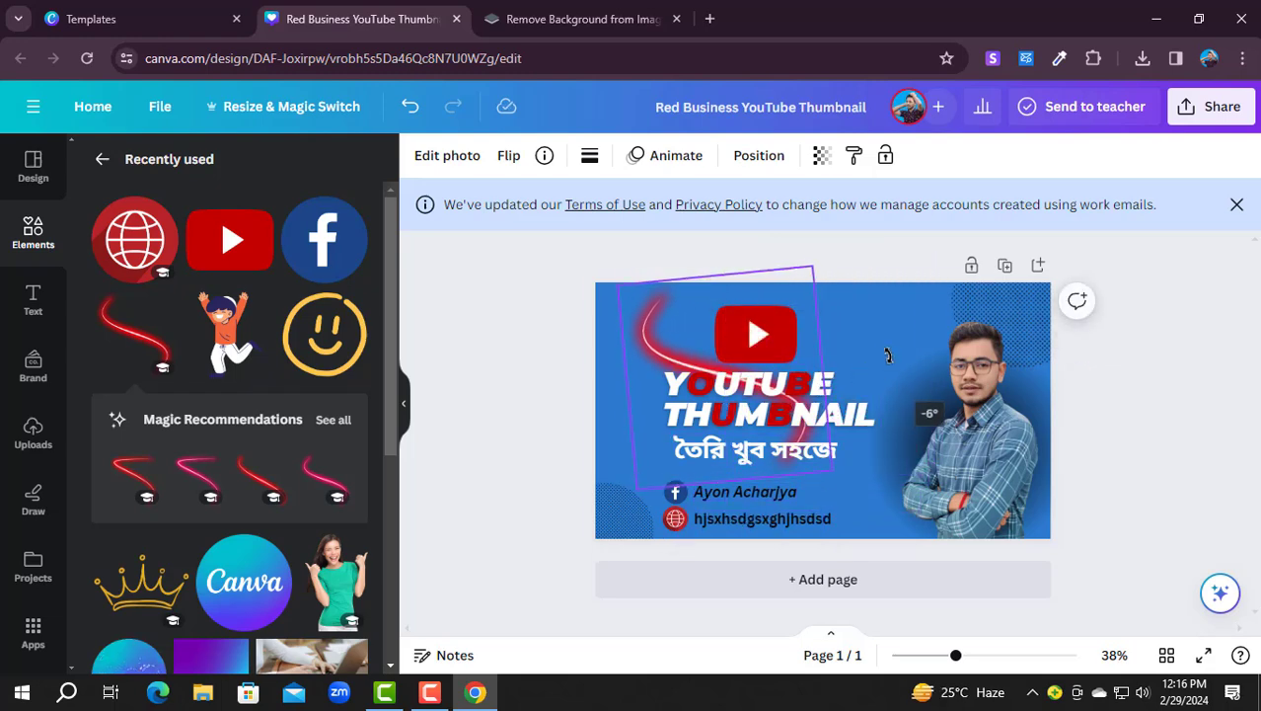